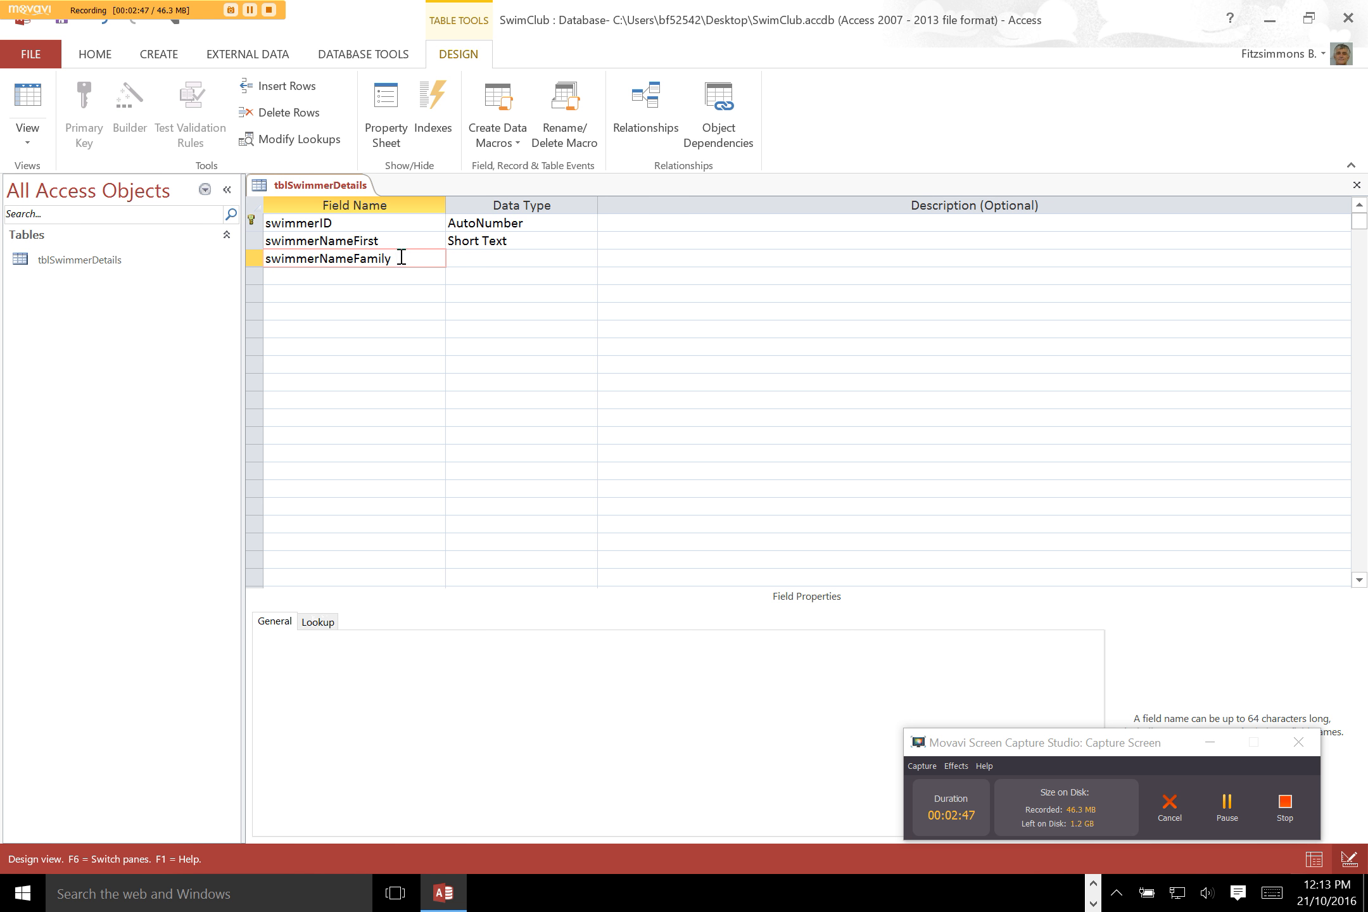
# Set swimmerNameFamily as Short Text with a field size of 20, checking the Data Dictionary slide for the size.
pyautogui.moveTo(413, 633); pyautogui.dragTo(376, 640)
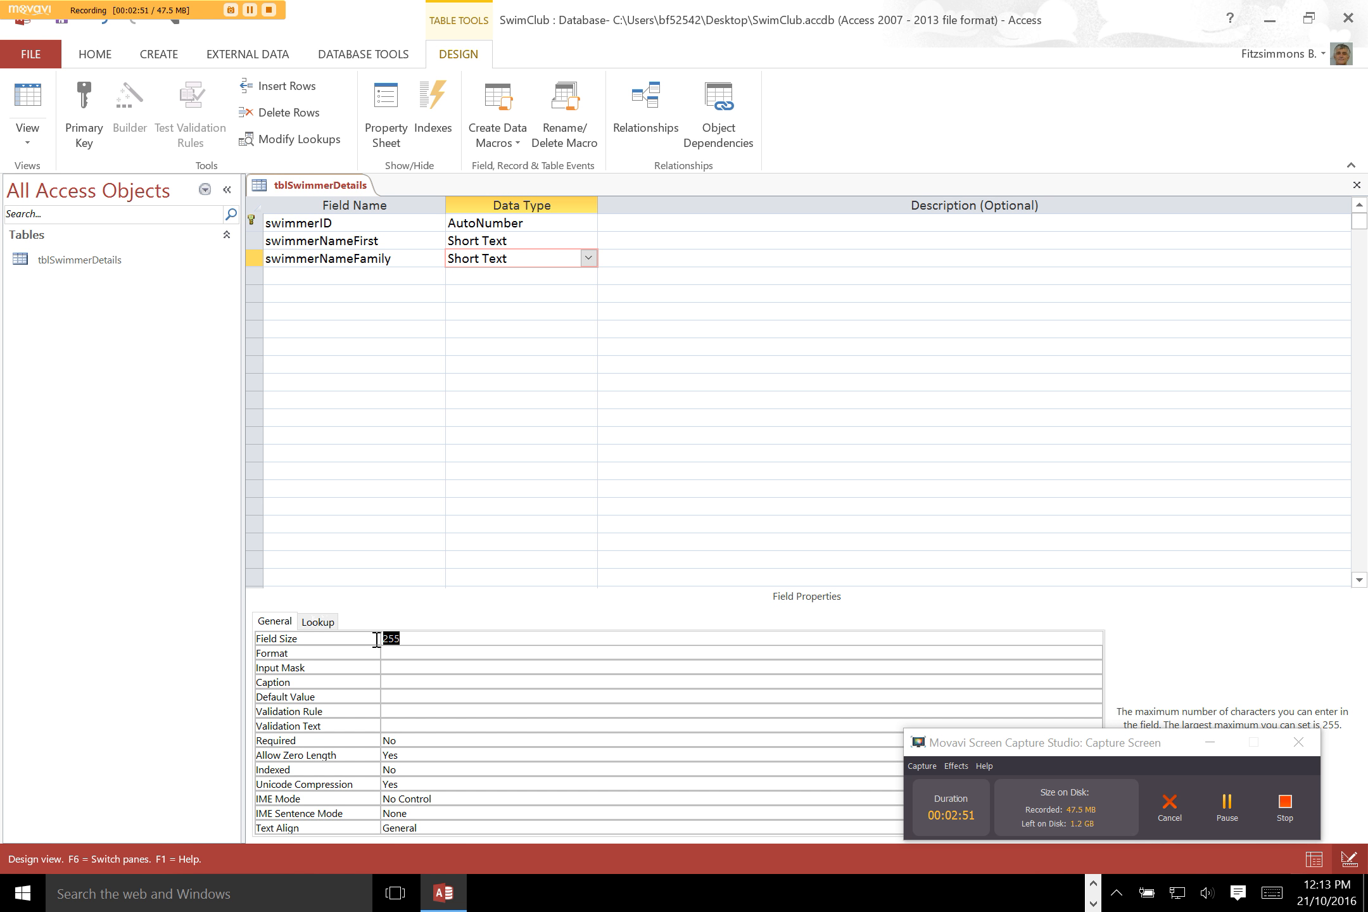
pyautogui.hotkey('alt', 'Tab')
pyautogui.hotkey('alt', 'Tab')
pyautogui.click(689, 508)
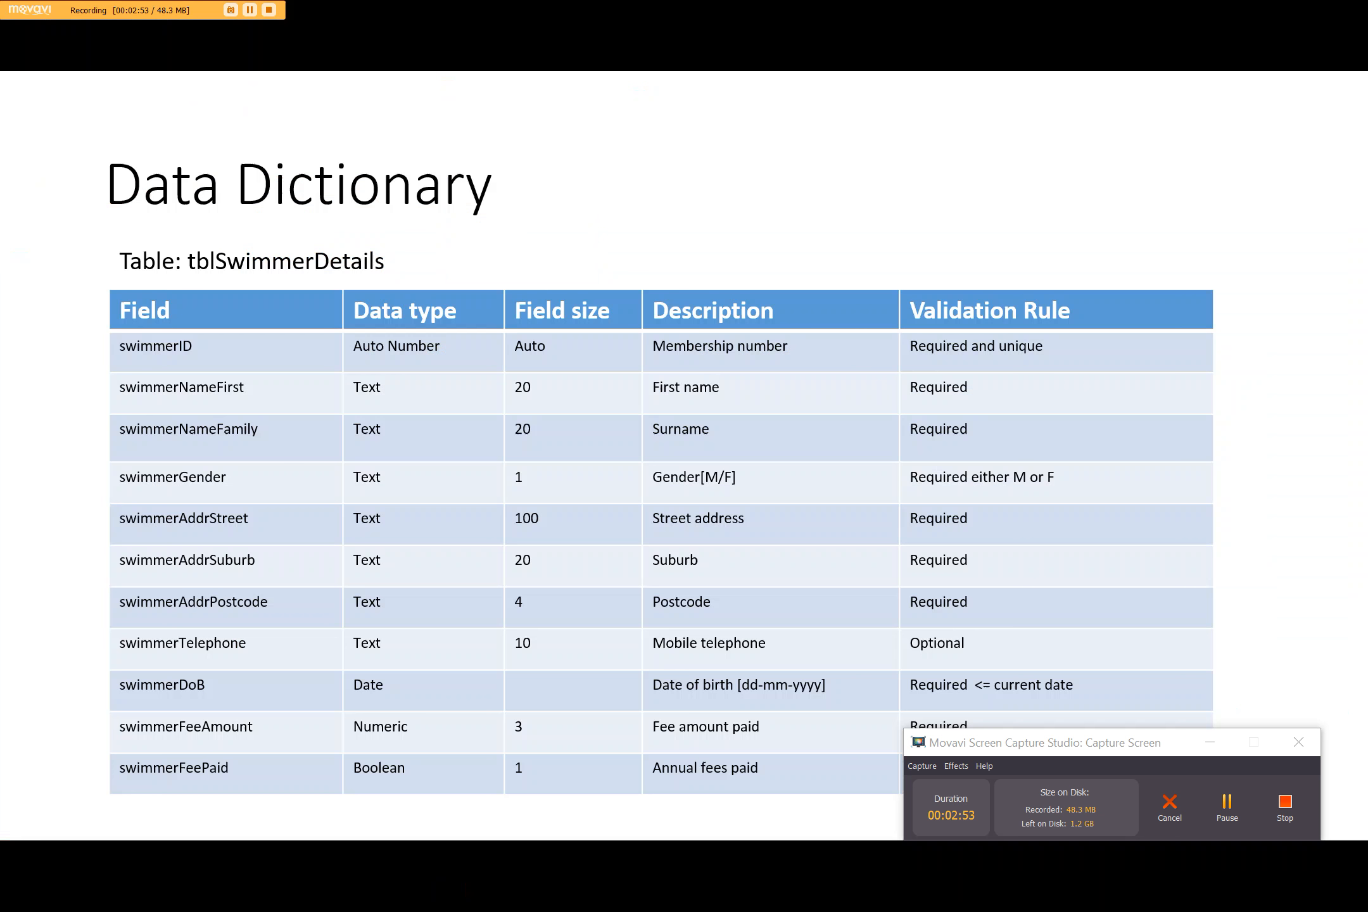
pyautogui.hotkey('alt', 'Tab')
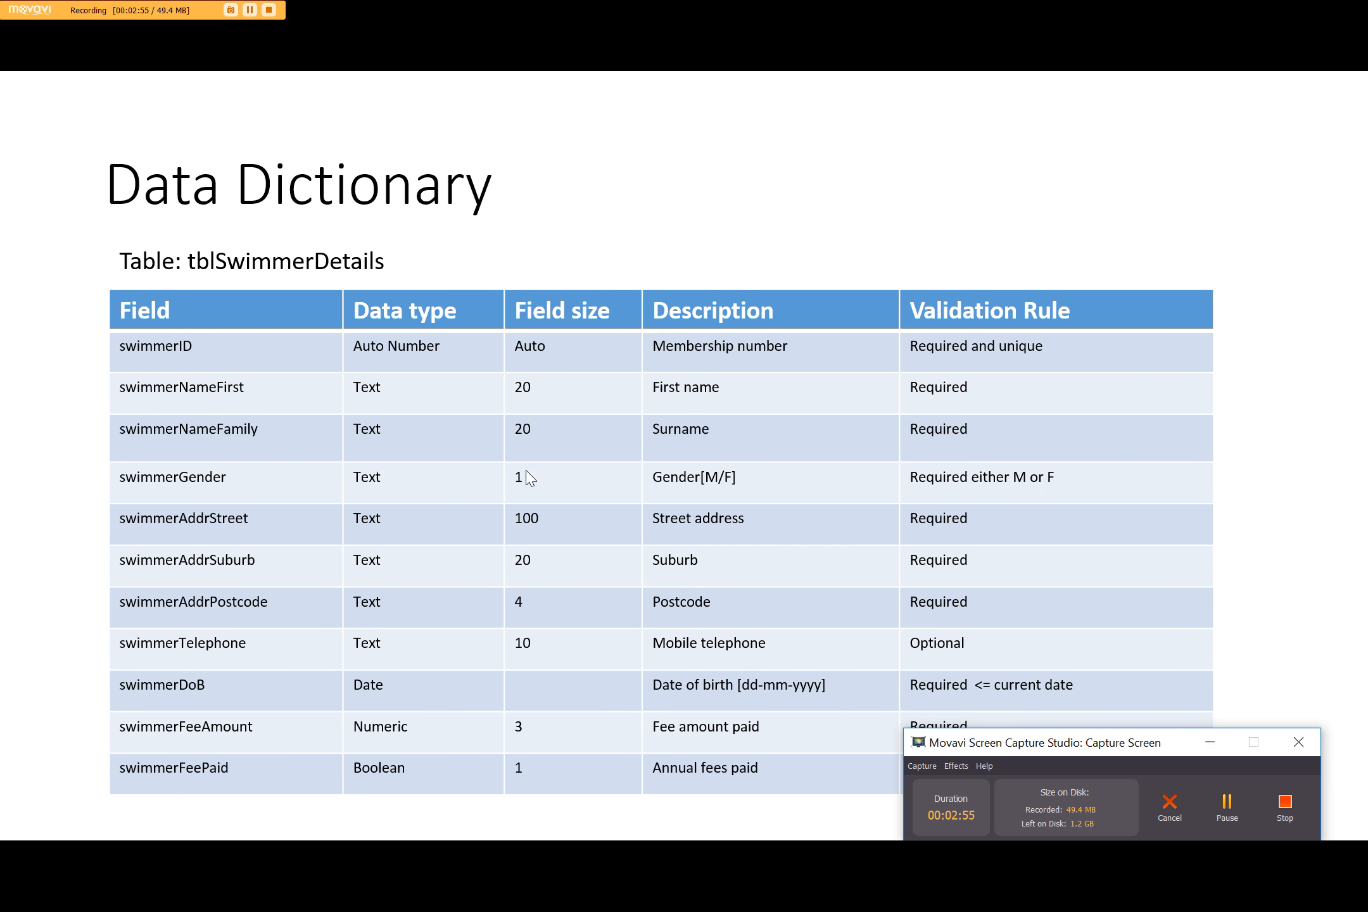
pyautogui.hotkey('alt', 'Tab')
pyautogui.hotkey('alt', 'Tab')
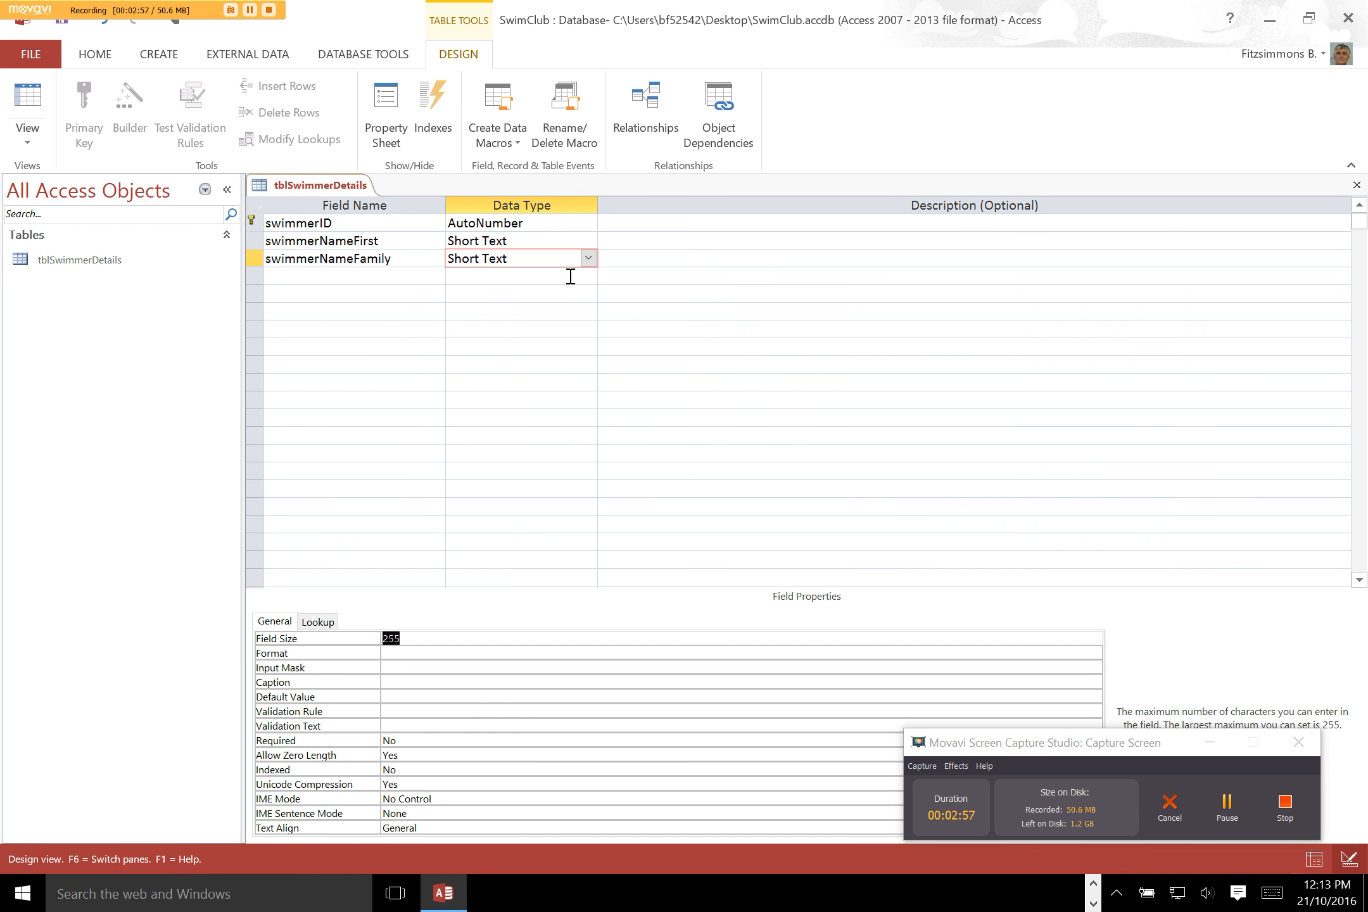
pyautogui.write('20')
# Make swimmerNameFirst and swimmerNameFamily required and set Allow Zero Length to No for both fields.
pyautogui.click(541, 241)
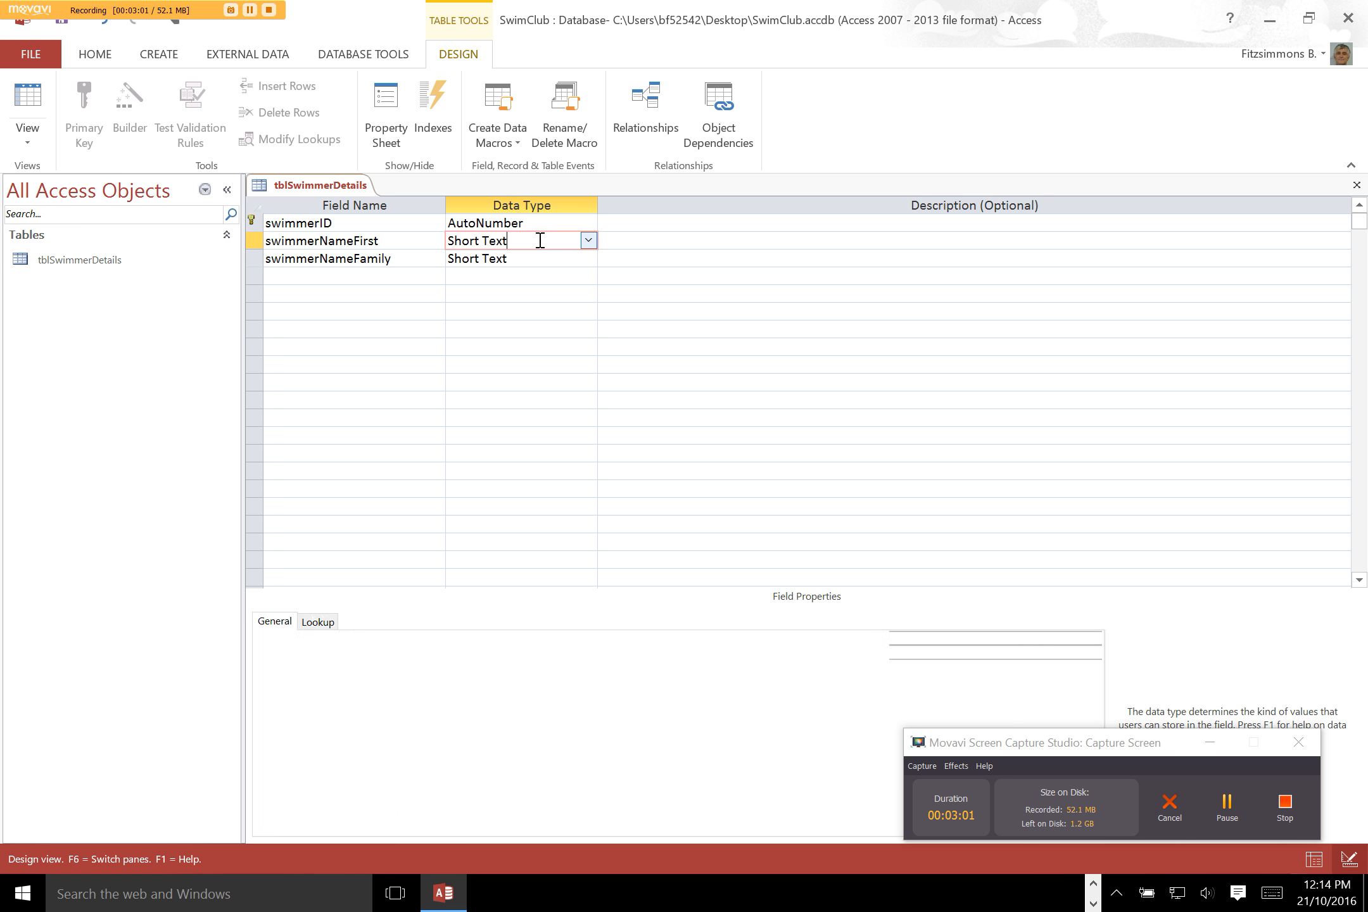
pyautogui.moveTo(1126, 747); pyautogui.dragTo(1268, 881)
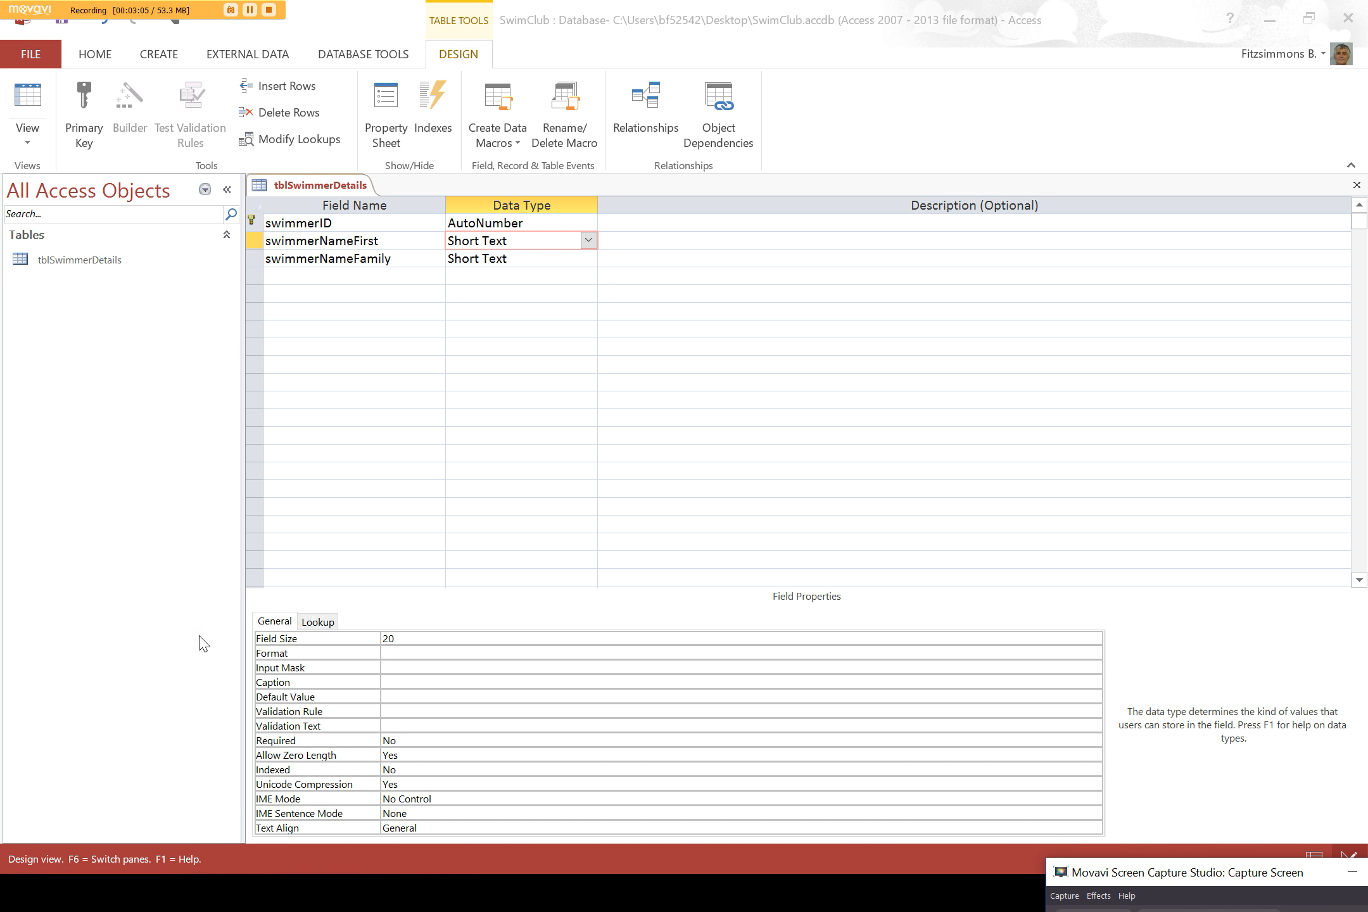
pyautogui.click(468, 742)
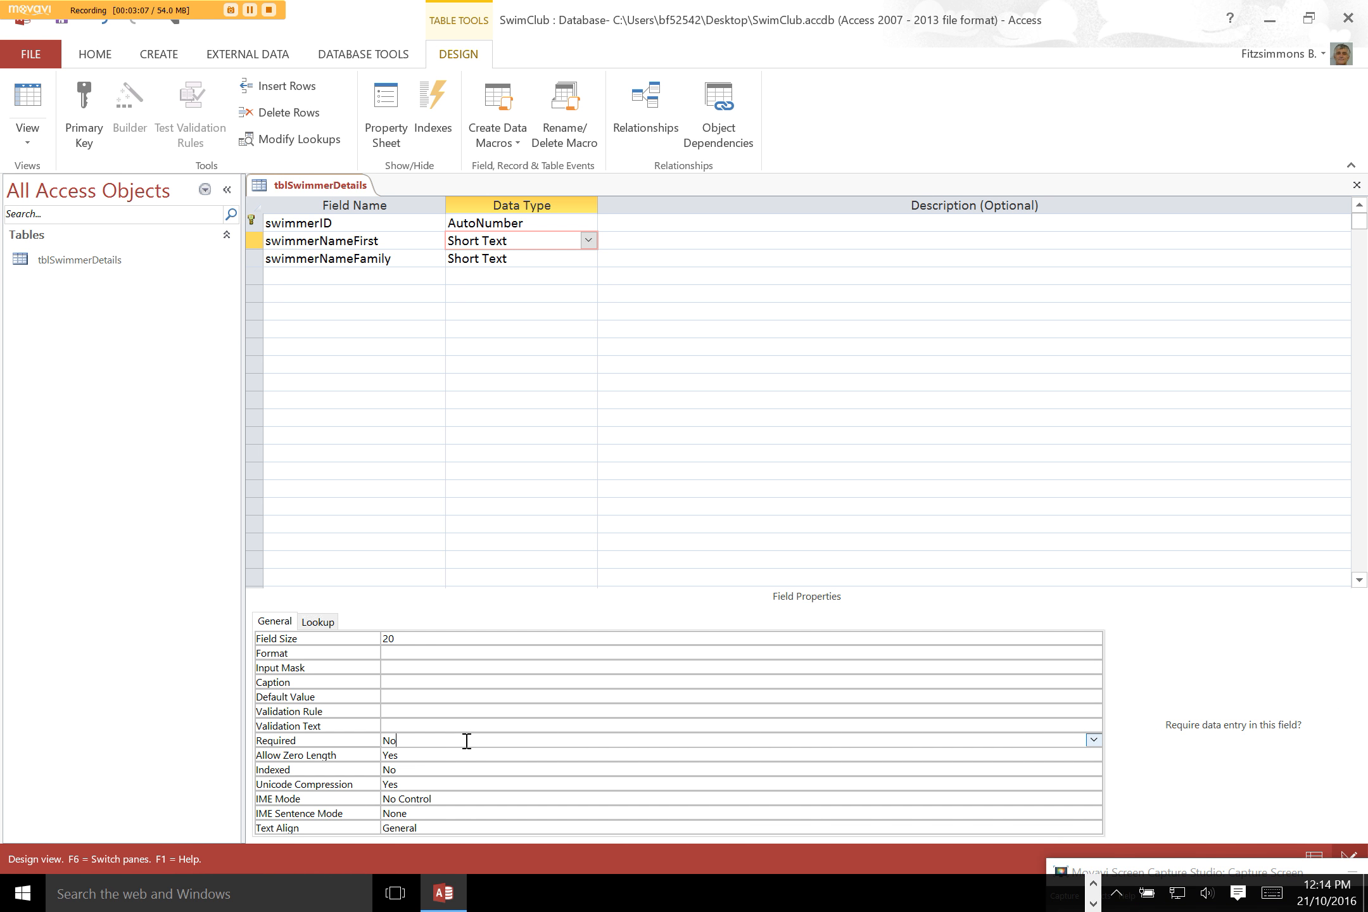
pyautogui.click(1093, 740)
pyautogui.click(850, 755)
pyautogui.click(627, 756)
pyautogui.click(1093, 755)
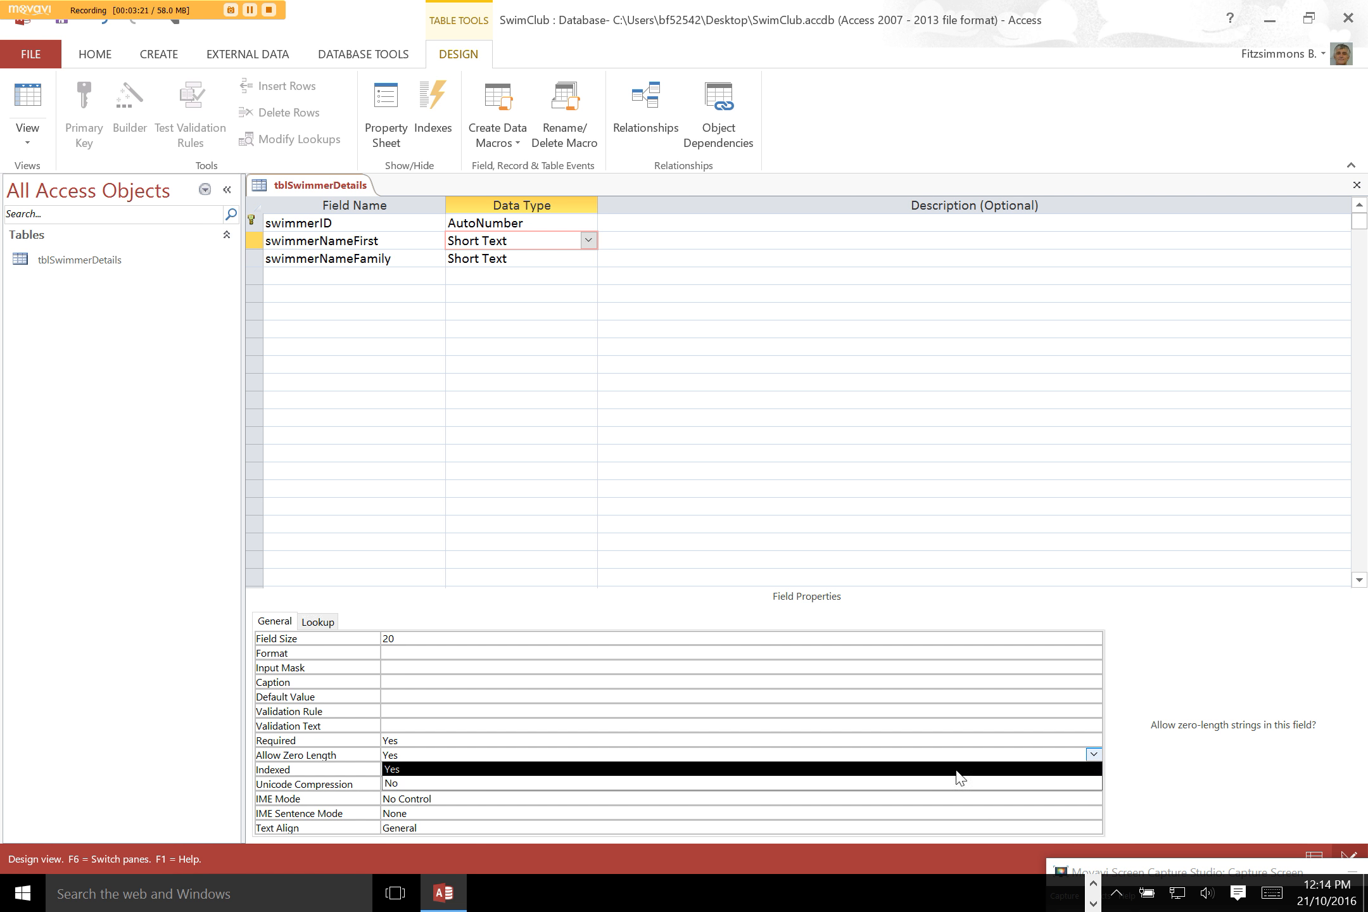
pyautogui.click(877, 784)
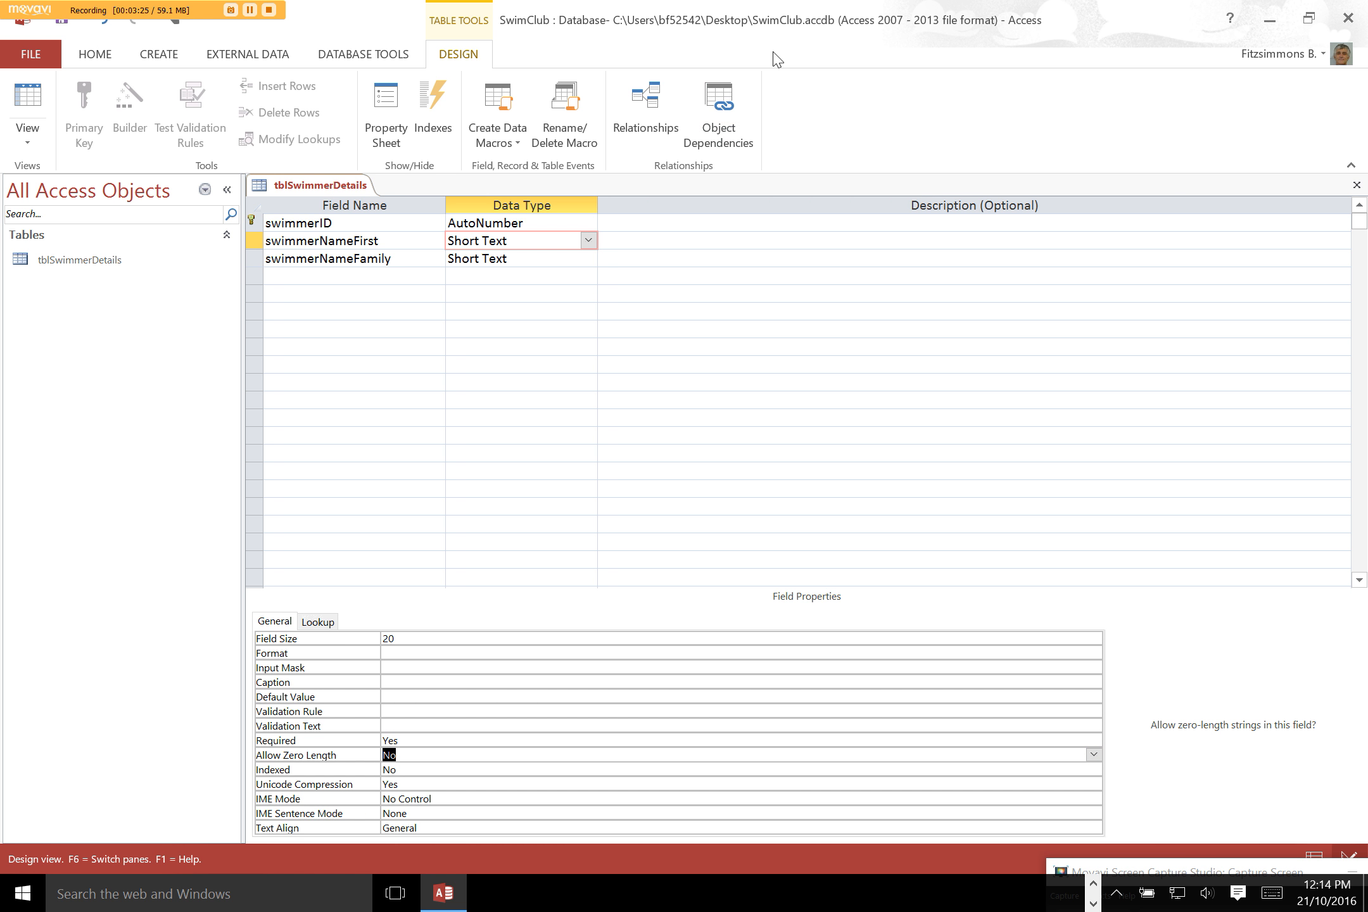
pyautogui.click(594, 258)
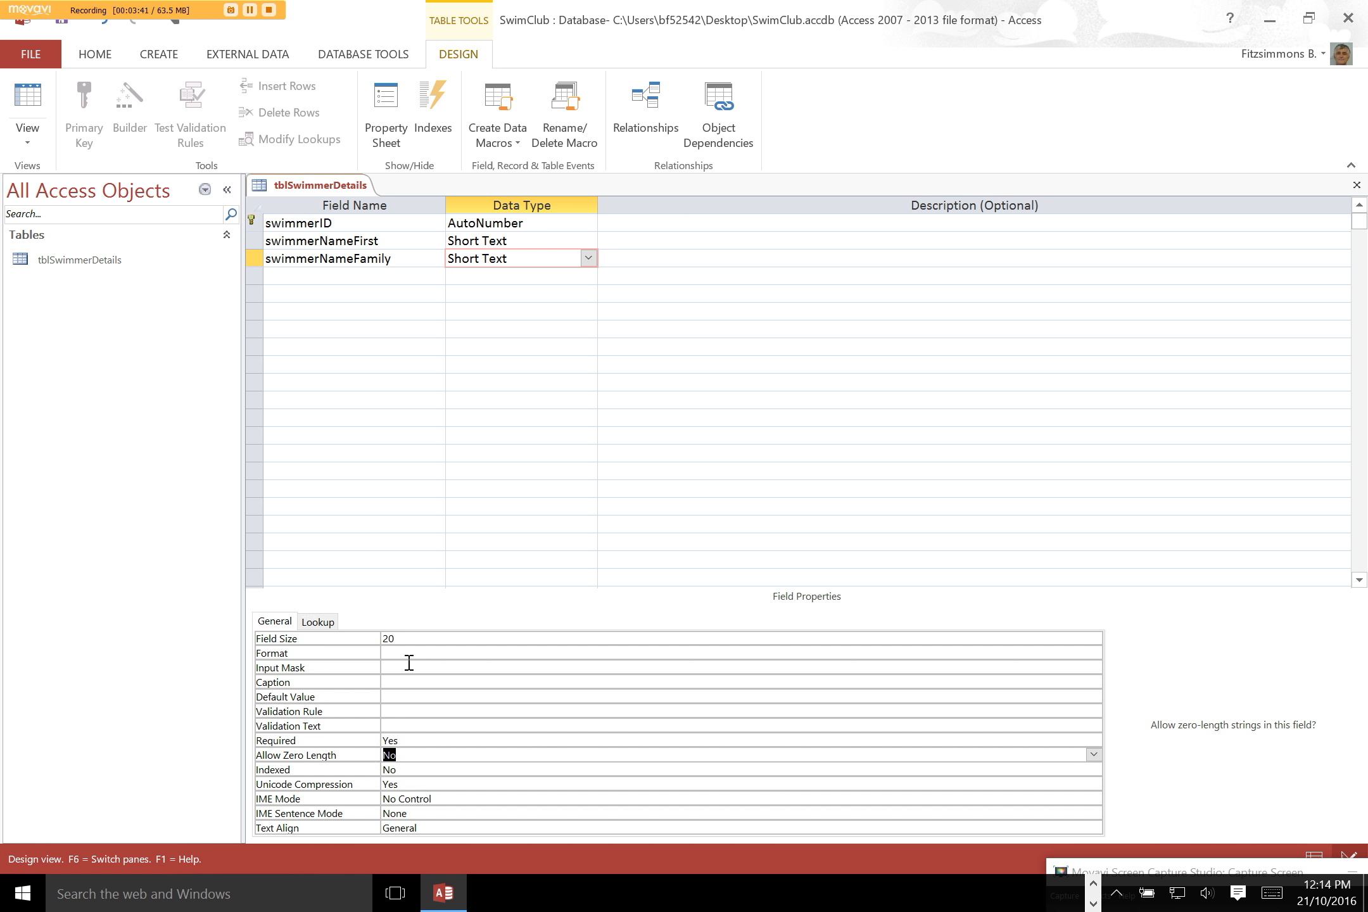
# Add a Short Text field named swimmerGender below swimmerNameFamily with a field size of 1.
pyautogui.click(319, 274)
pyautogui.write('swimmerGender')
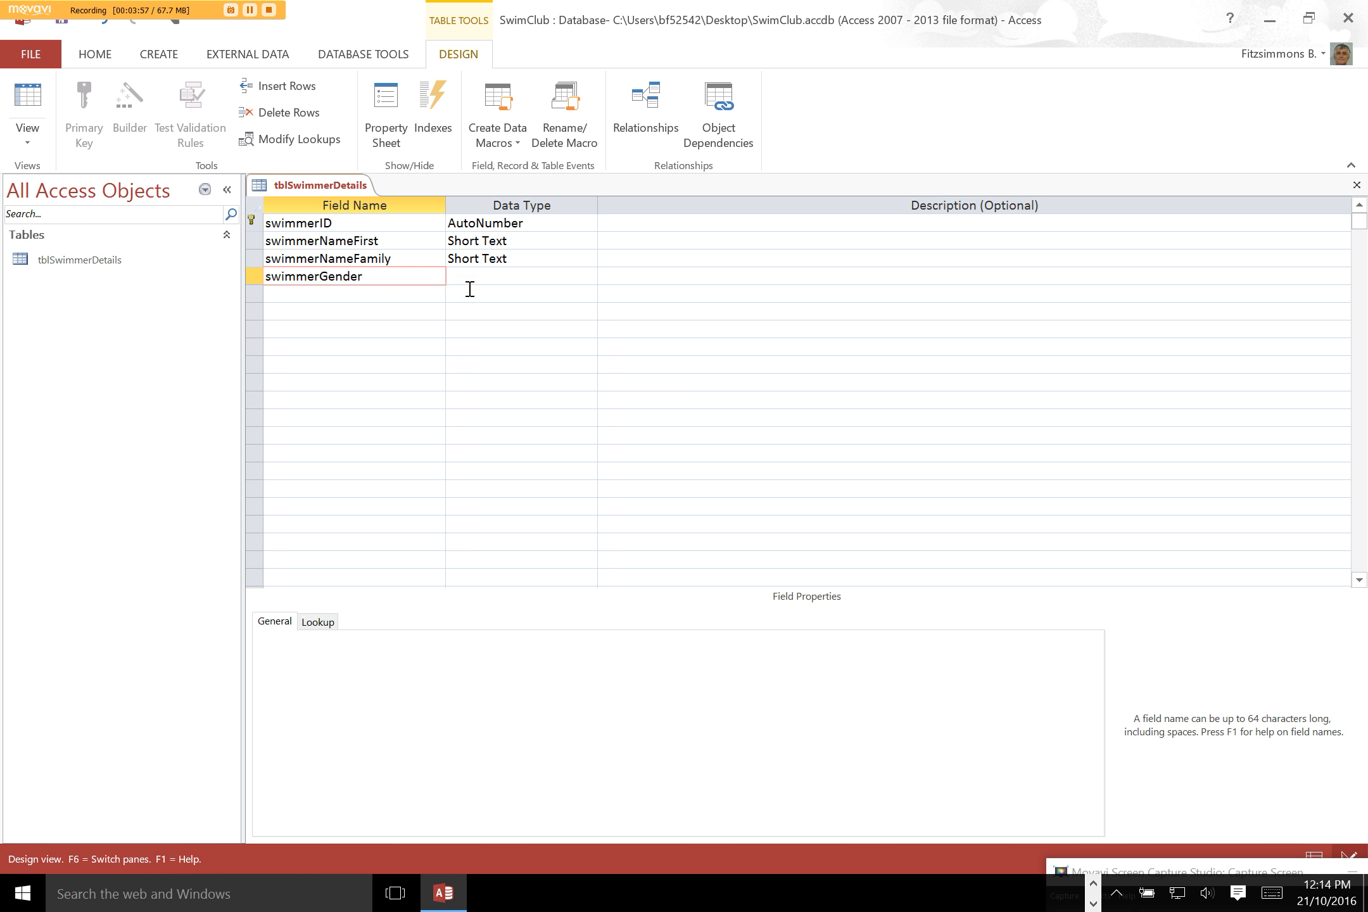
pyautogui.moveTo(358, 278); pyautogui.dragTo(290, 232)
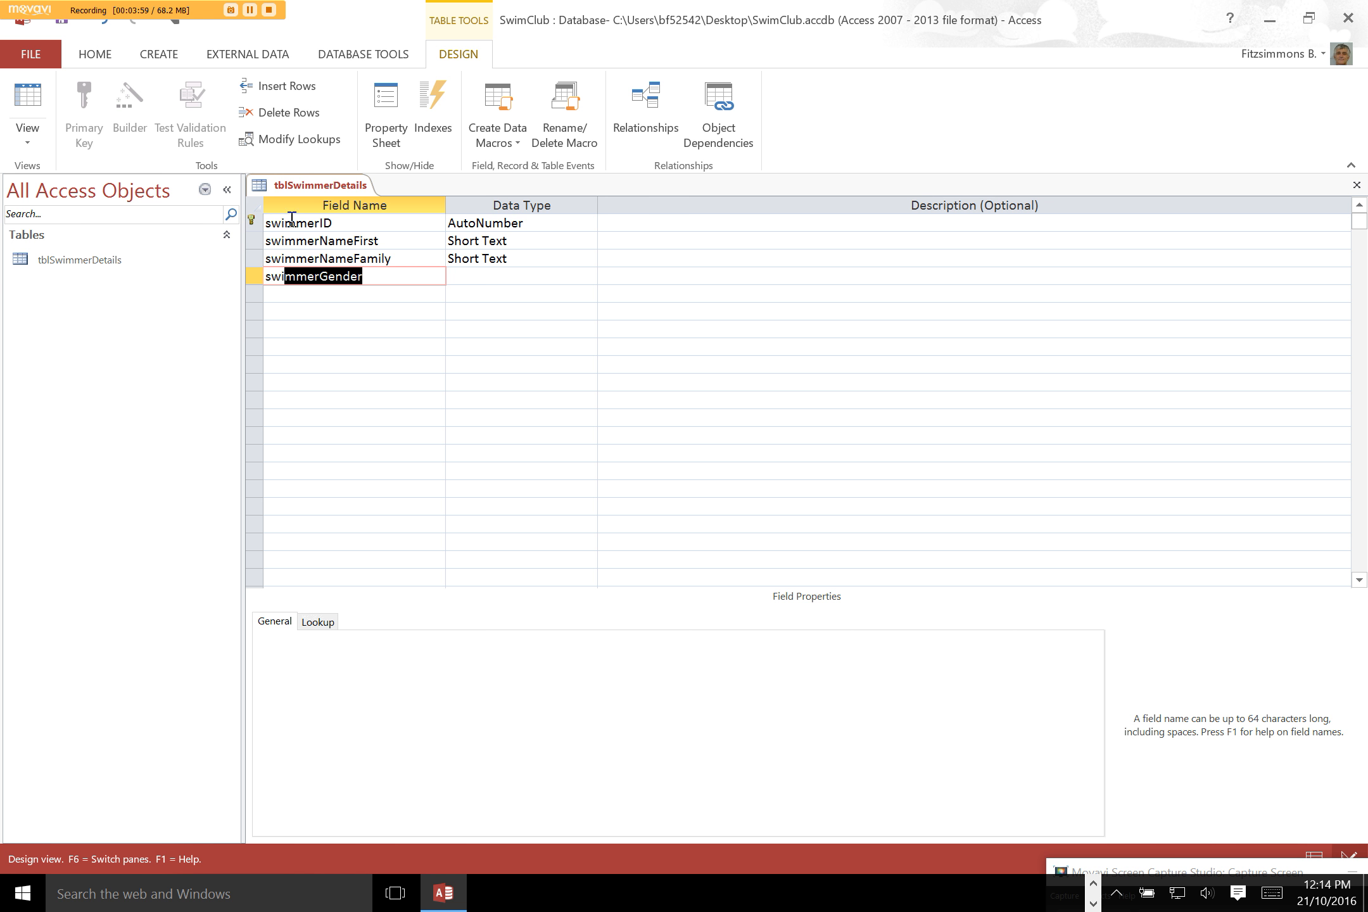
pyautogui.click(468, 277)
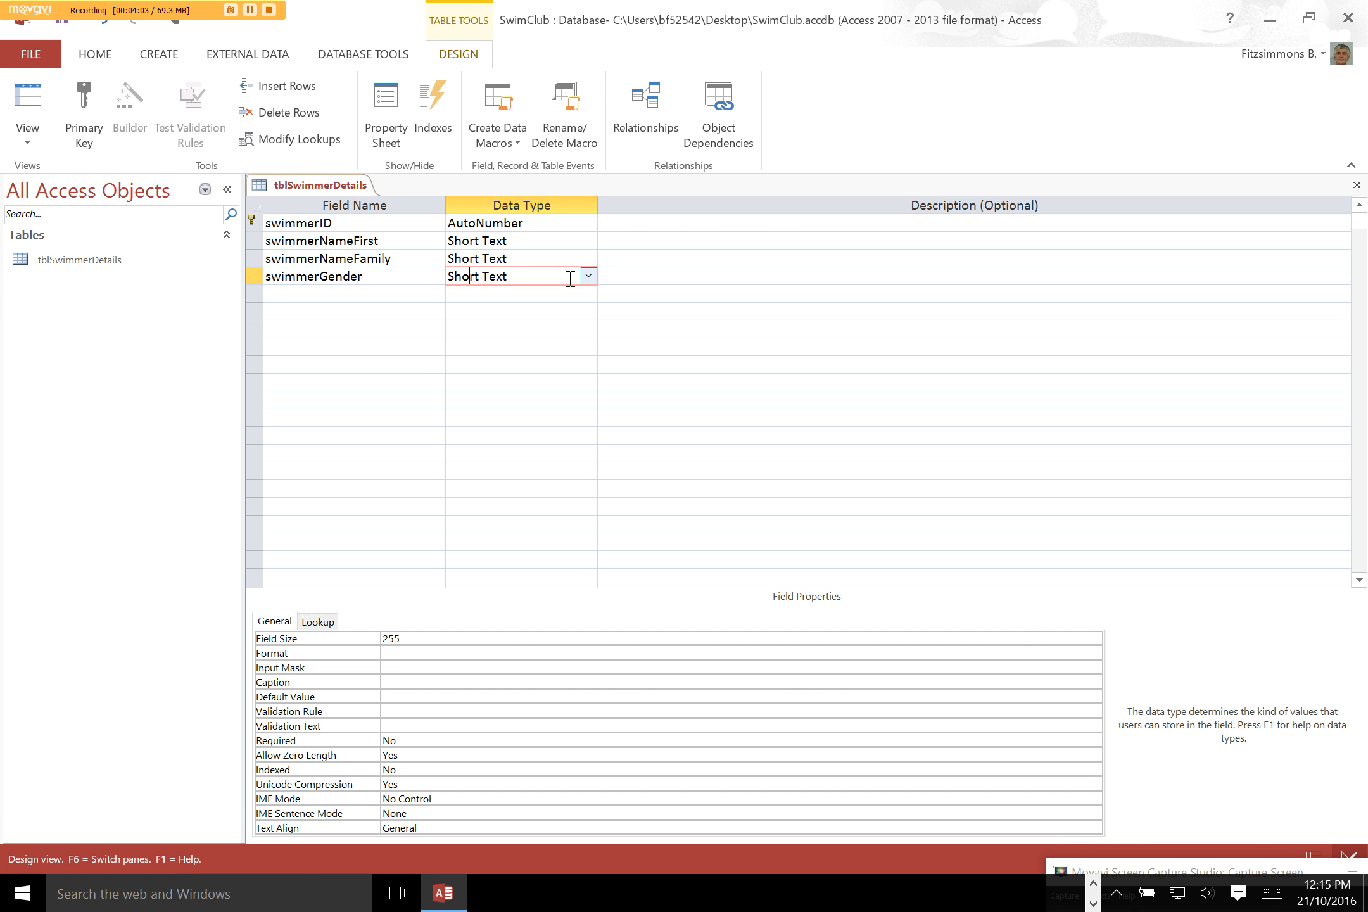
pyautogui.click(418, 639)
pyautogui.click(378, 643)
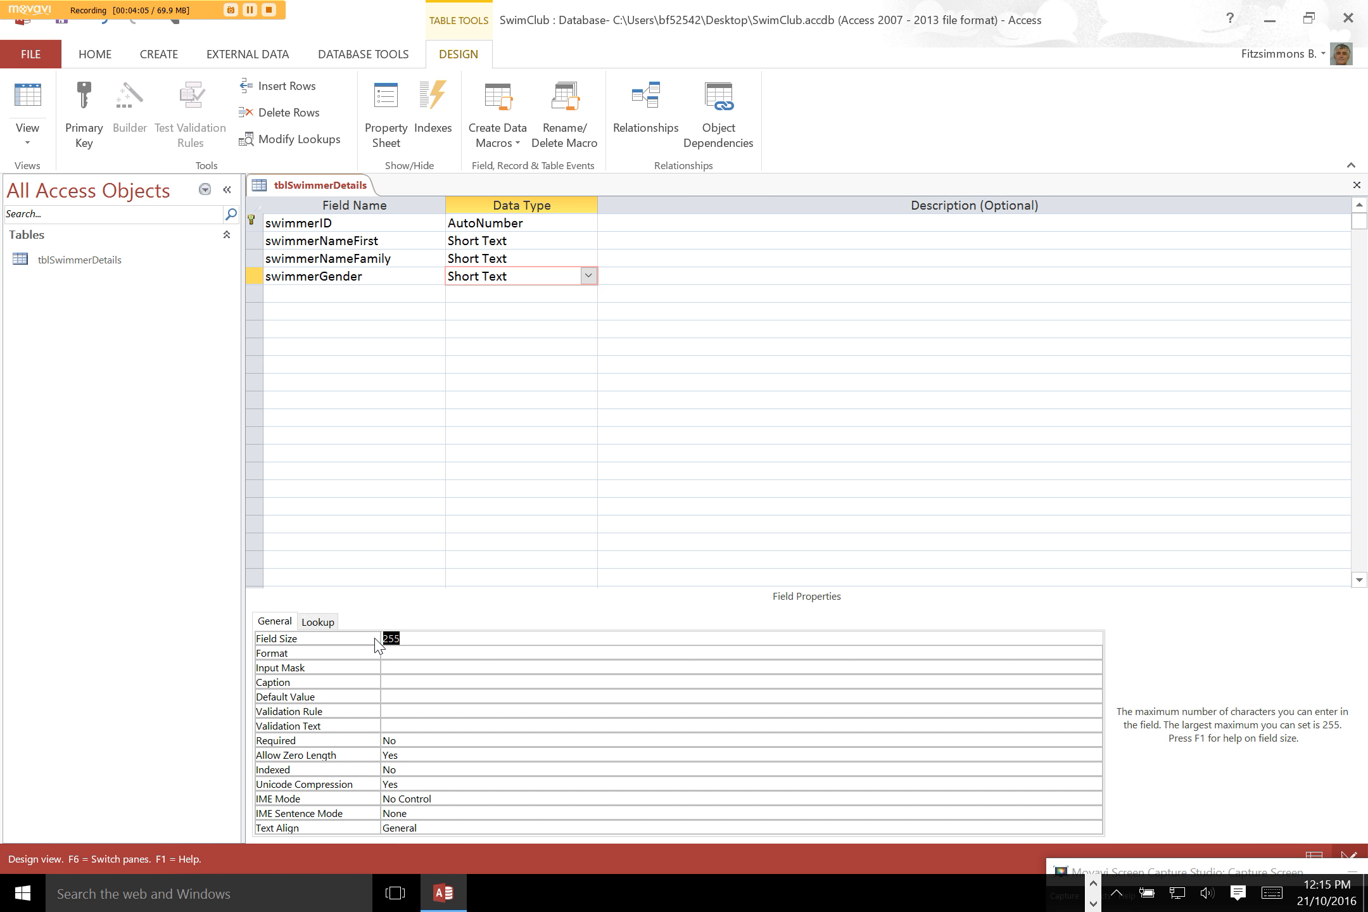
pyautogui.write('1')
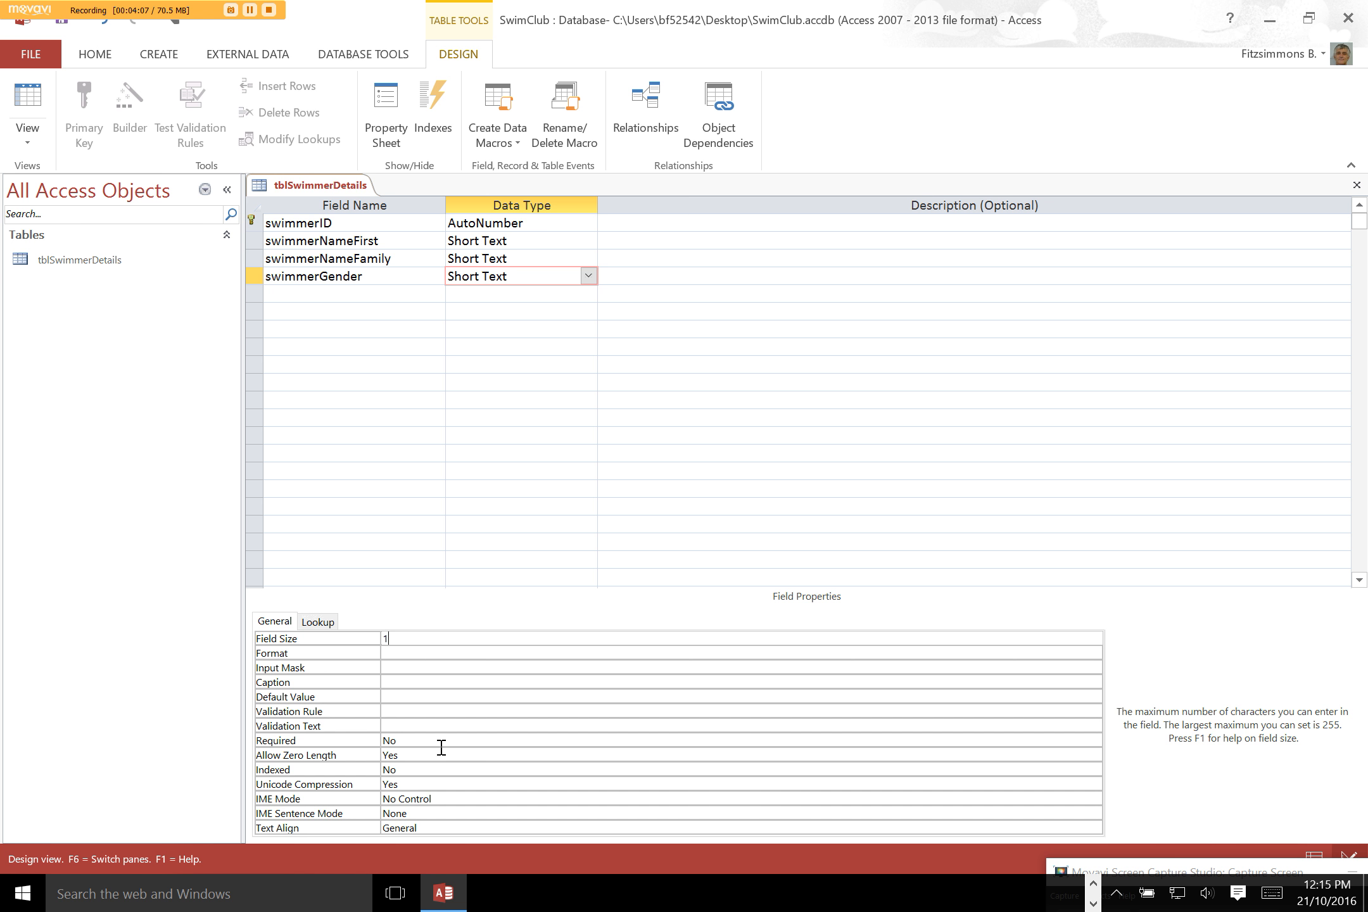
# For swimmerGender, set Required to Yes and Allow Zero Length to No.
pyautogui.click(442, 744)
pyautogui.click(1093, 740)
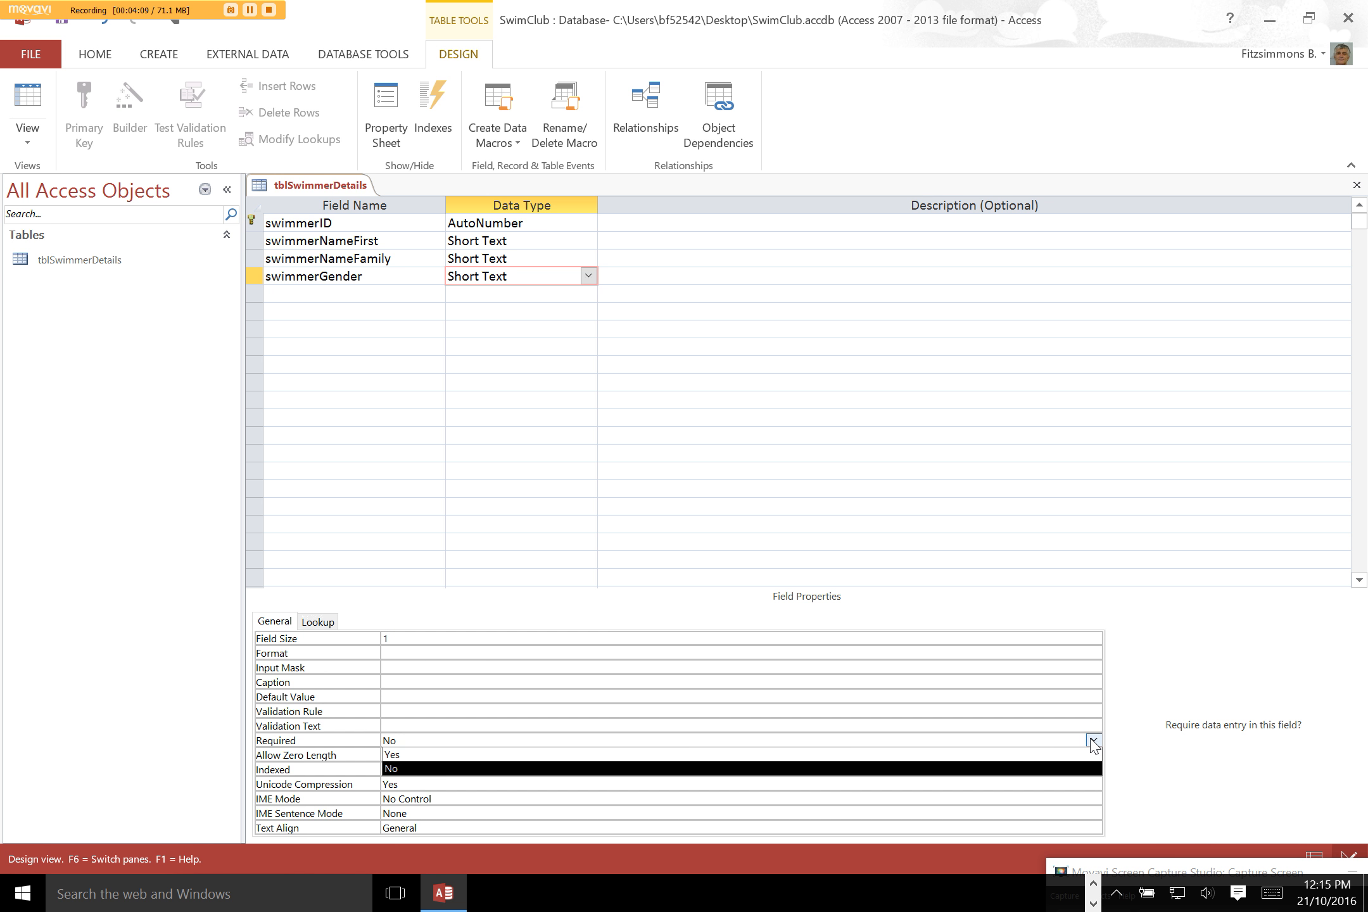
pyautogui.click(1092, 754)
pyautogui.click(1011, 754)
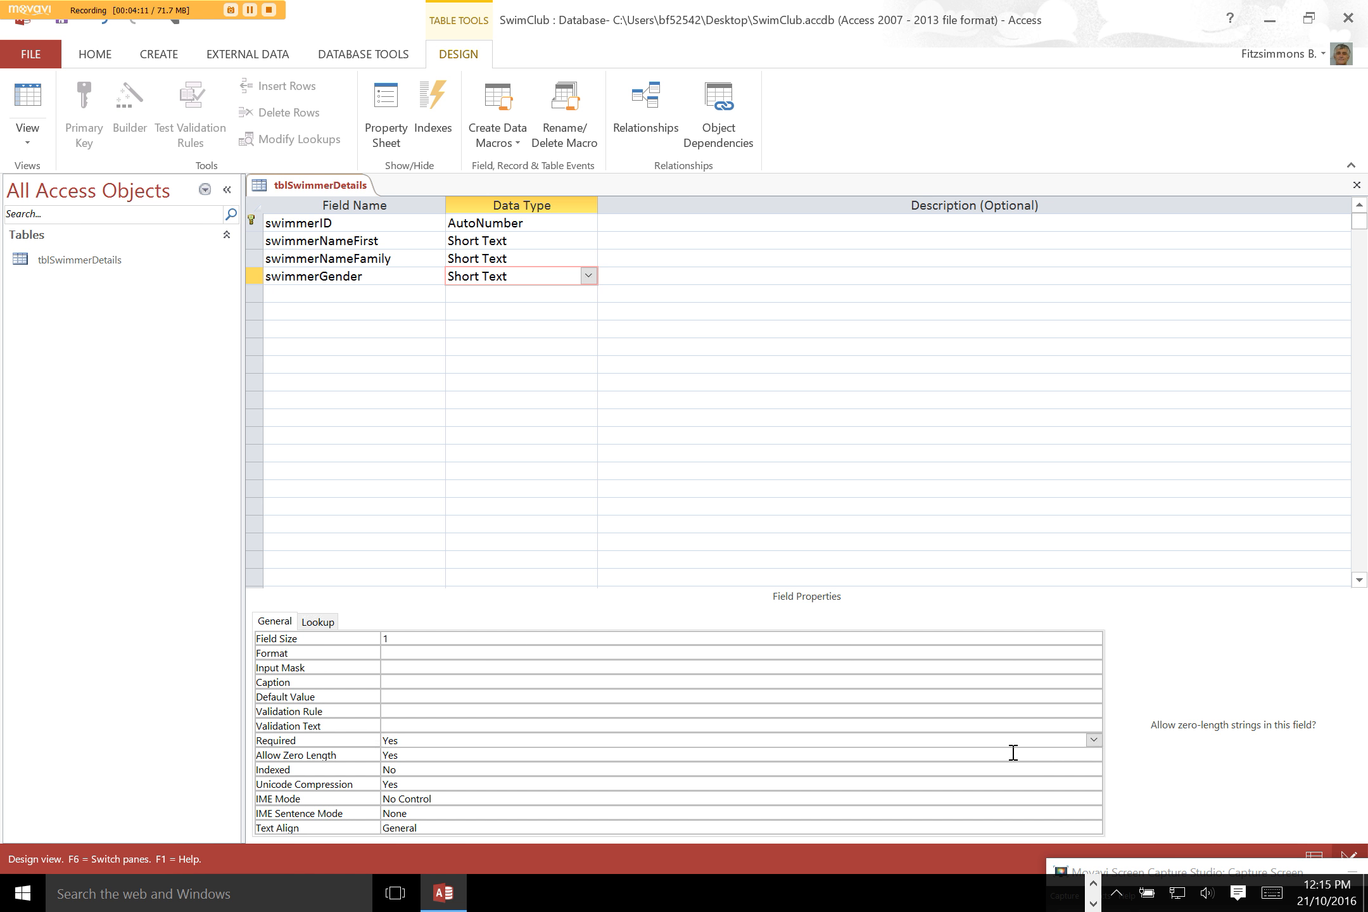
pyautogui.click(1094, 757)
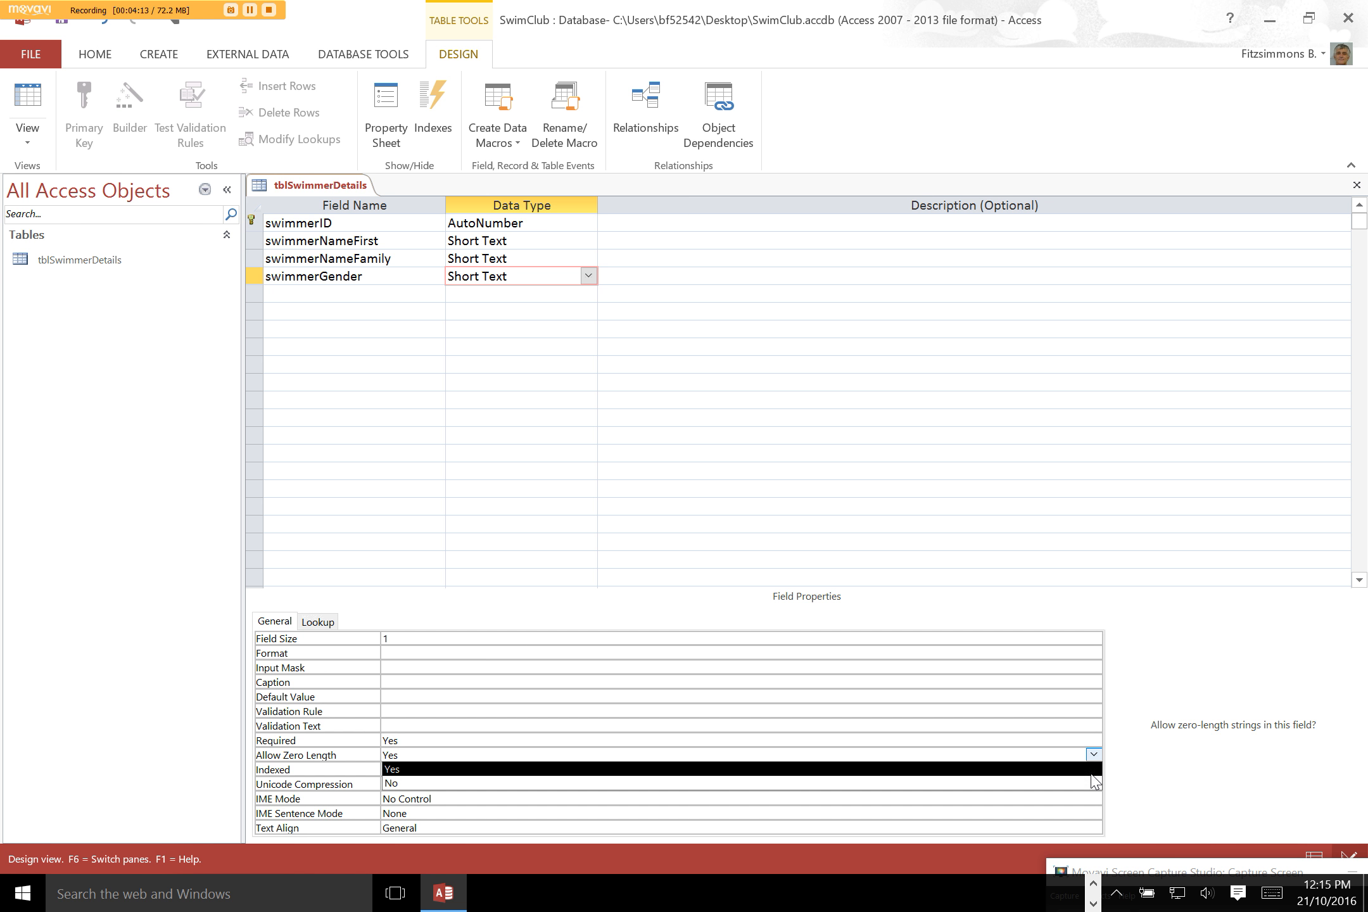
pyautogui.click(1094, 784)
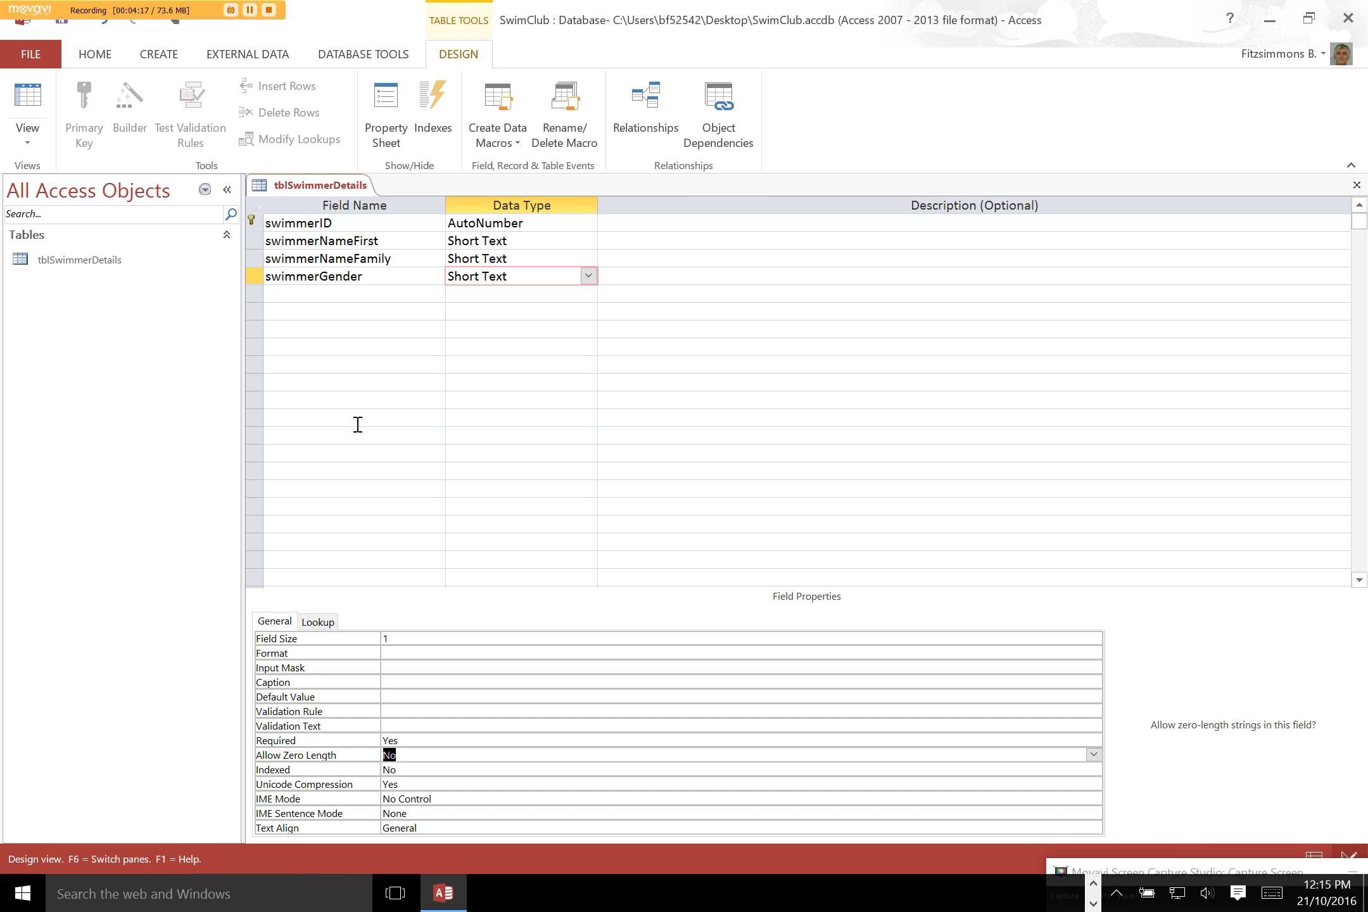
# Add a Short Text field named swimmerAddrStreet, consulting the Data Dictionary slide, and set its field size to 200.
pyautogui.click(361, 290)
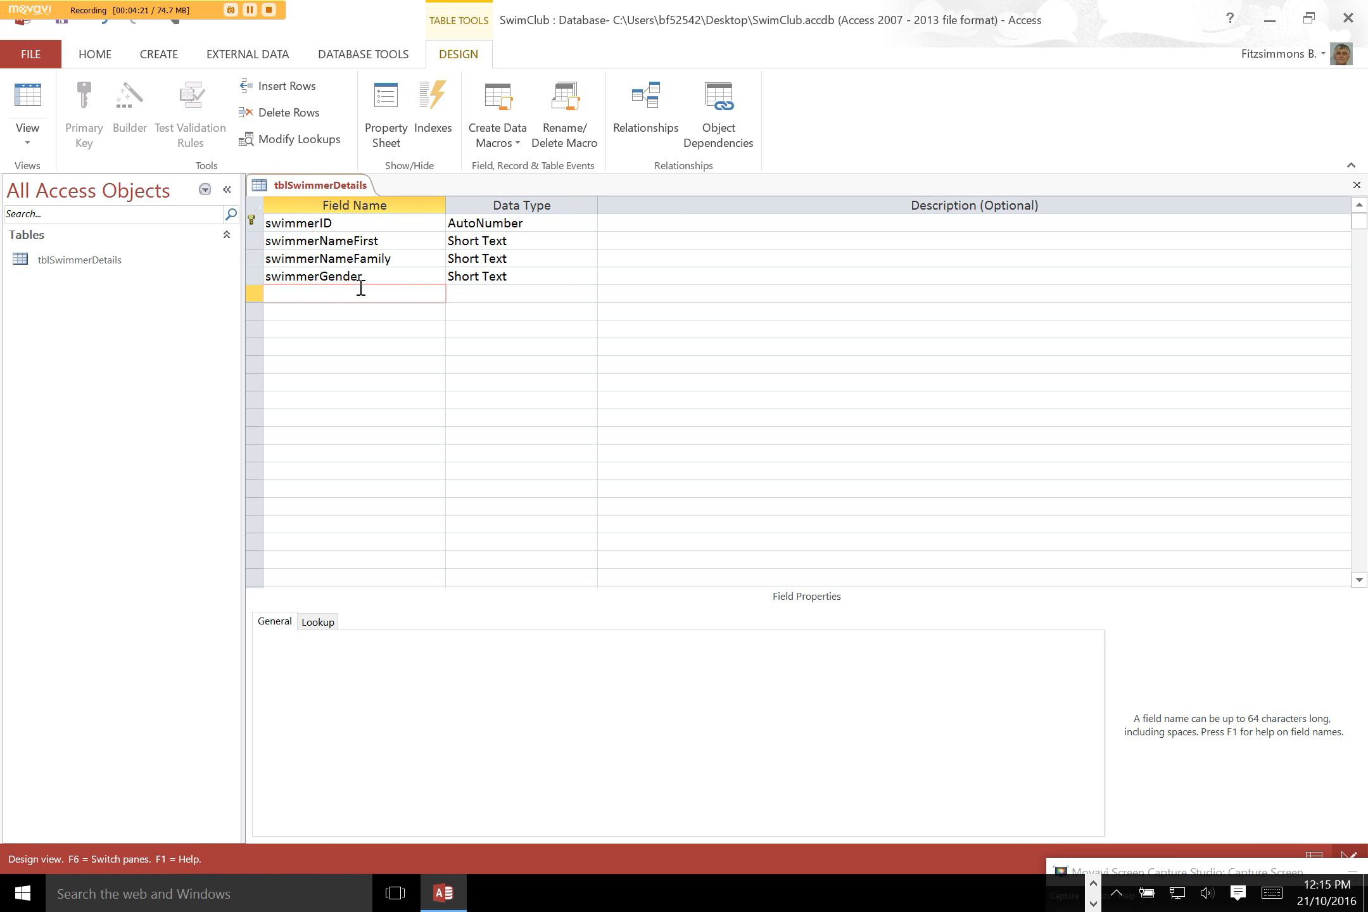
pyautogui.write('swimmer')
pyautogui.hotkey('alt', 'Tab')
pyautogui.hotkey('alt', 'Tab')
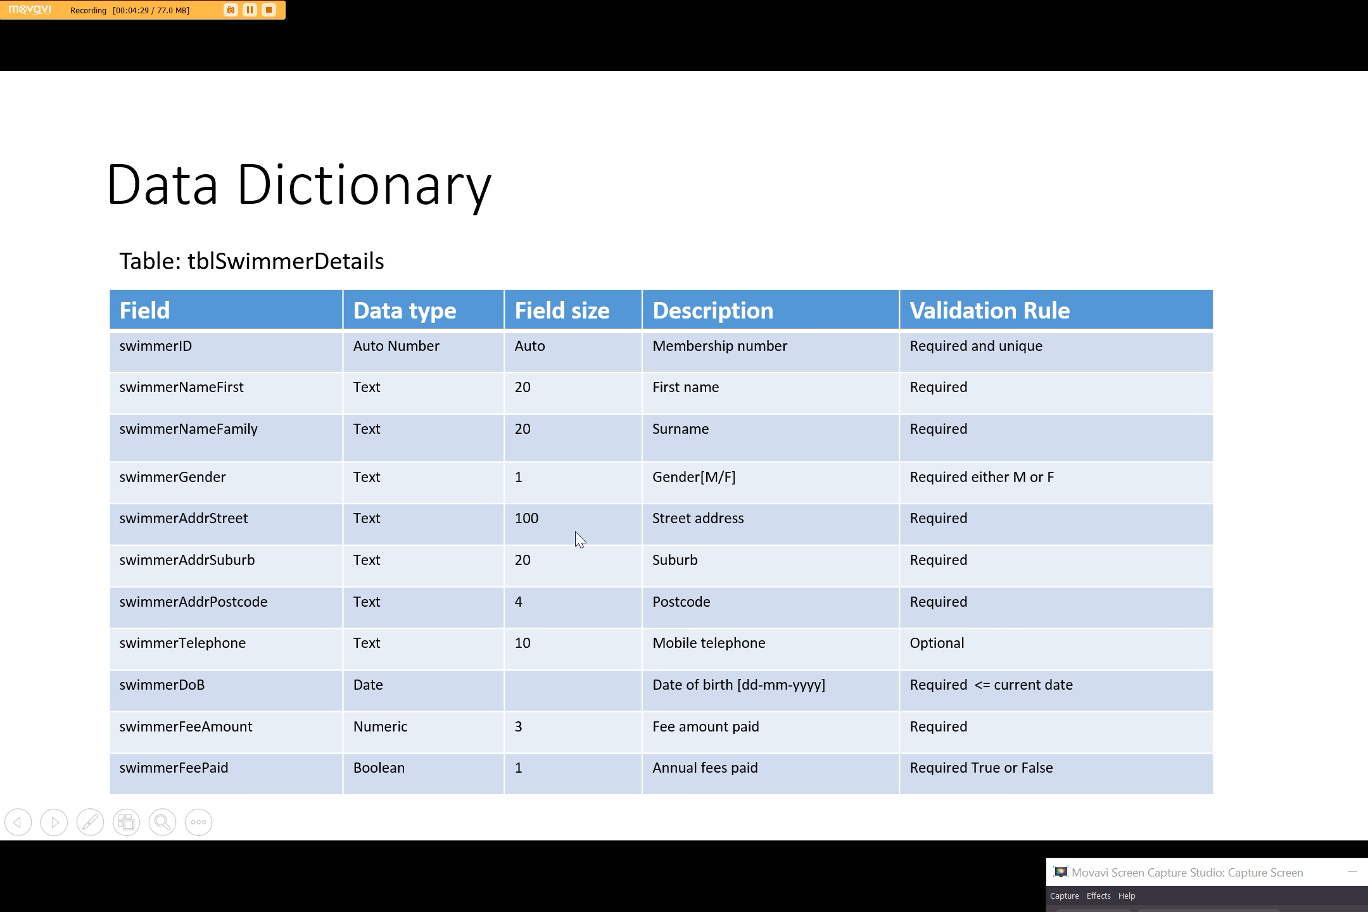
pyautogui.hotkey('alt', 'Tab')
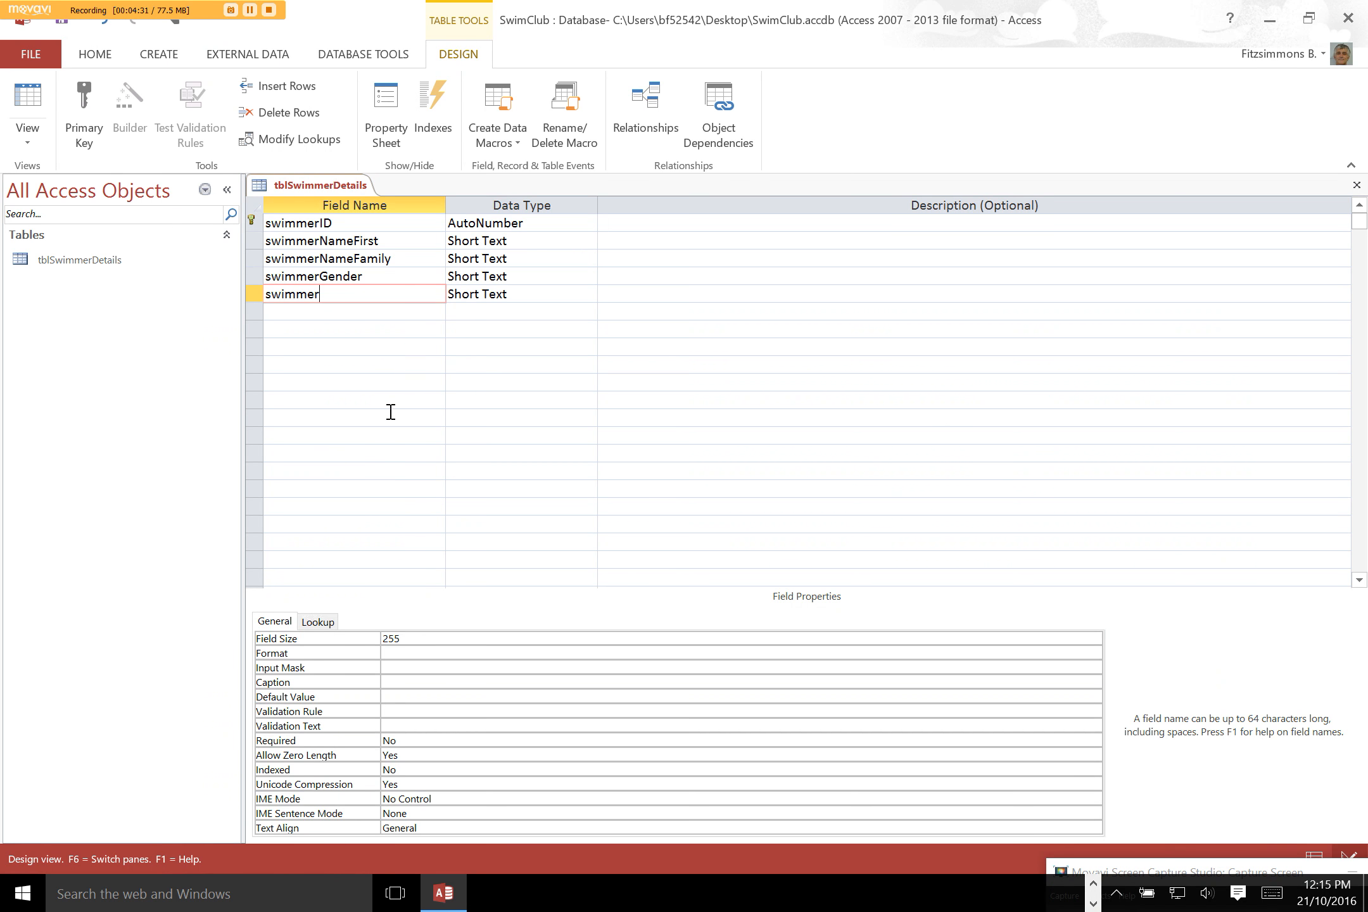
pyautogui.write('ddrStreet')
pyautogui.click(501, 297)
pyautogui.click(346, 638)
pyautogui.write('200')
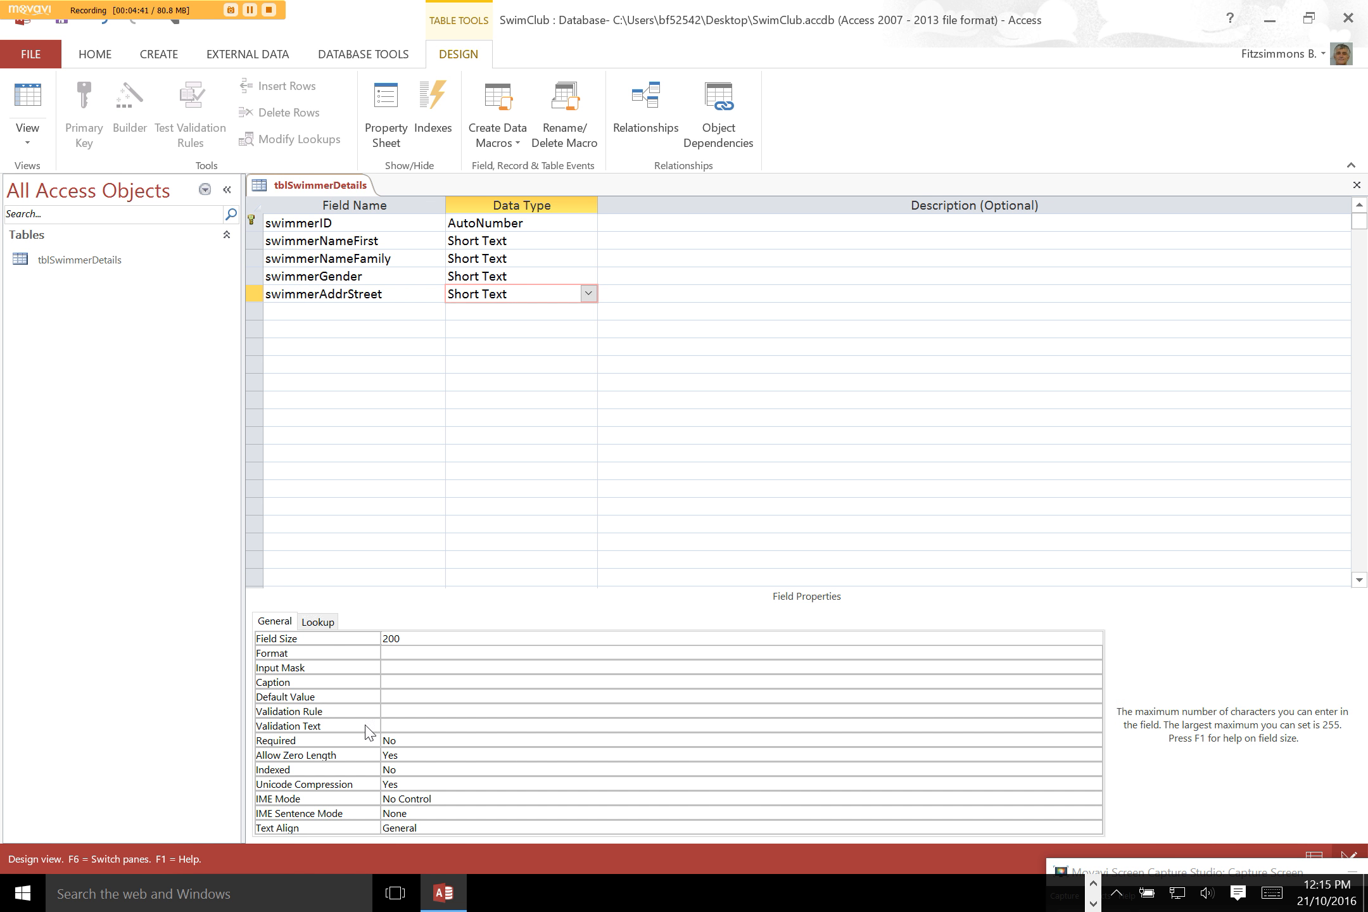
# For swimmerAddrStreet, set Required to Yes and Allow Zero Length to No.
pyautogui.click(416, 741)
pyautogui.click(1094, 740)
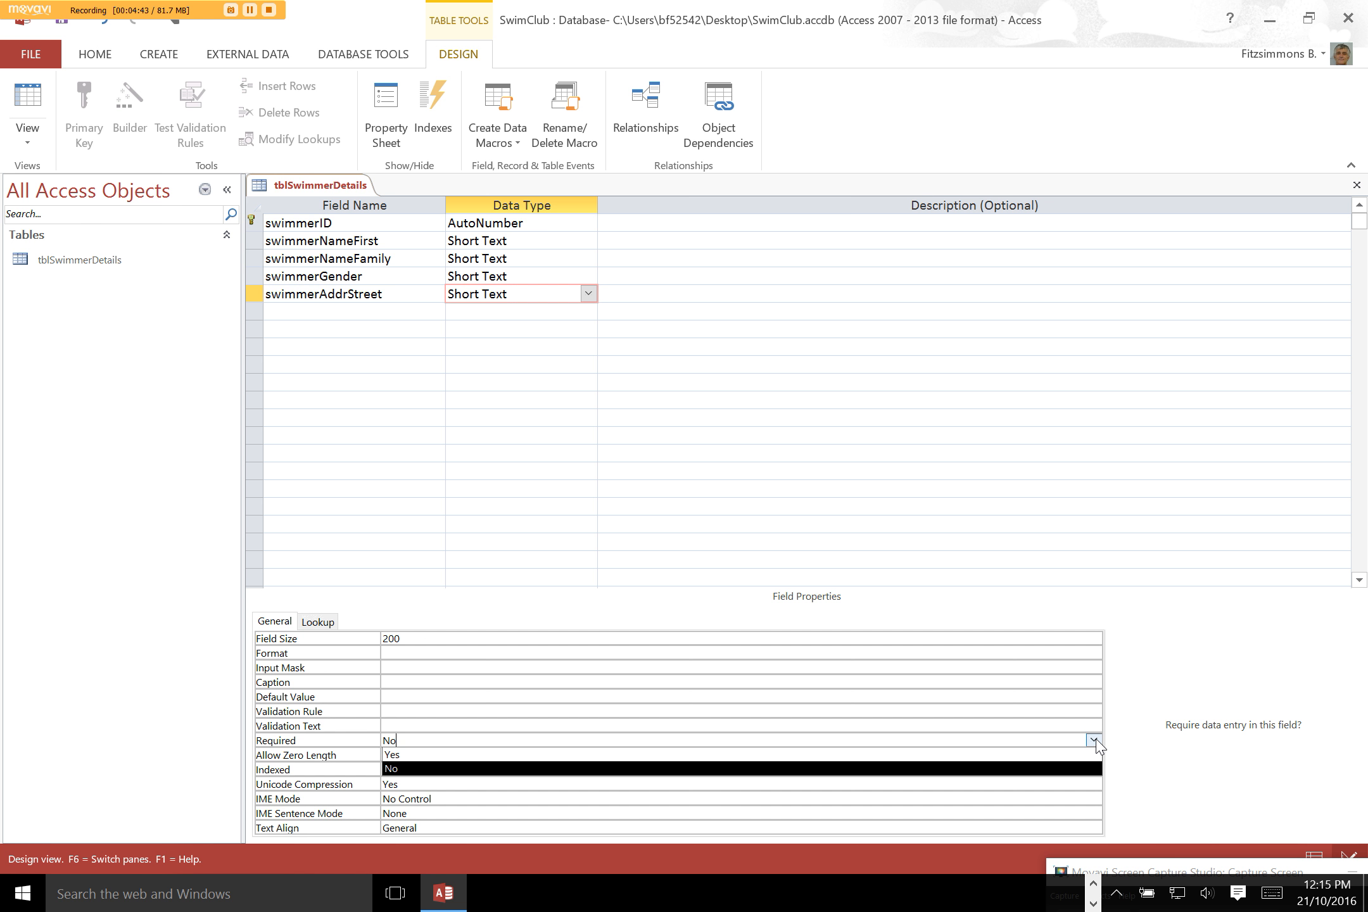
pyautogui.click(1068, 785)
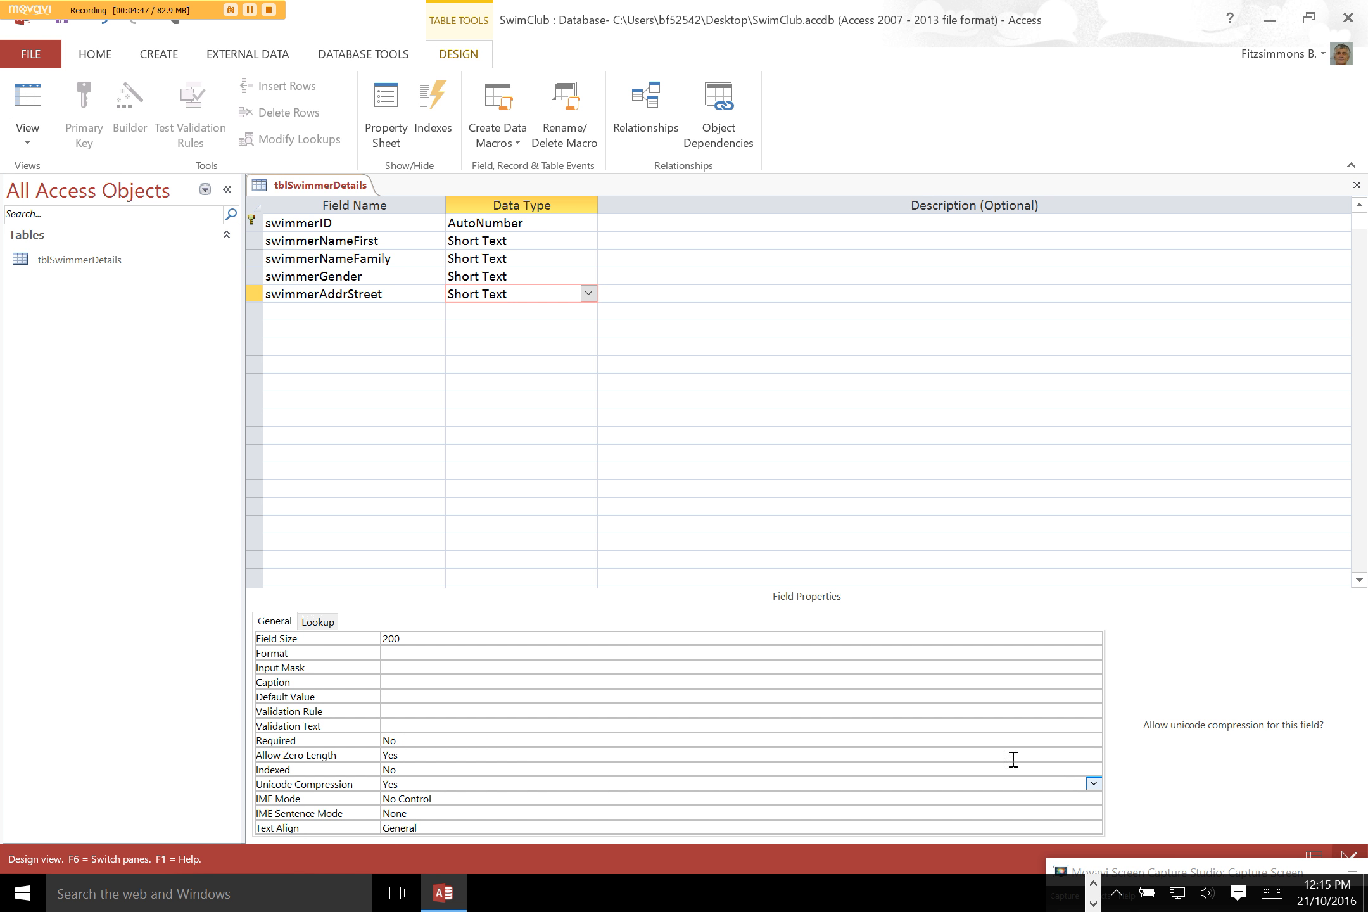
pyautogui.click(699, 743)
pyautogui.click(1093, 740)
pyautogui.click(1092, 754)
pyautogui.click(1093, 754)
pyautogui.click(1098, 766)
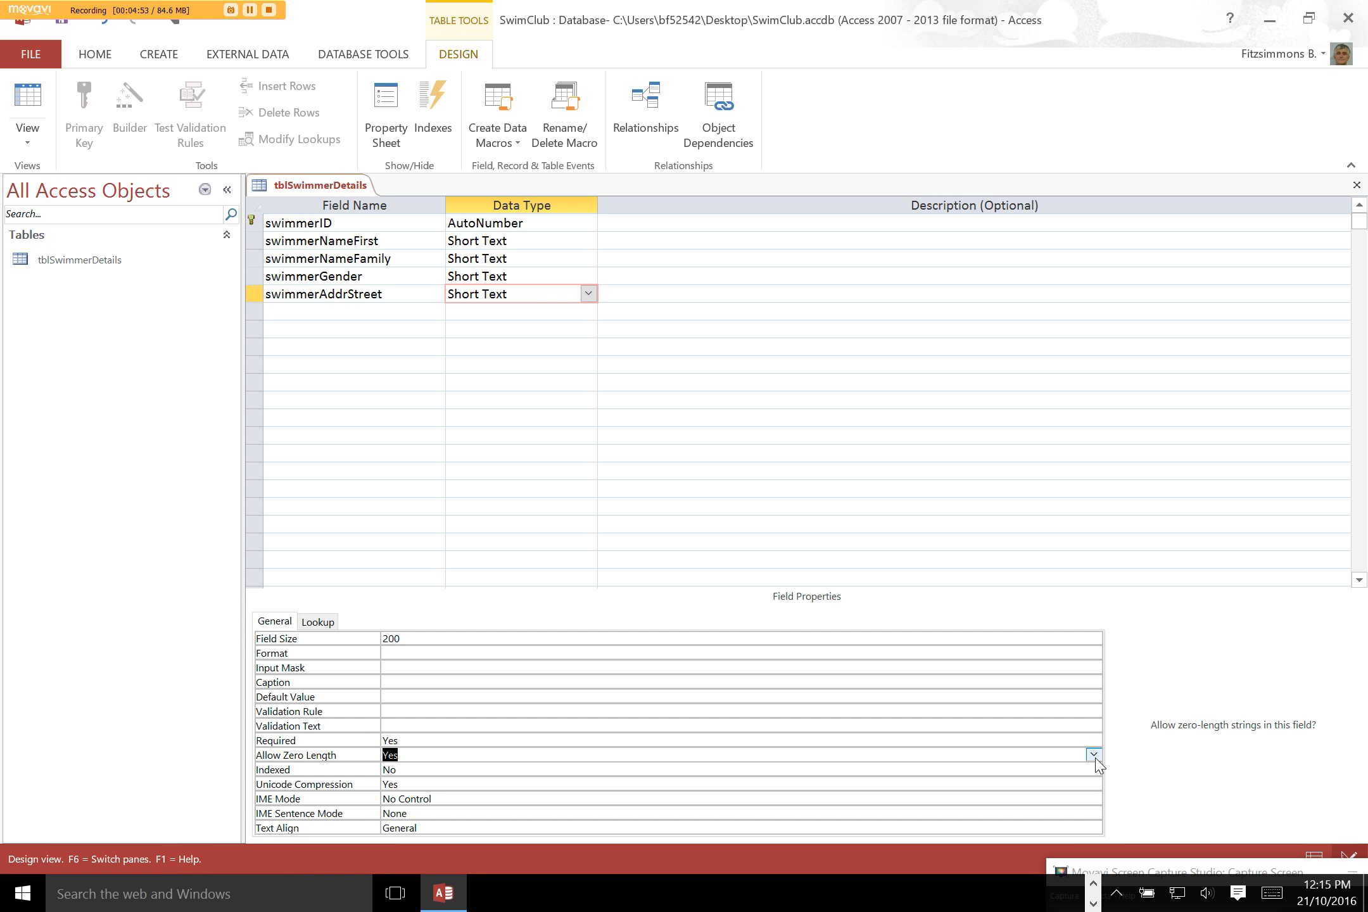
pyautogui.click(1094, 756)
pyautogui.click(1093, 784)
# Add a Short Text field named swimmerAddrSuburb below swimmerAddrStreet with a field size of 20.
pyautogui.click(409, 321)
pyautogui.write('swimmerAddrSuburb')
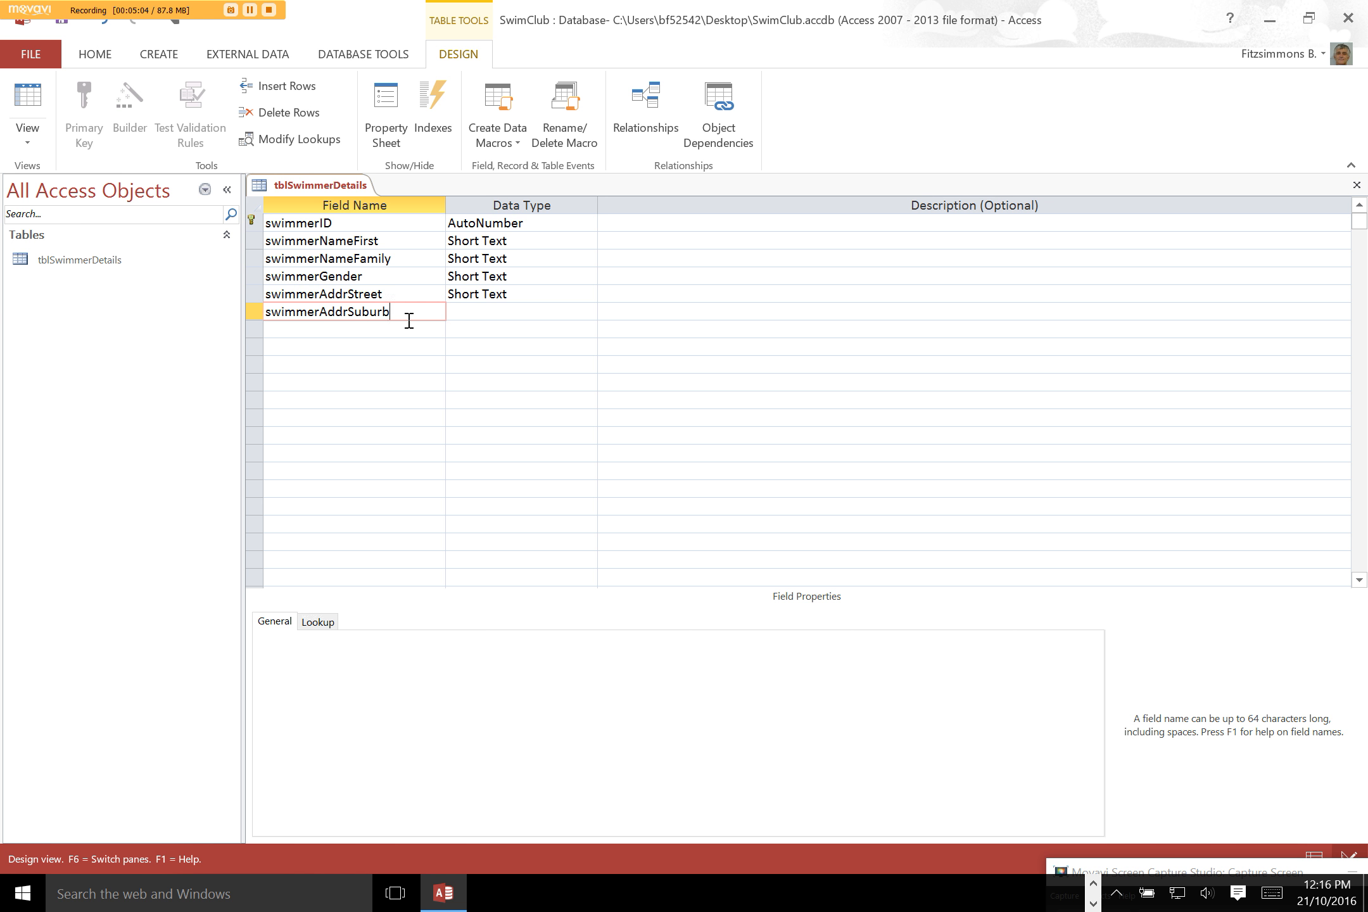
pyautogui.click(534, 308)
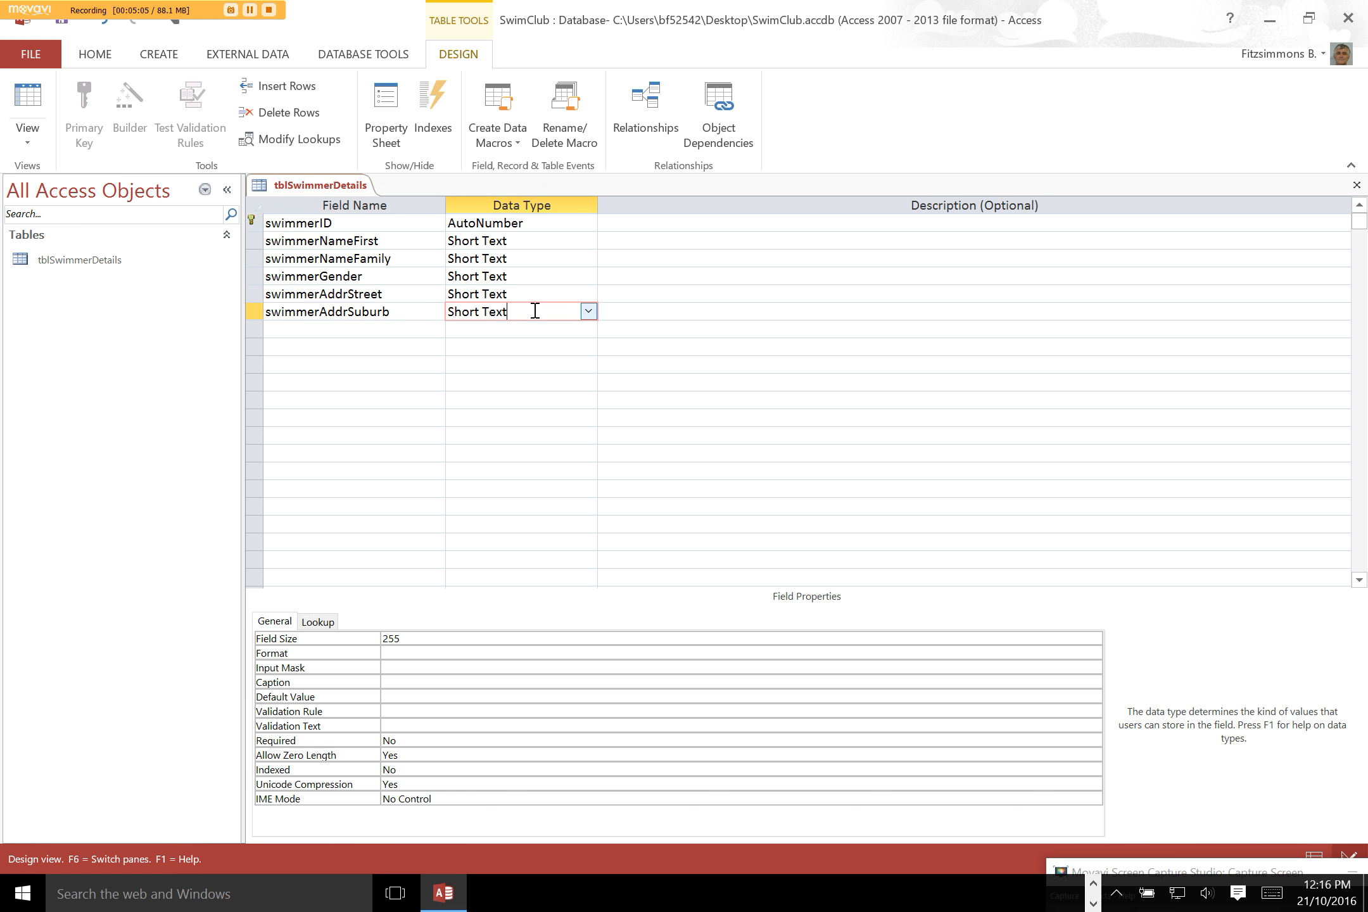
pyautogui.click(808, 636)
pyautogui.click(330, 637)
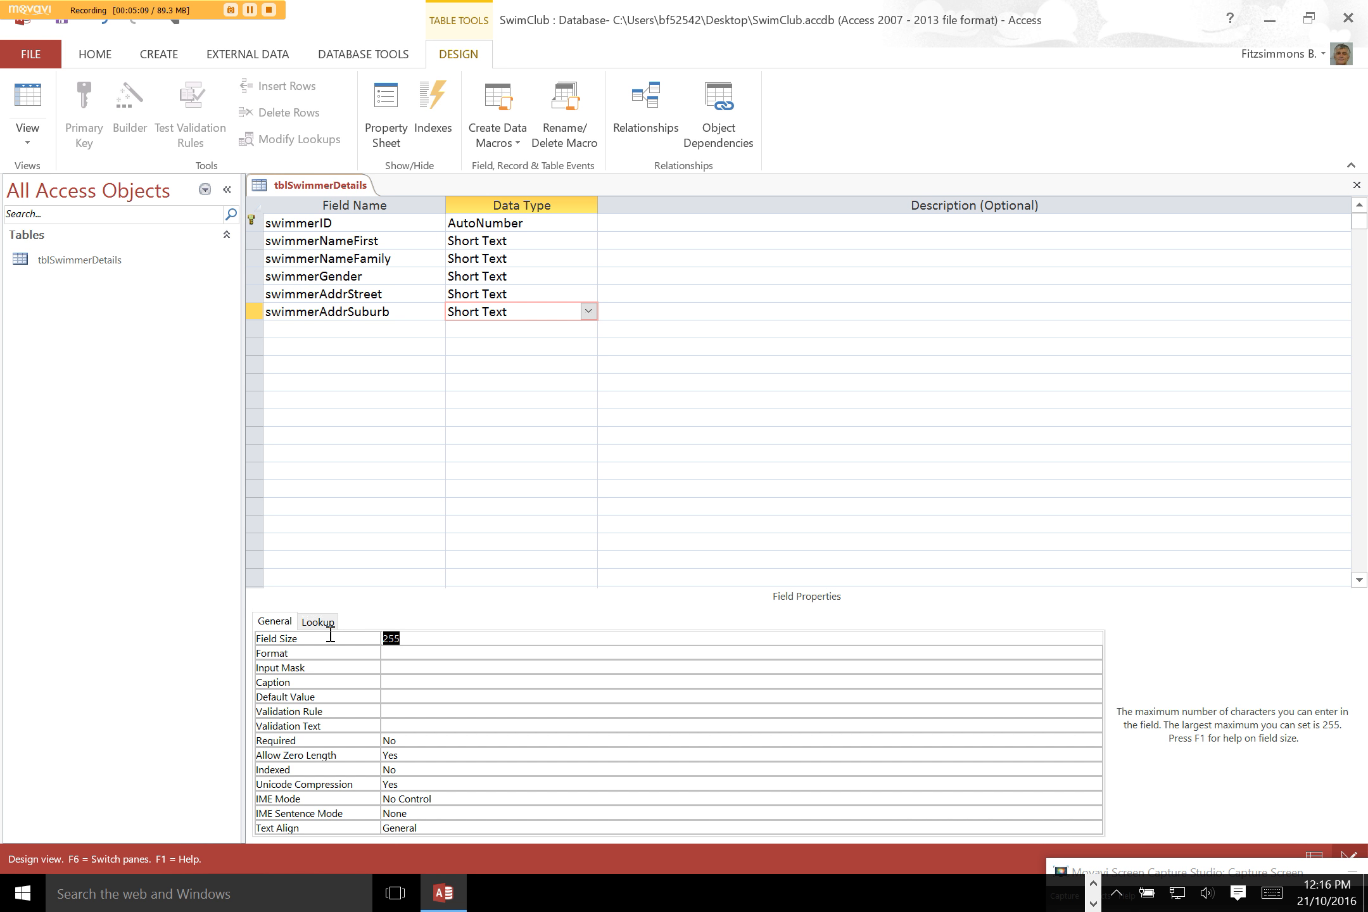
pyautogui.write('20')
pyautogui.press('Return')
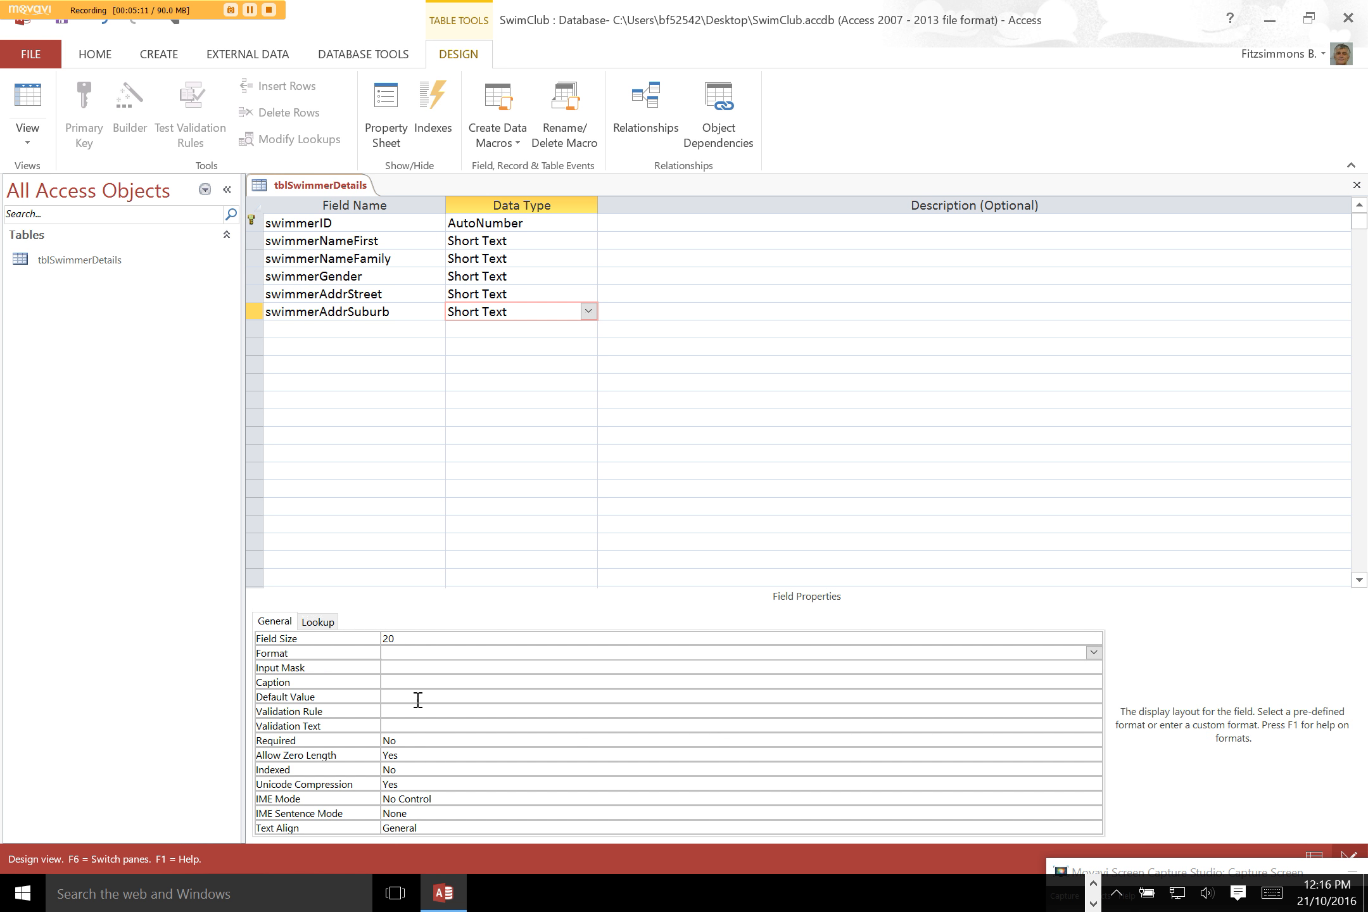
# For swimmerAddrSuburb, set Required to Yes and Allow Zero Length to No.
pyautogui.click(507, 739)
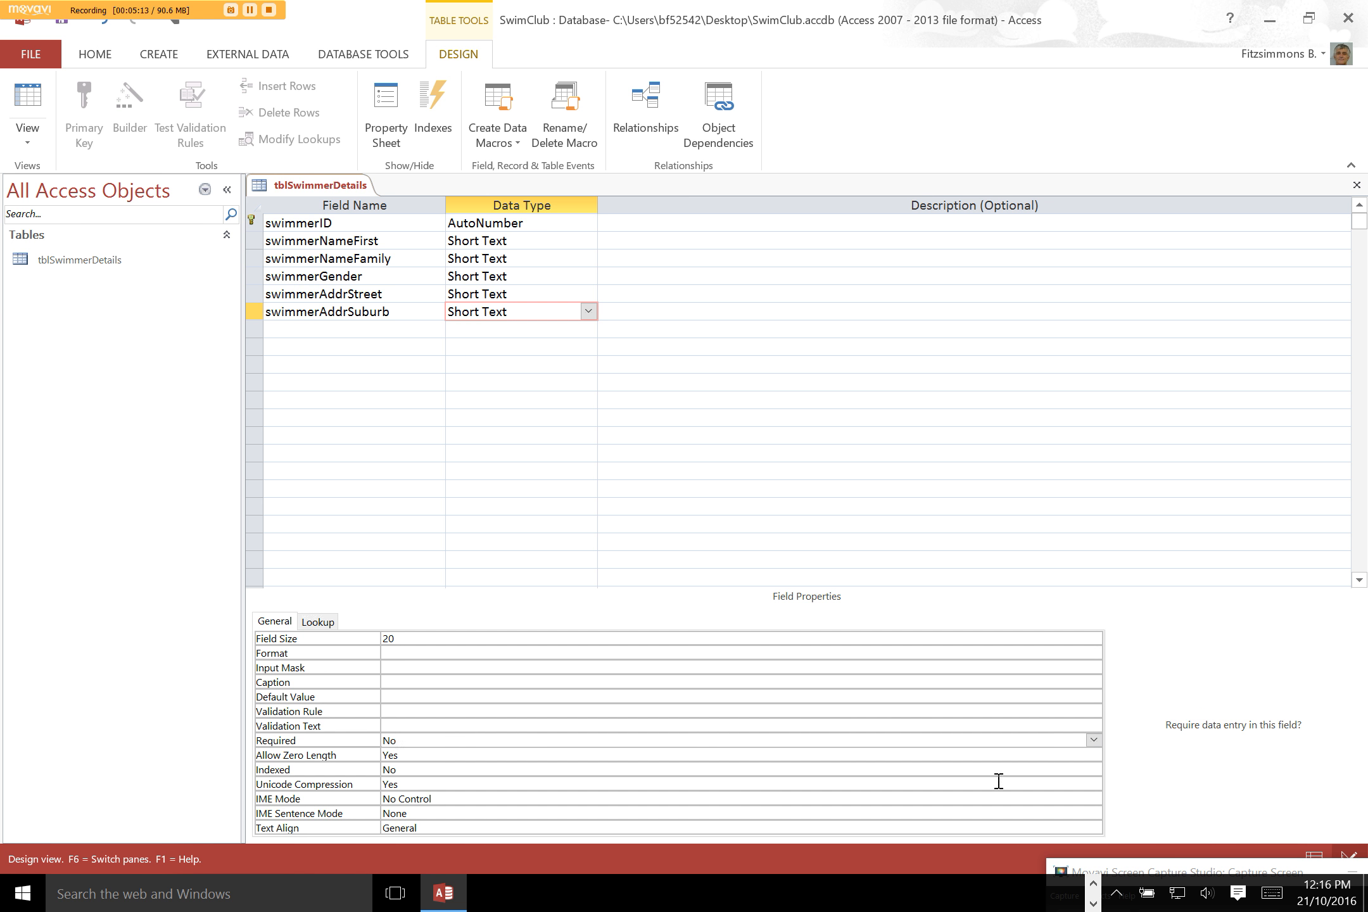
pyautogui.click(1095, 757)
pyautogui.click(1095, 760)
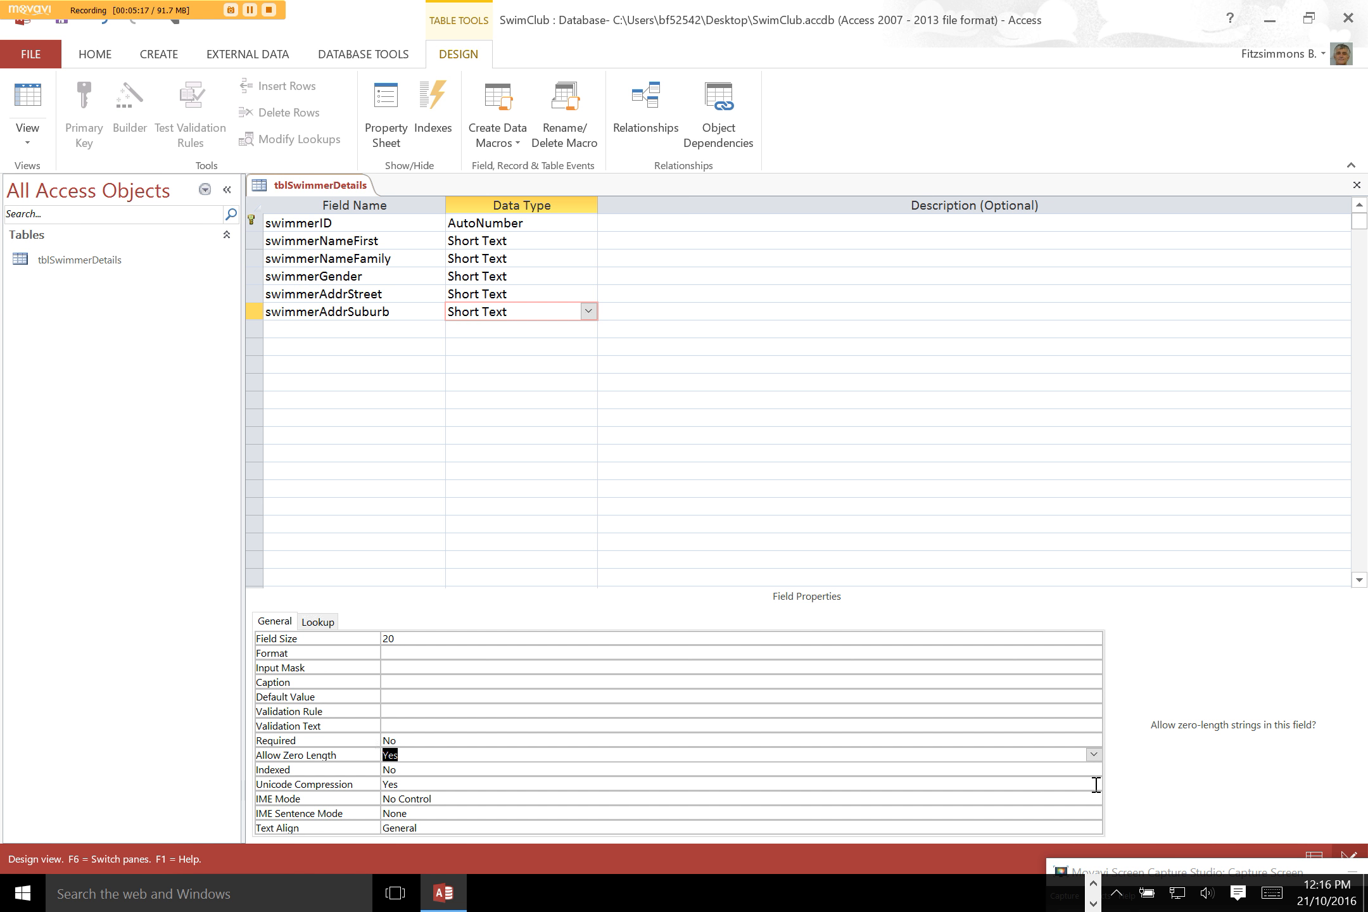
pyautogui.click(688, 779)
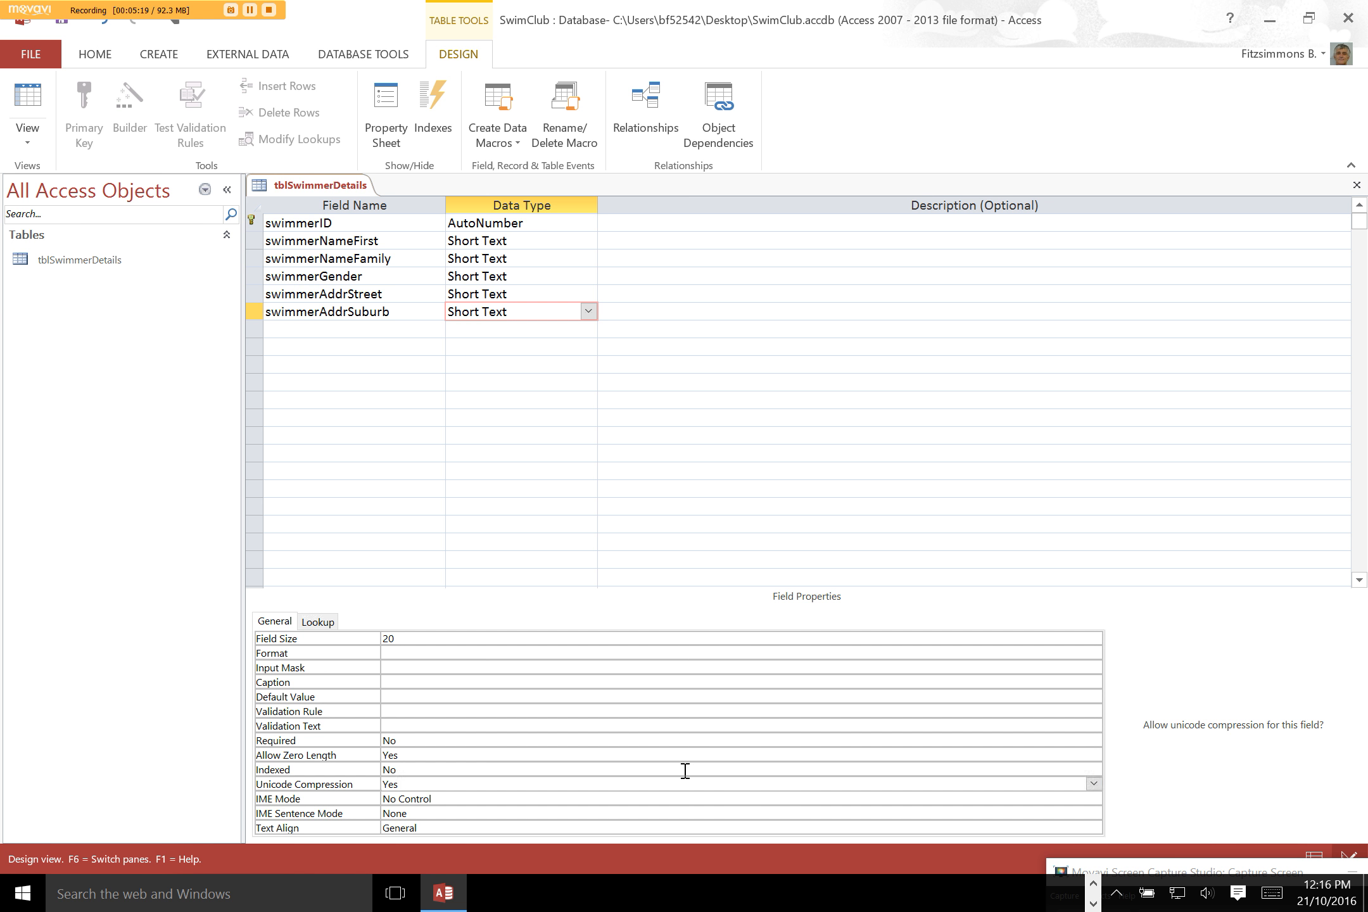
pyautogui.click(696, 768)
pyautogui.click(1076, 745)
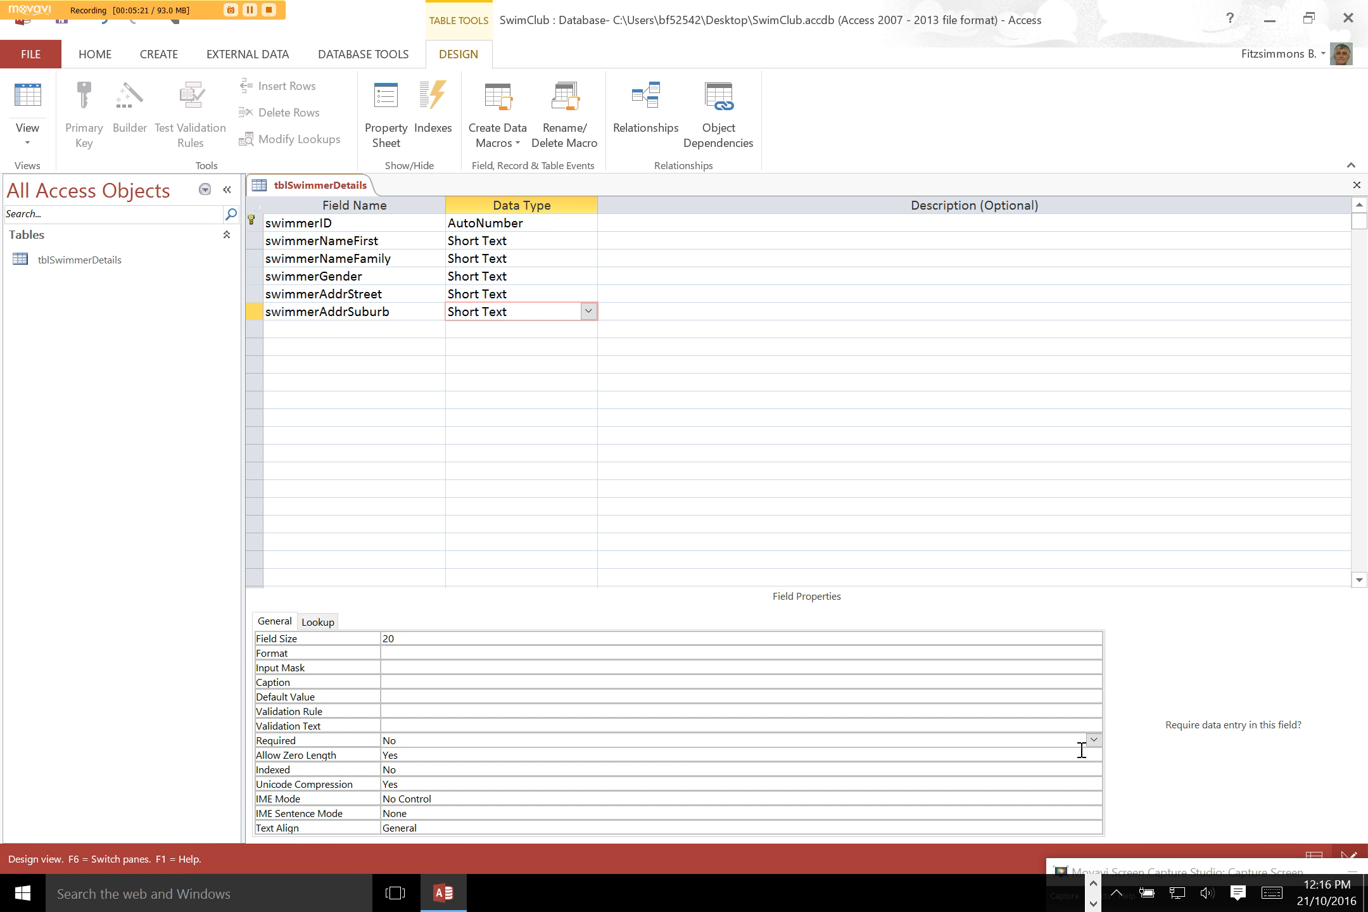
pyautogui.click(1094, 740)
pyautogui.click(1094, 755)
pyautogui.click(1094, 754)
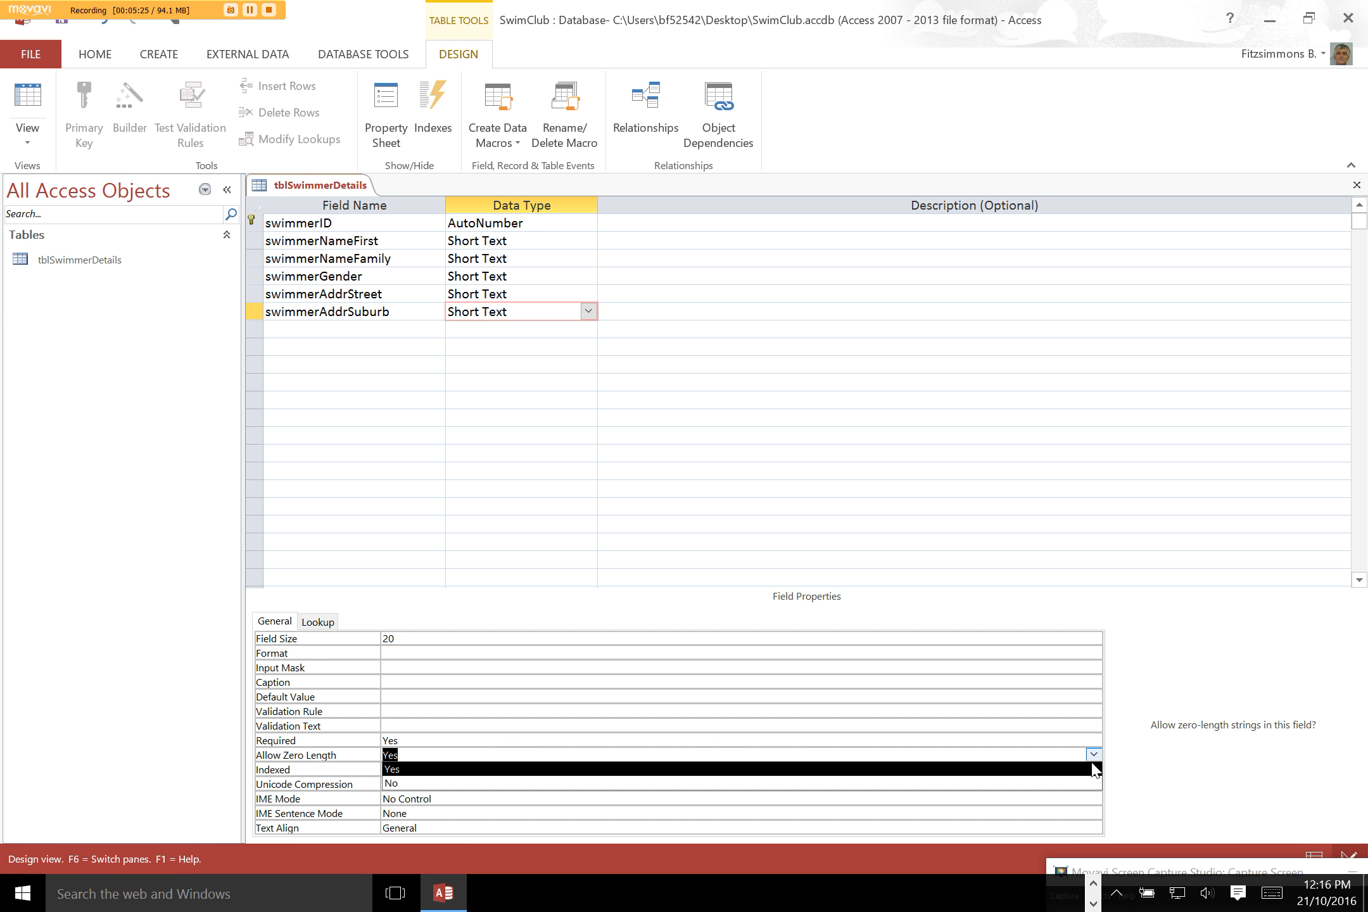
pyautogui.click(1094, 786)
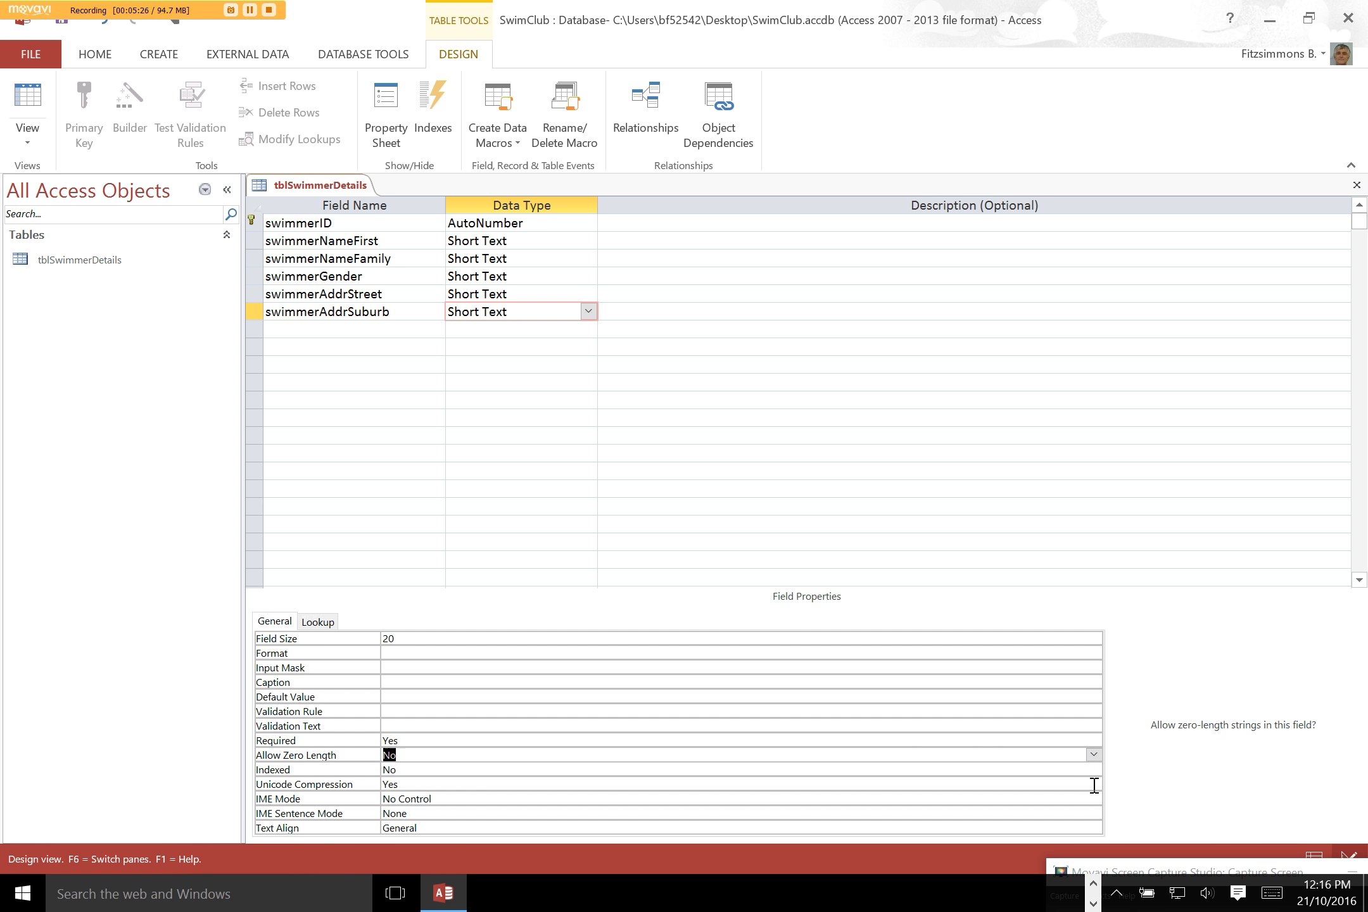
# Add a Short Text field named swimmerAddrPostcode below swimmerAddrSuburb with a field size of 4.
pyautogui.click(391, 328)
pyautogui.write('swimmerAddr')
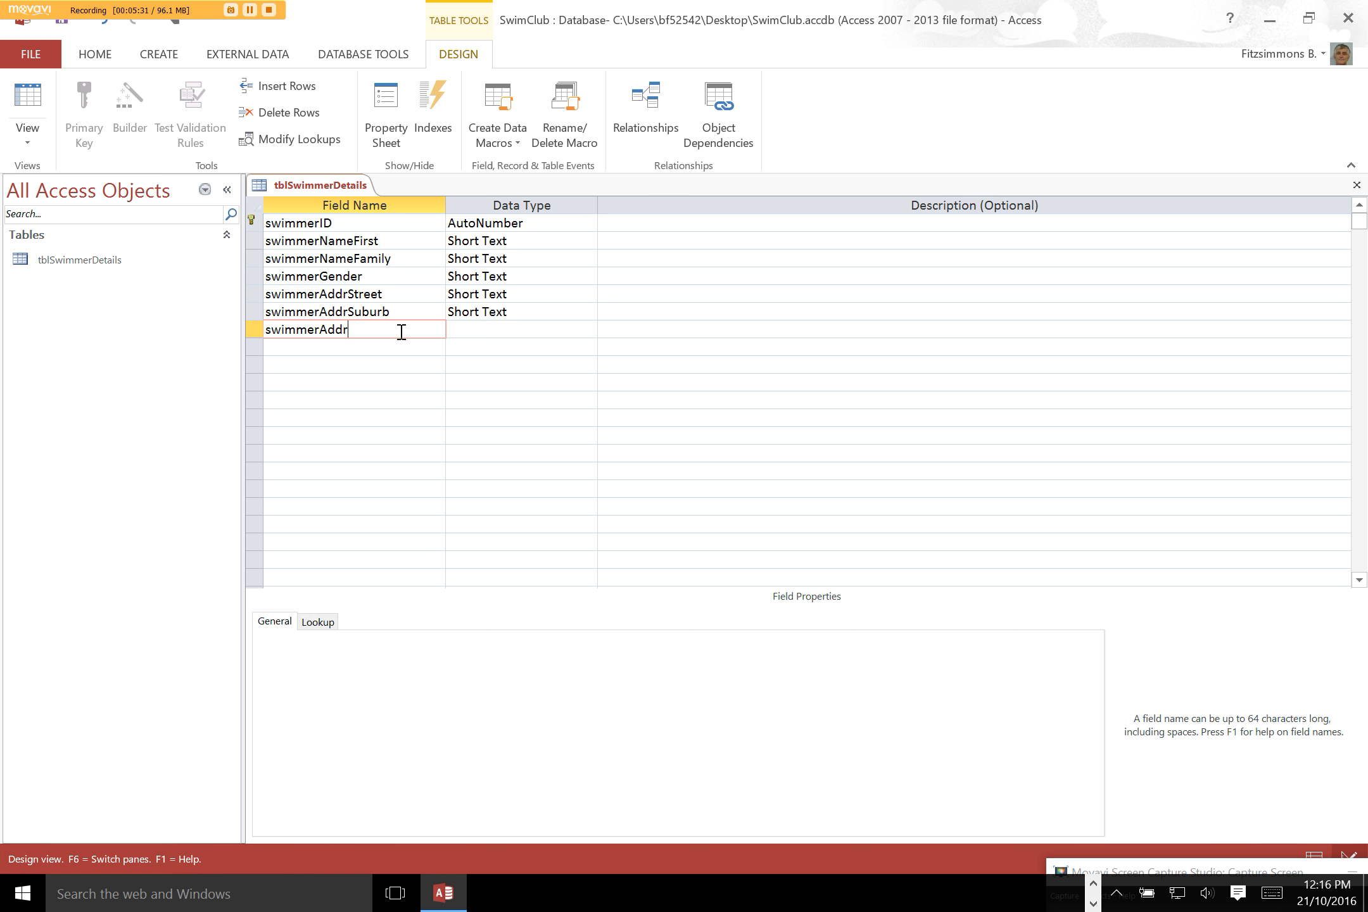
pyautogui.write('Postcode')
pyautogui.click(495, 331)
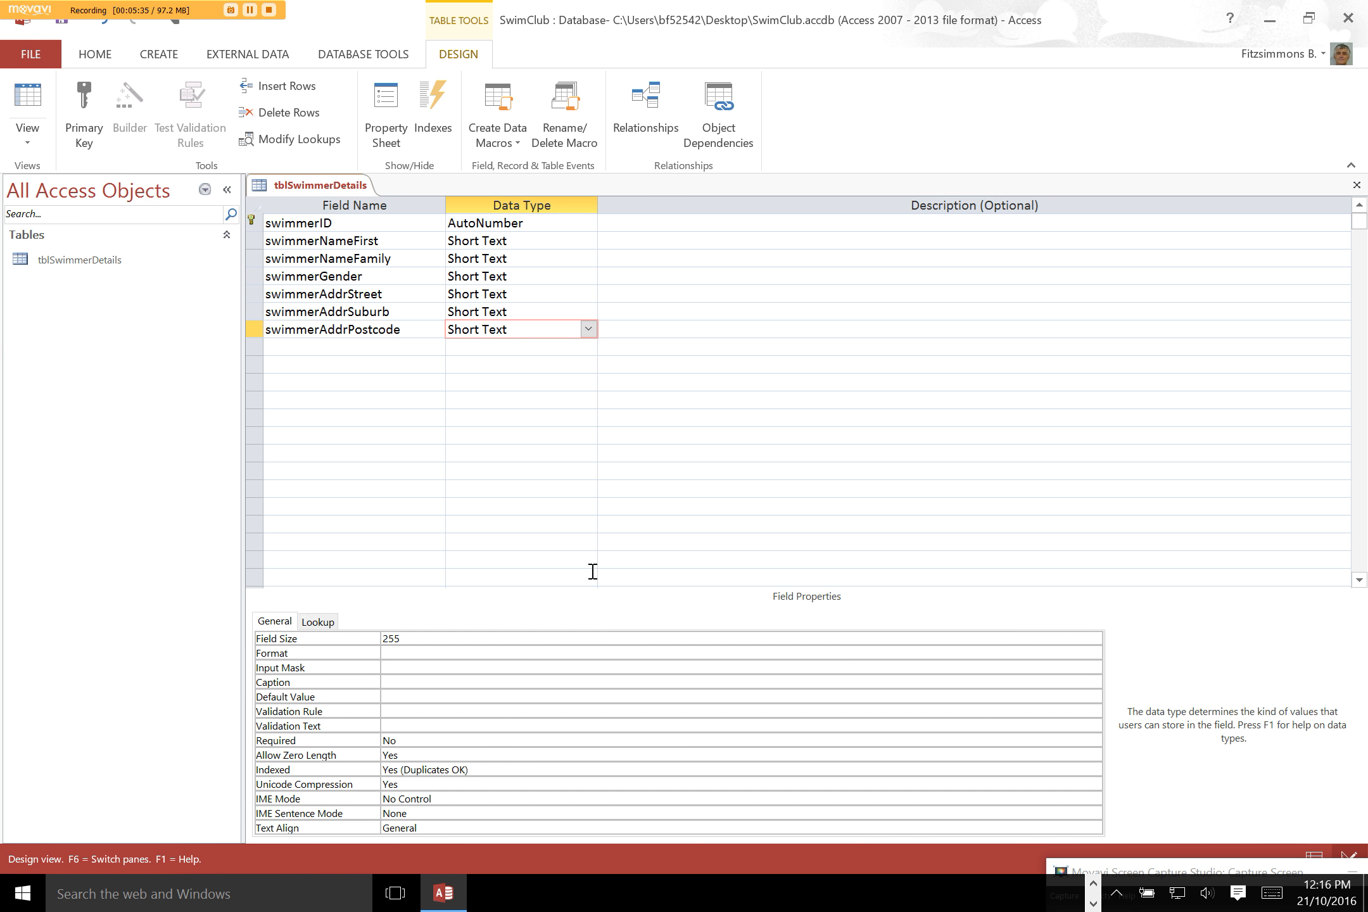
pyautogui.click(321, 635)
pyautogui.write('4')
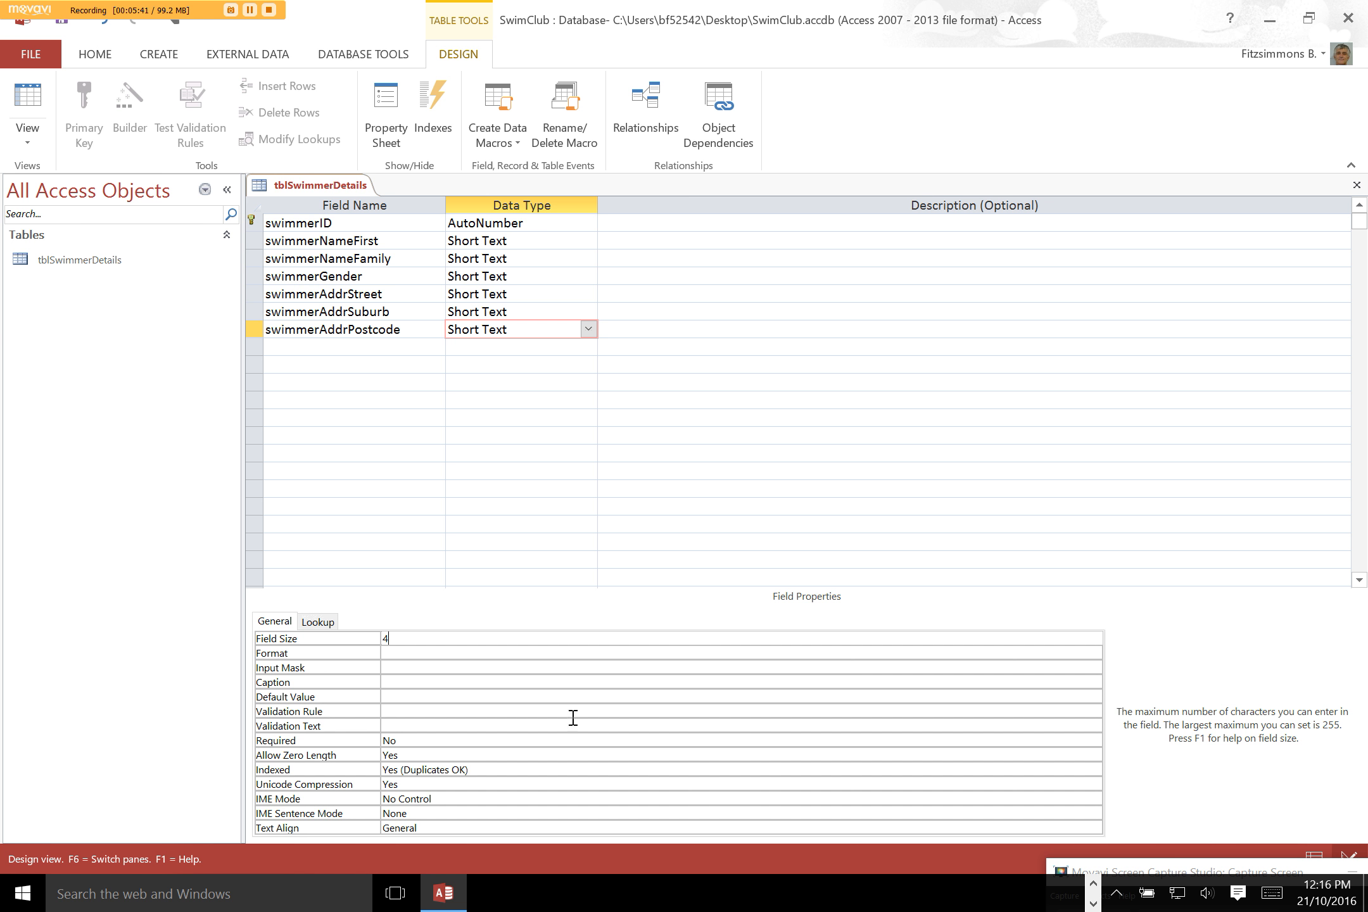
# Set Required to Yes for swimmerAddrPostcode.
pyautogui.click(591, 743)
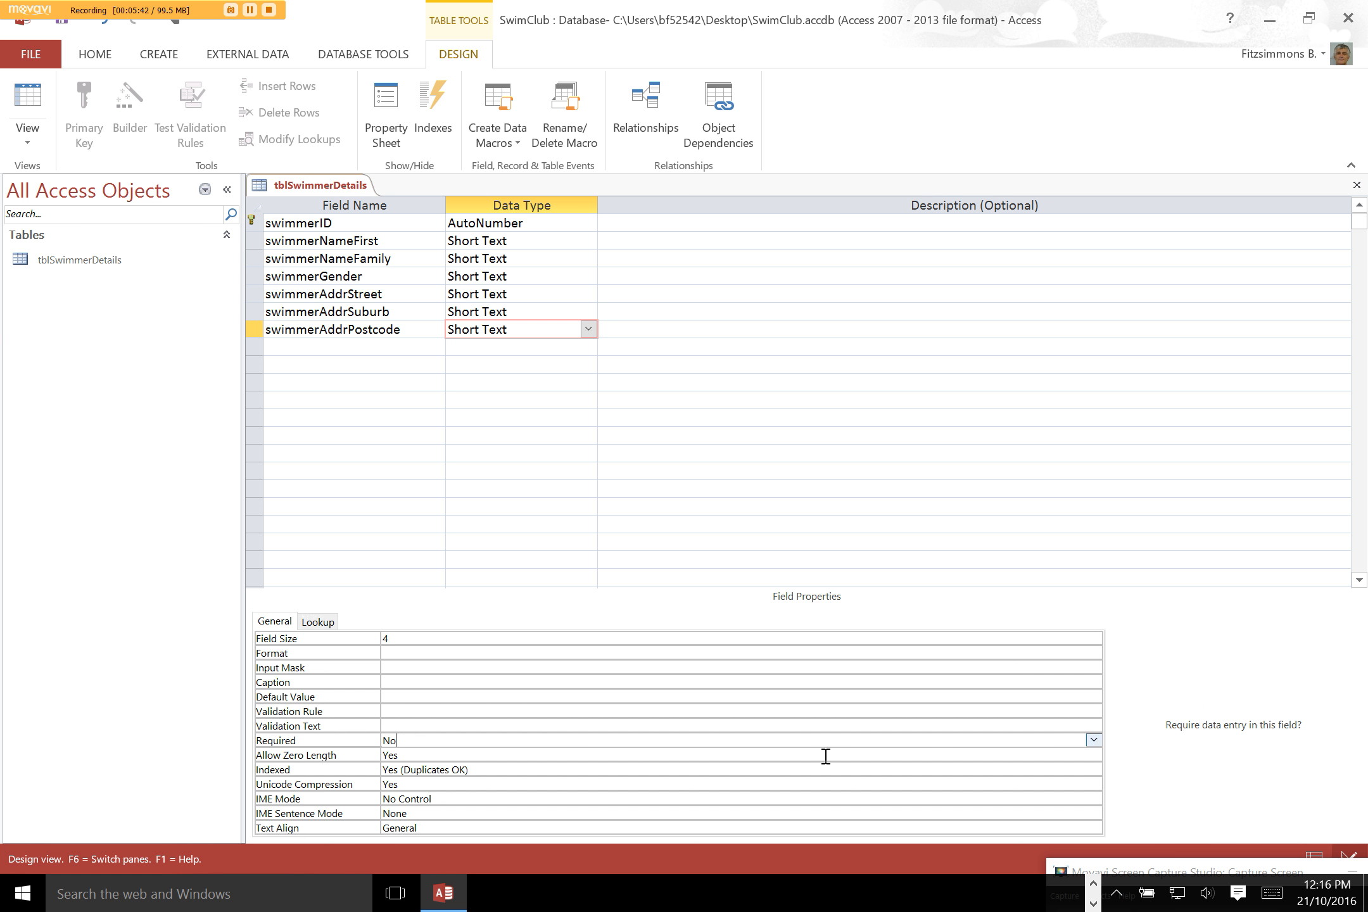
pyautogui.click(1094, 740)
pyautogui.click(1097, 755)
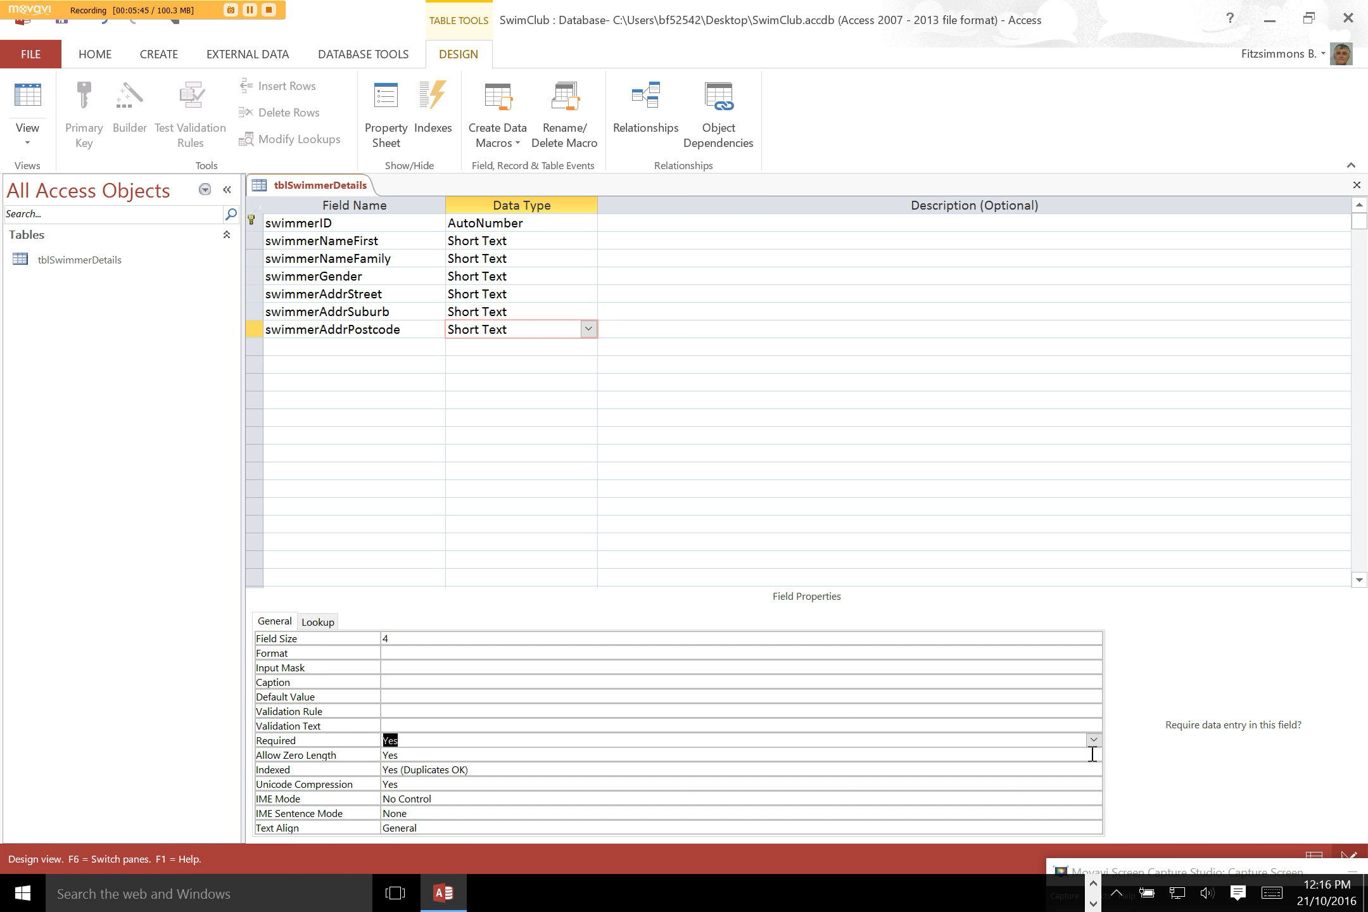
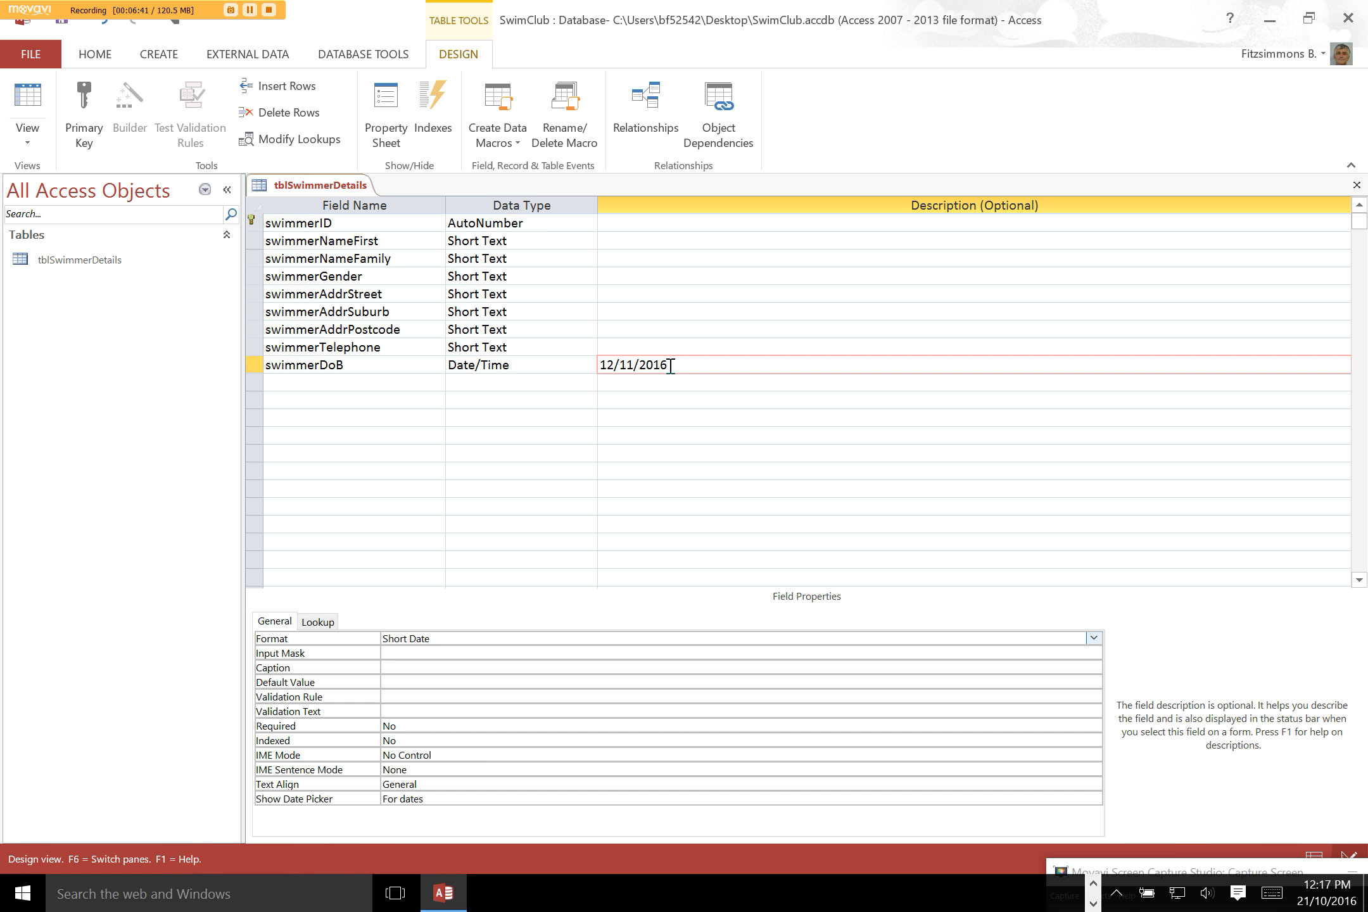
# Enter dd/mm/yyyy as the description of swimmerDoB and add a Number field named swimmerFeeAmount below it.
pyautogui.write('dd/mm/yyyy')
pyautogui.click(394, 385)
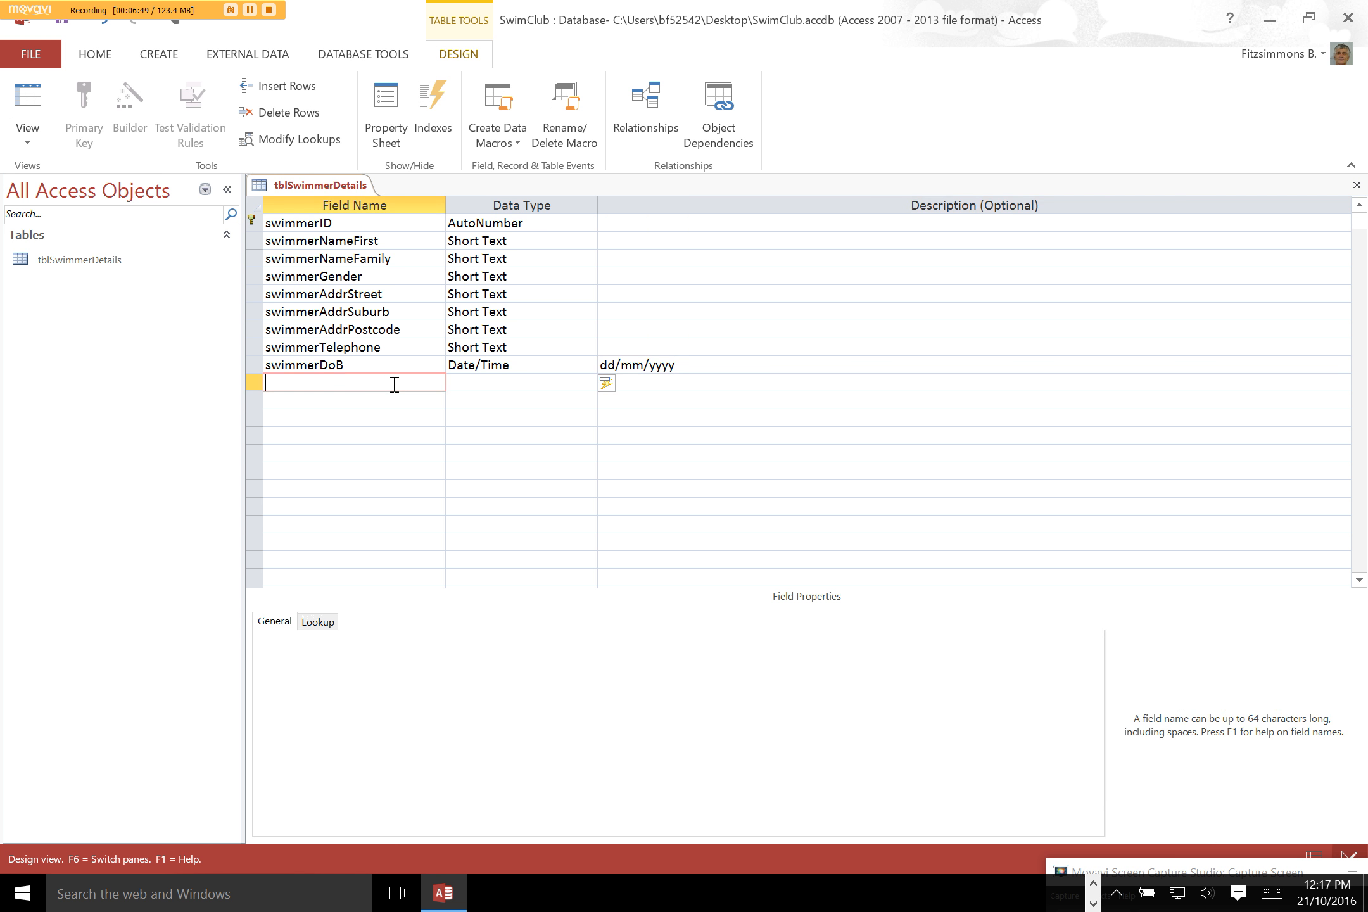
pyautogui.write('swimmerFeeAmount')
pyautogui.click(488, 387)
pyautogui.click(588, 383)
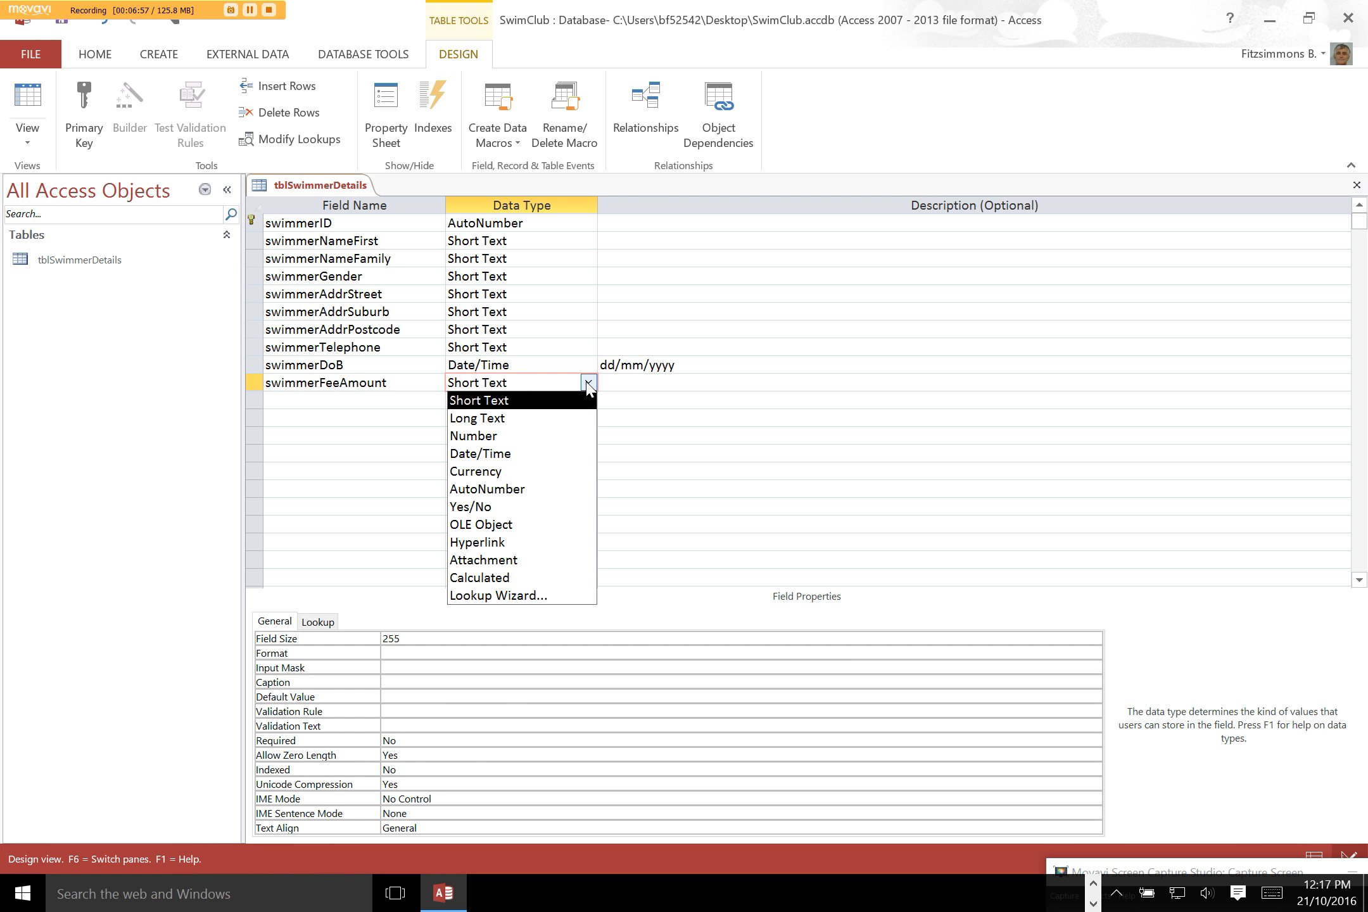
pyautogui.click(543, 435)
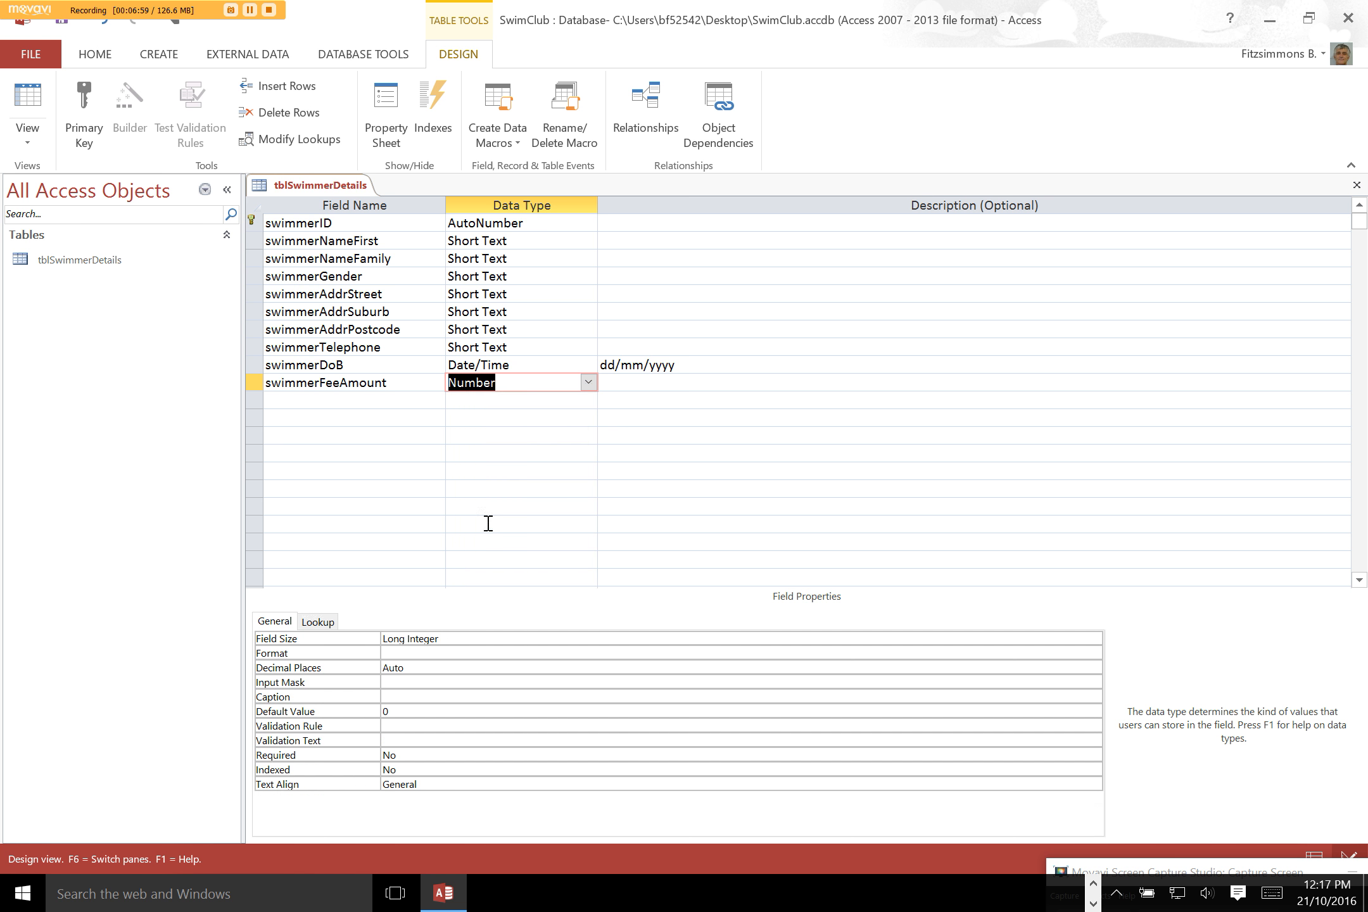
# For swimmerFeeAmount, set the field size to Integer and the decimal places to 0.
pyautogui.click(577, 642)
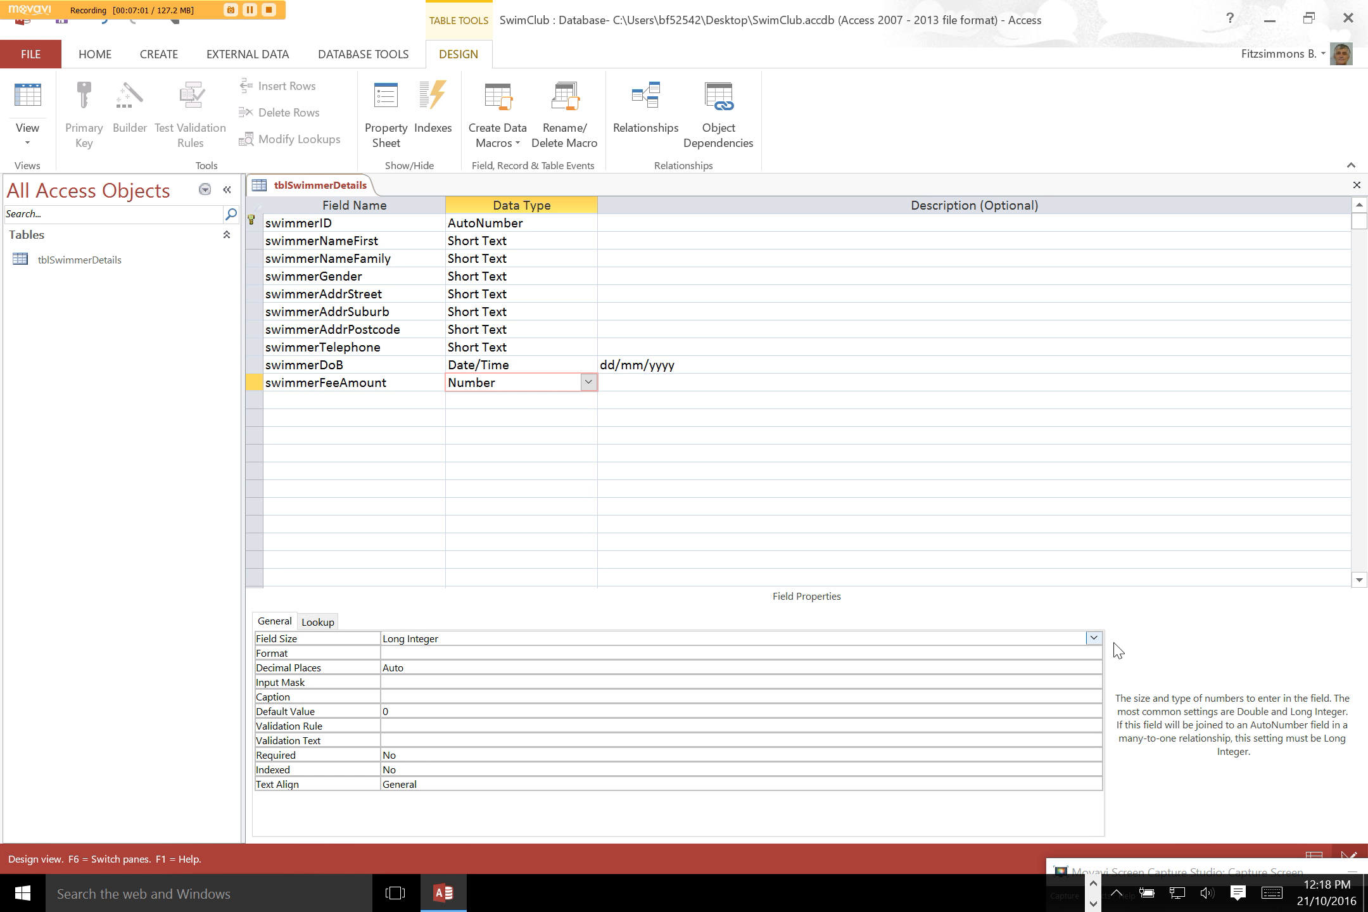
pyautogui.click(1094, 639)
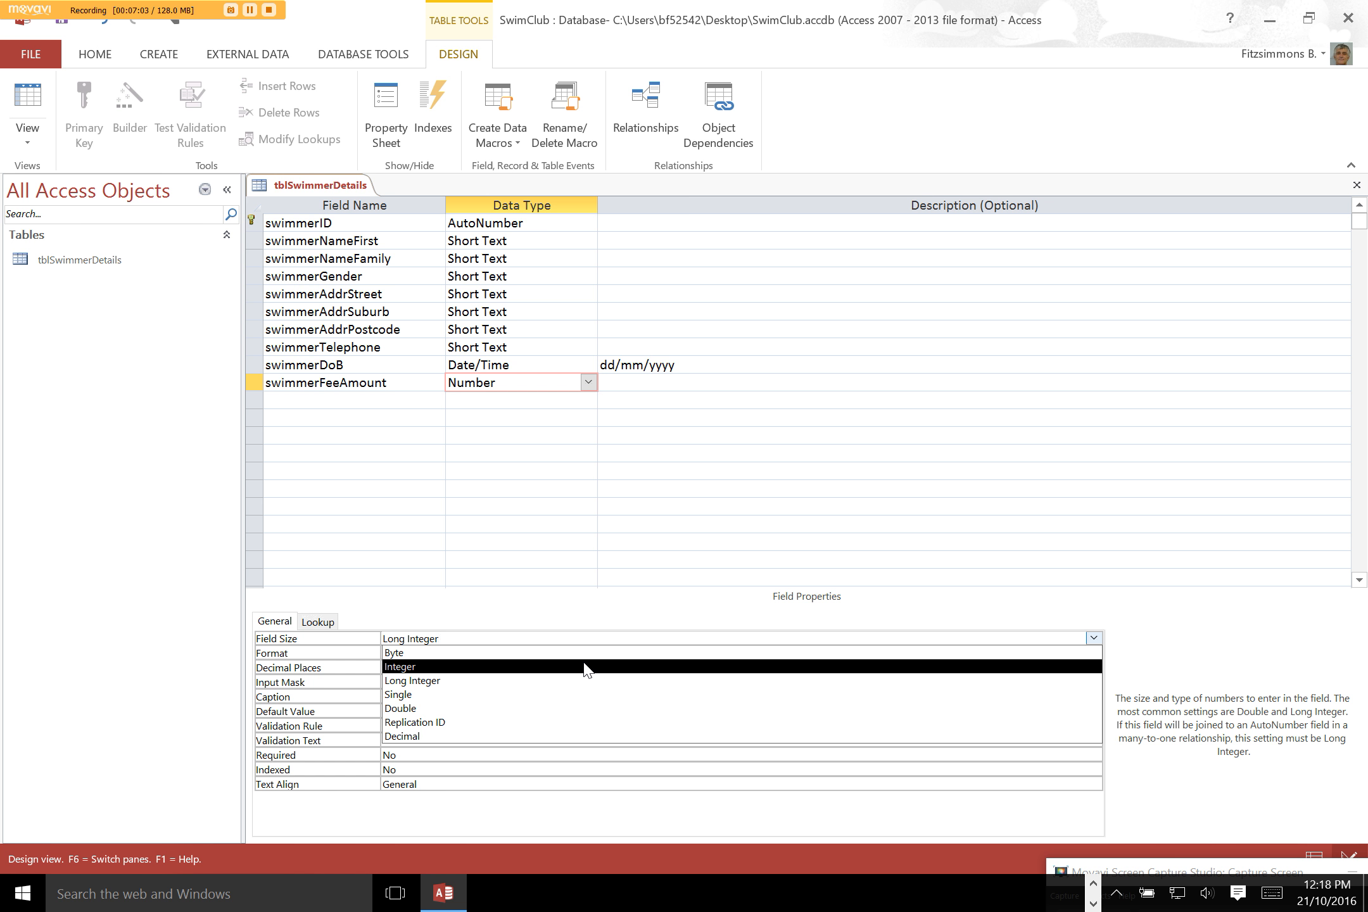
pyautogui.click(583, 666)
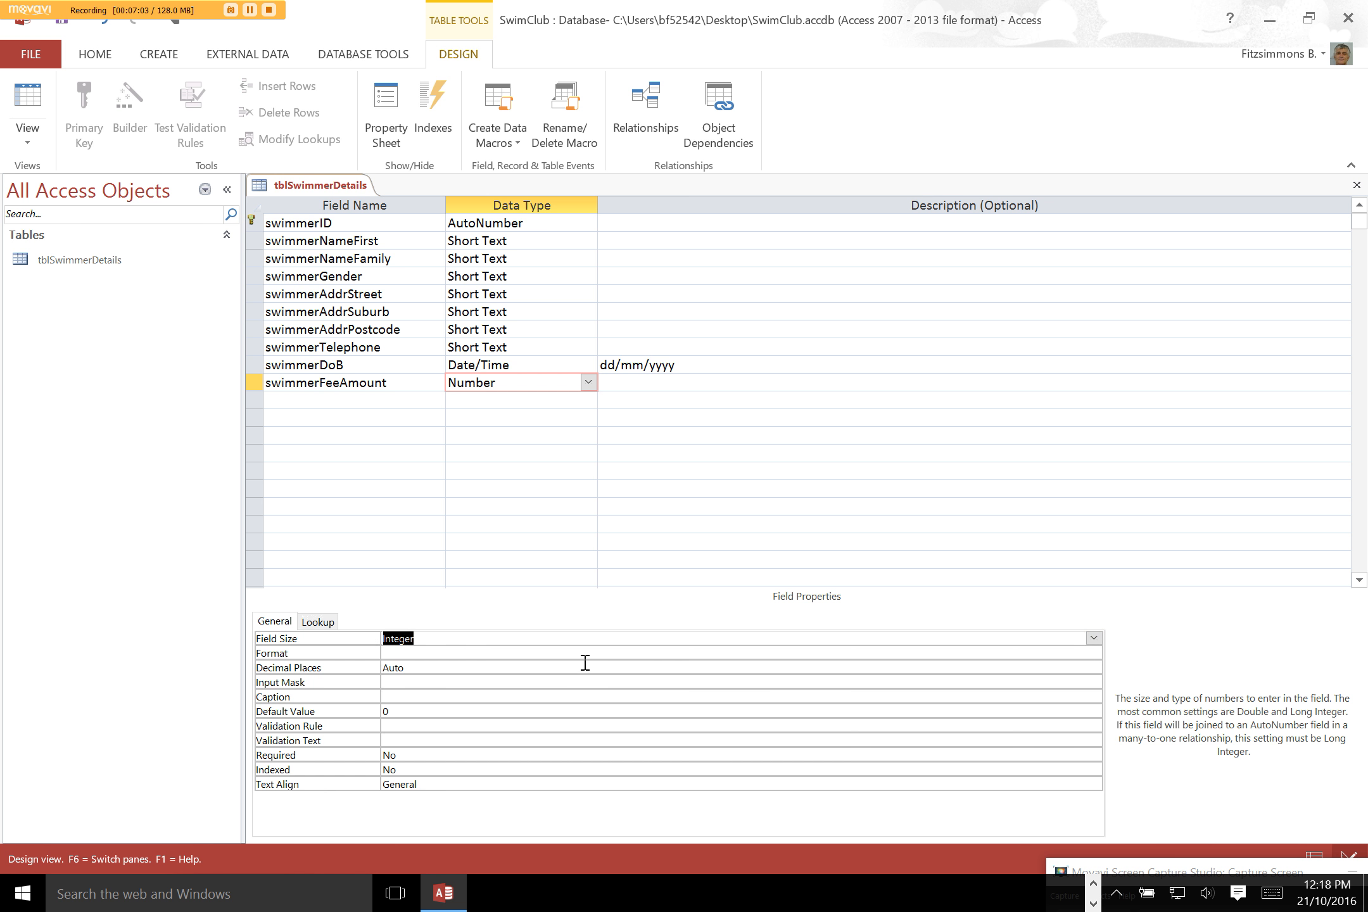
pyautogui.click(463, 667)
pyautogui.click(1094, 667)
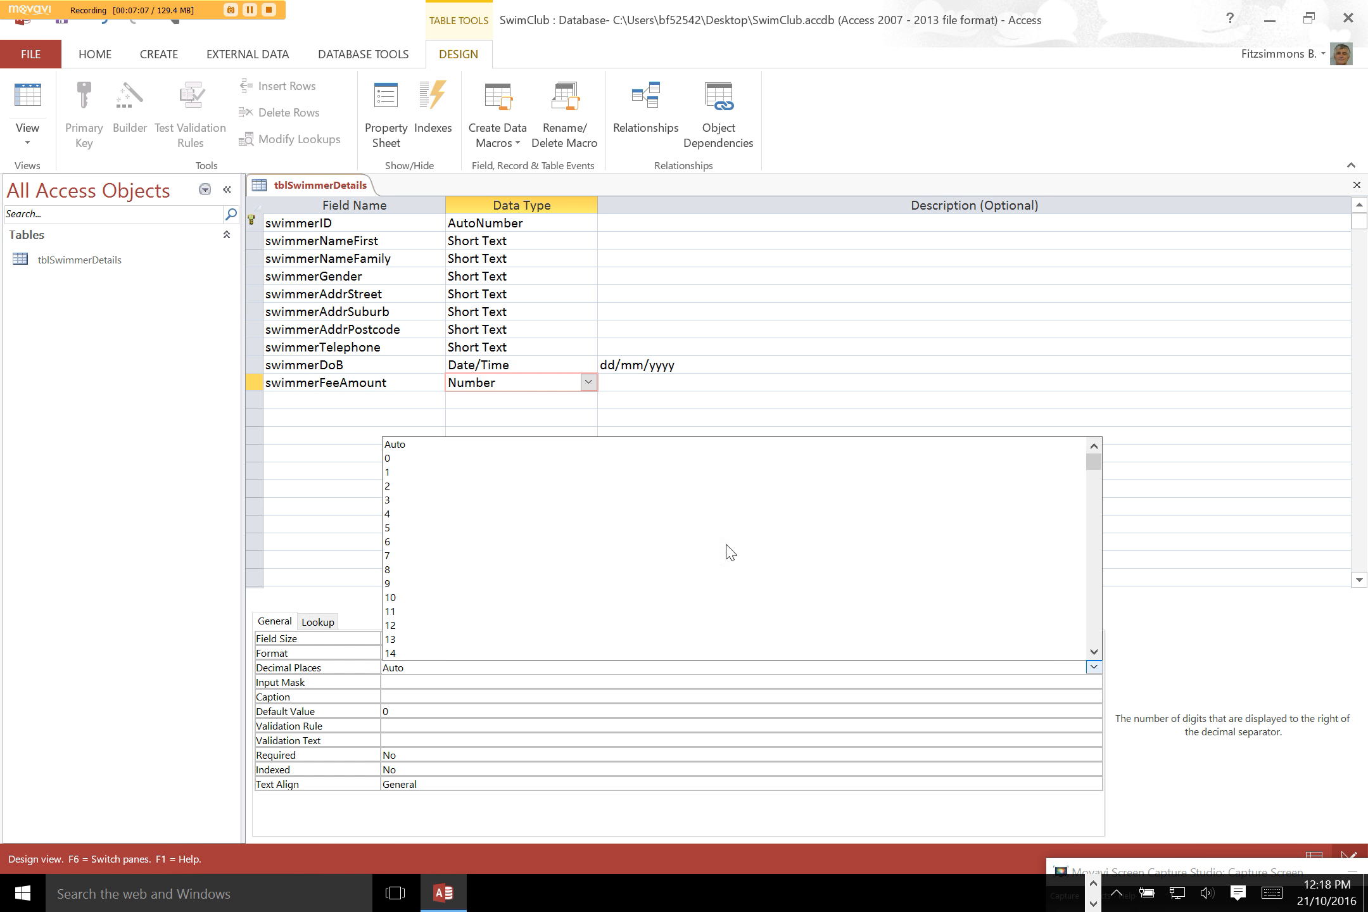
pyautogui.click(504, 457)
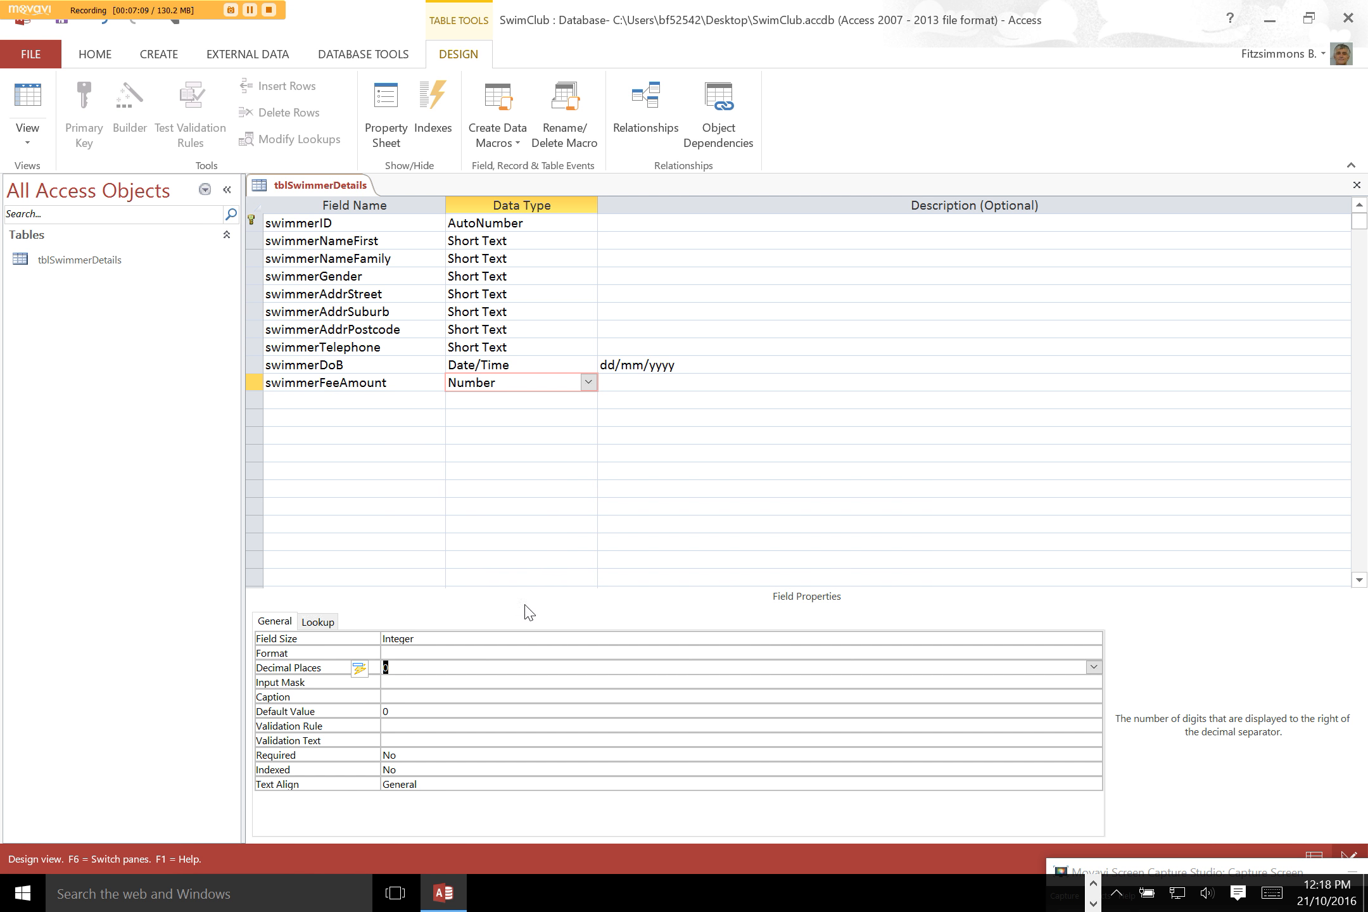
# Give swimmerFeeAmount a default value of 100 and set Required to Yes.
pyautogui.click(413, 712)
pyautogui.write('100')
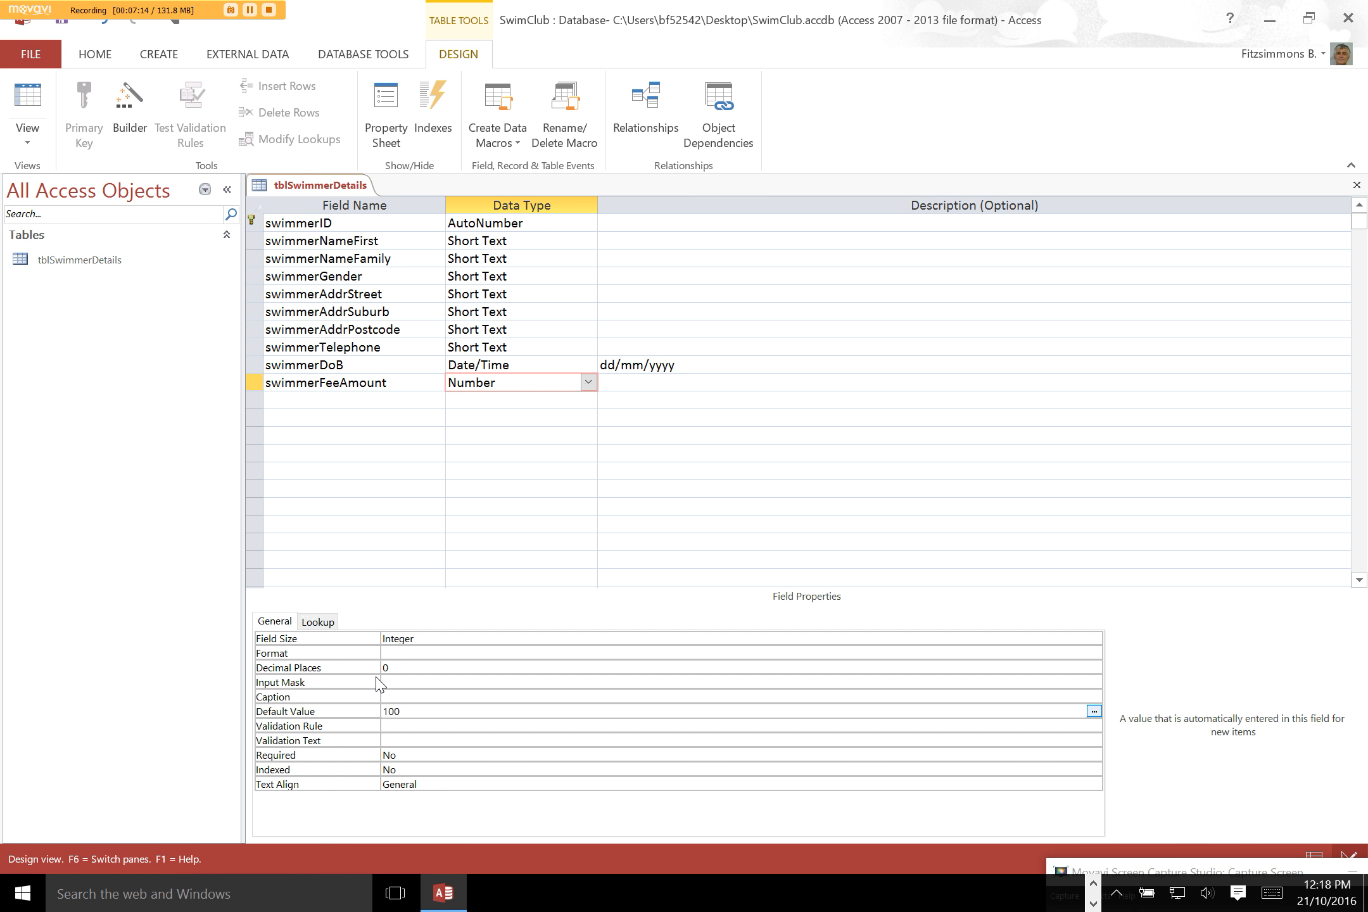
pyautogui.press('Return')
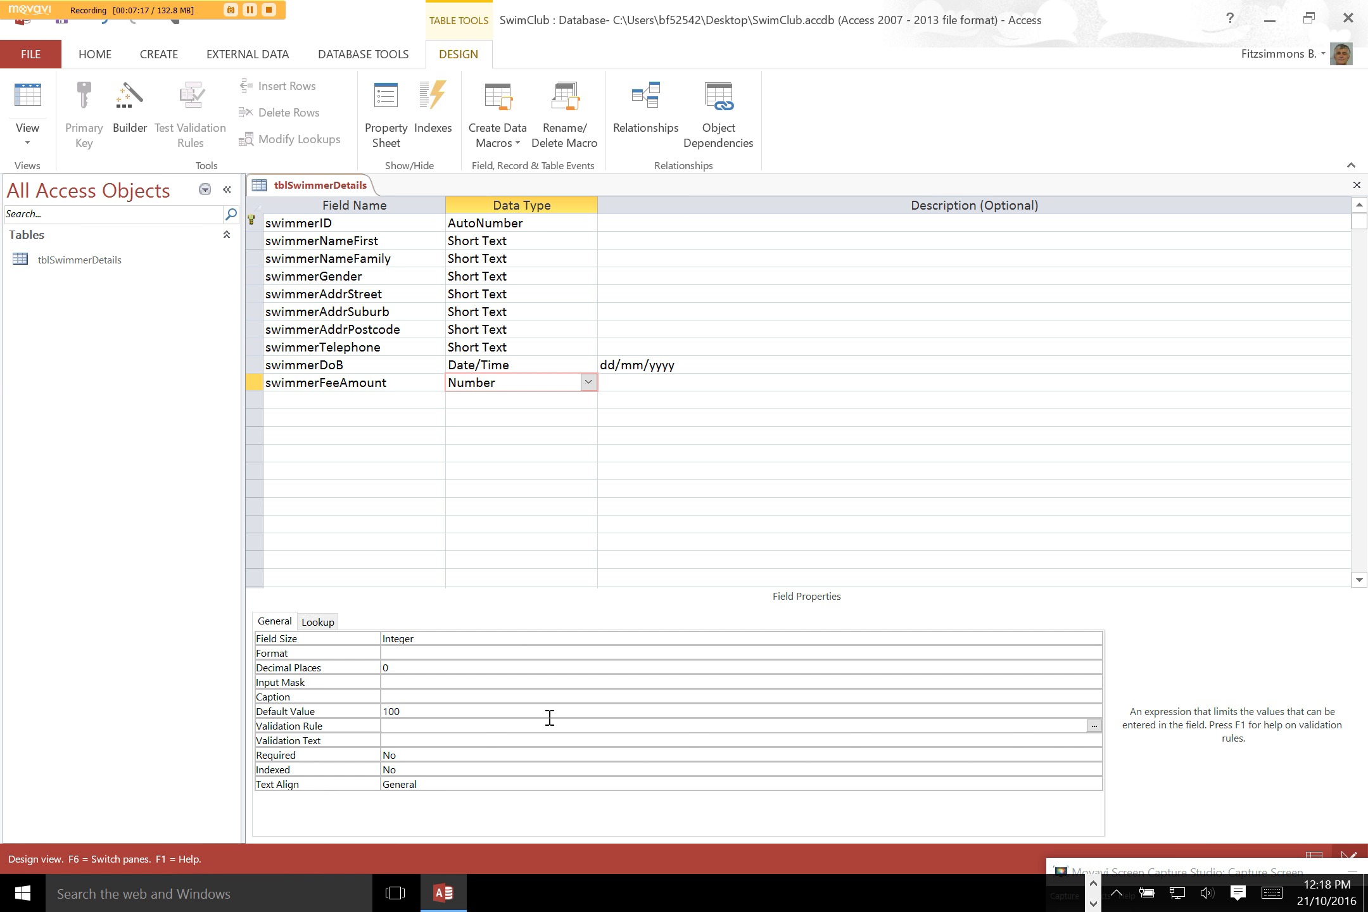
pyautogui.click(476, 754)
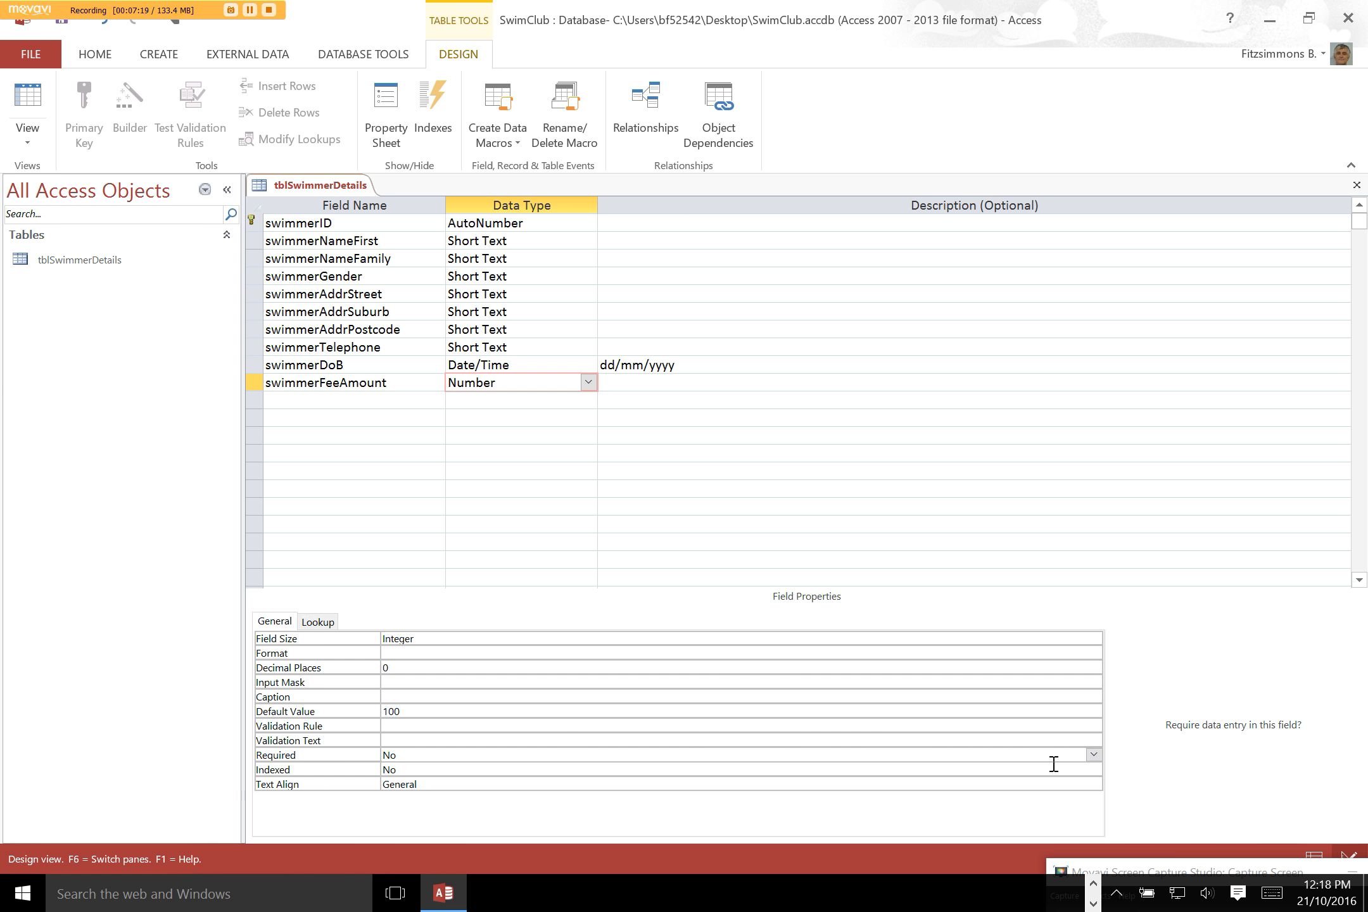
pyautogui.click(1094, 755)
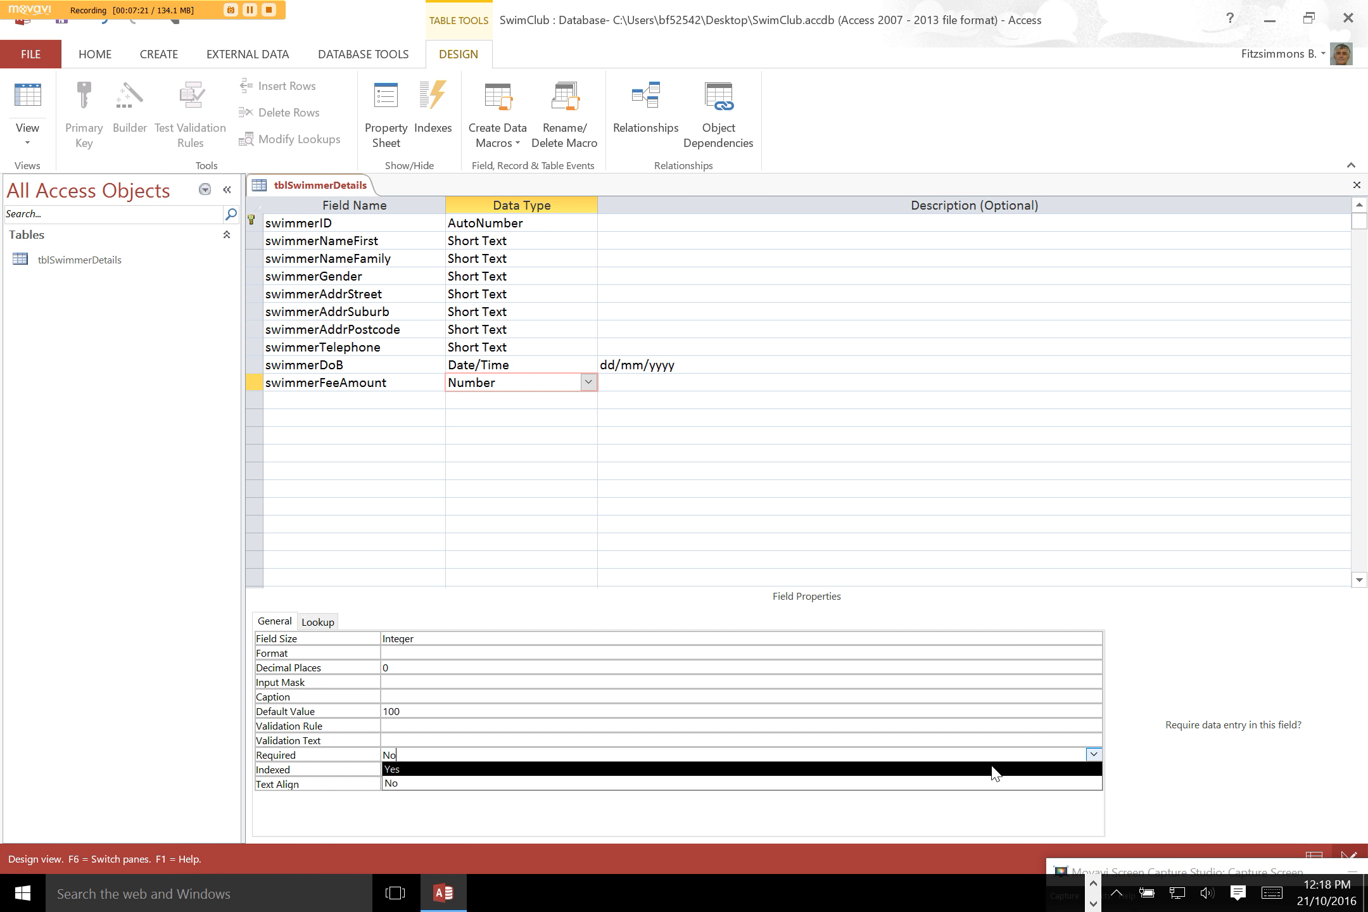
pyautogui.click(993, 770)
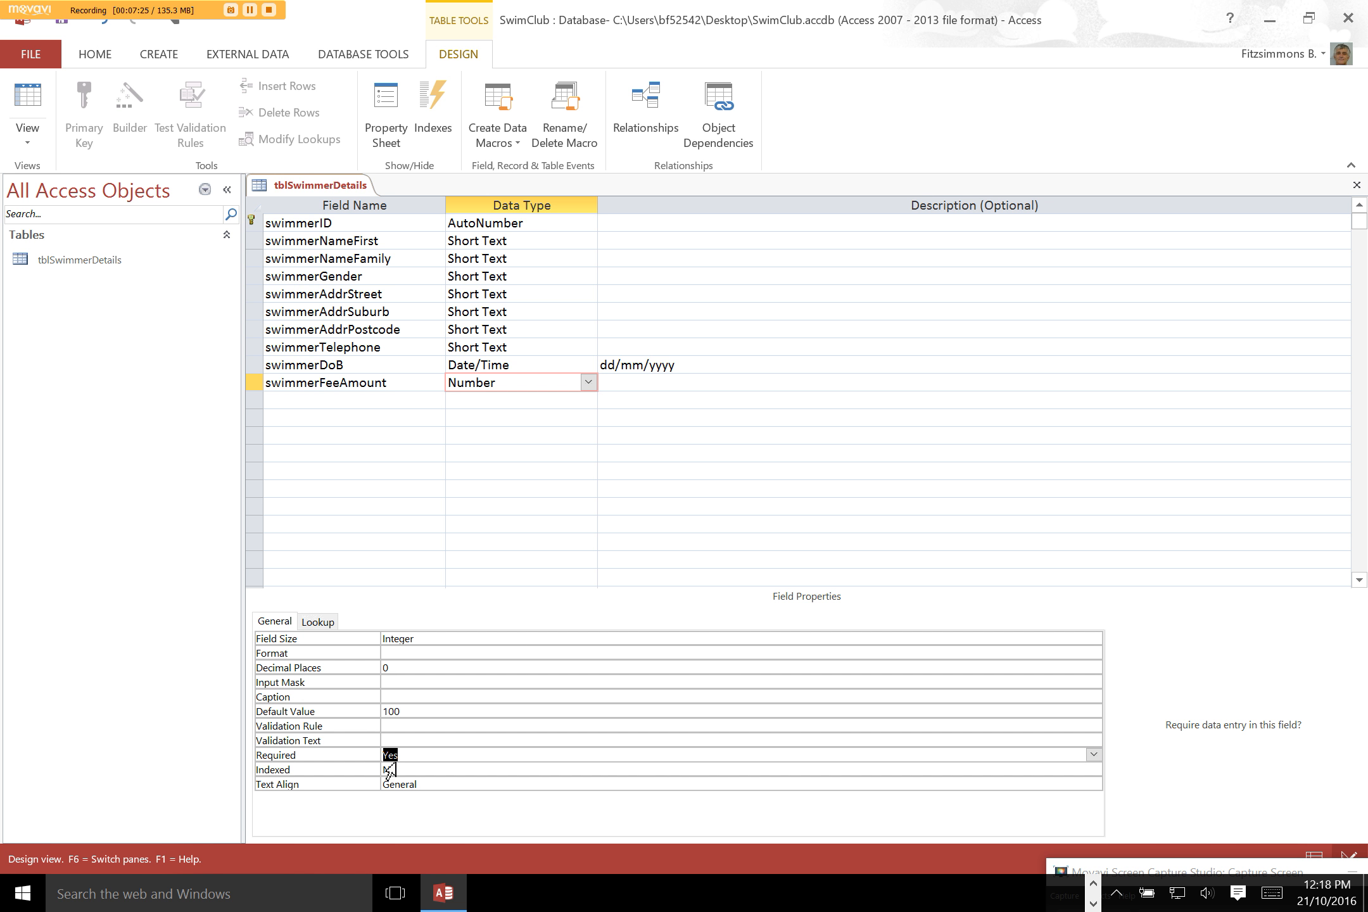
# Add a Yes/No field named swimmerFeePaid below swimmerFeeAmount.
pyautogui.click(304, 400)
pyautogui.write('swimmerFeePaid')
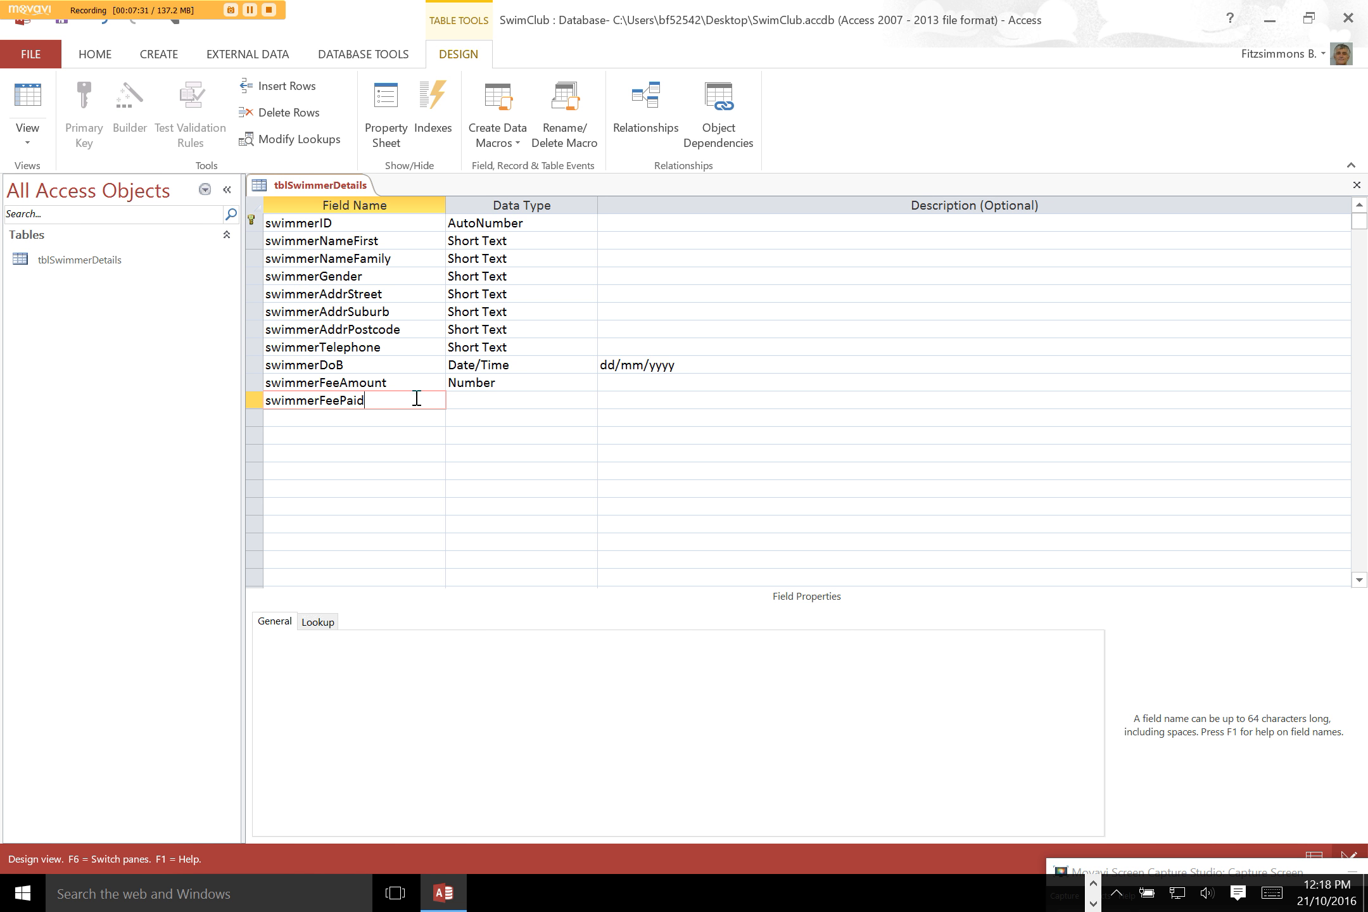
pyautogui.click(480, 400)
pyautogui.click(588, 400)
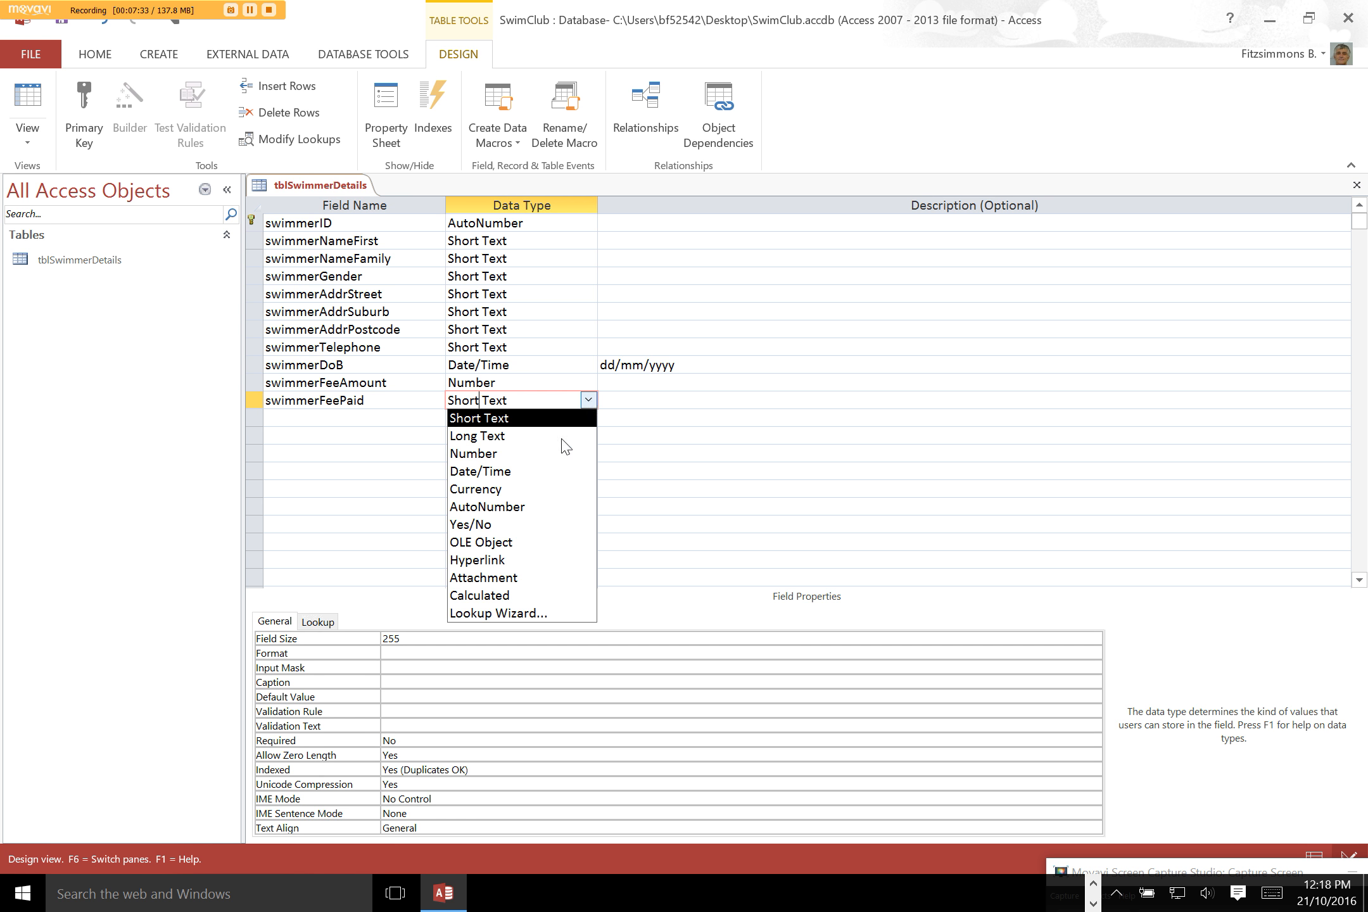
pyautogui.click(527, 524)
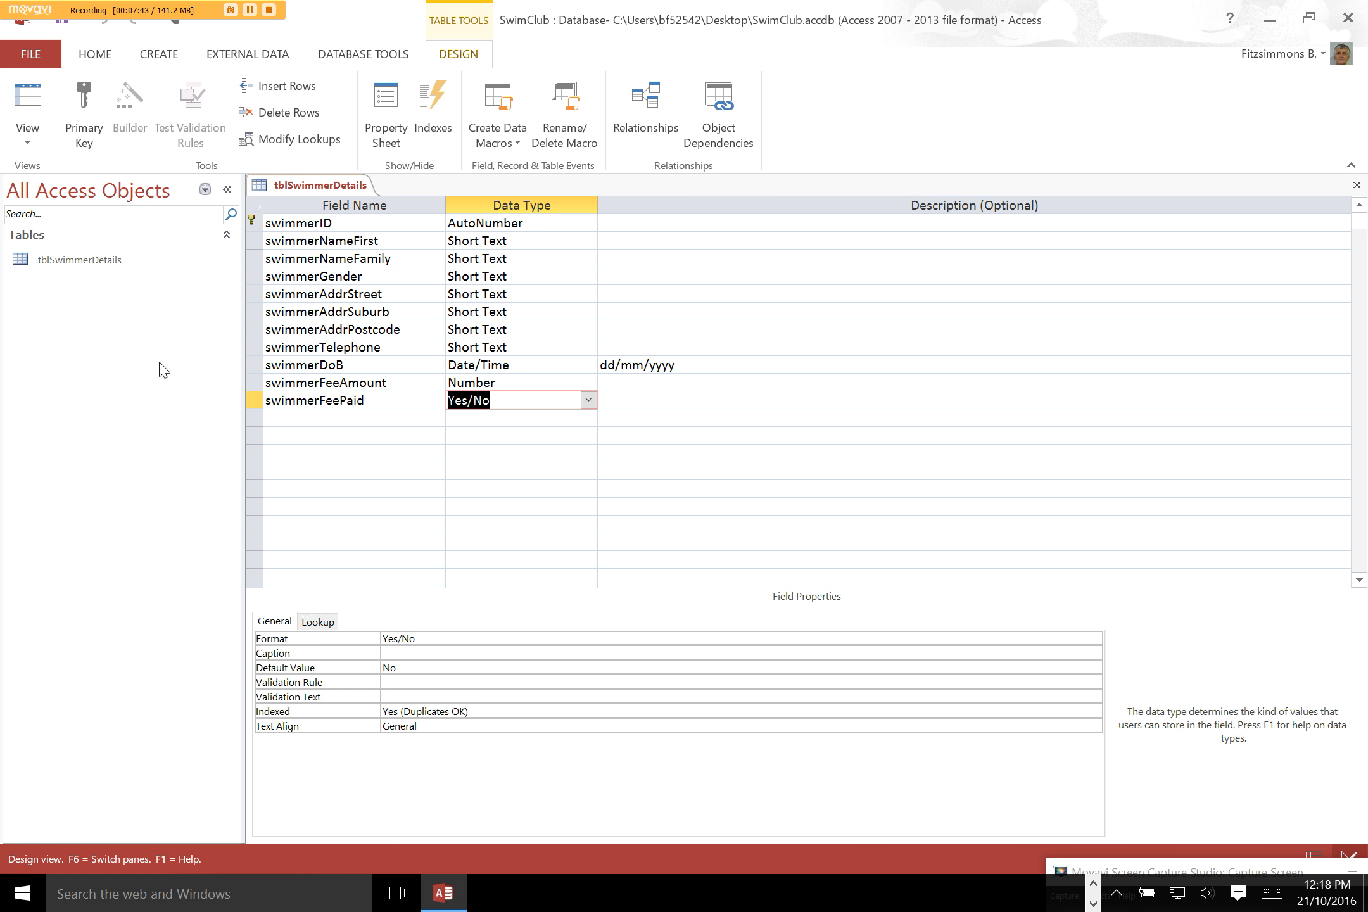
# Switch tblSwimmerDetails to Datasheet View and select the swimmerNameFirst cell of the new record.
pyautogui.click(48, 143)
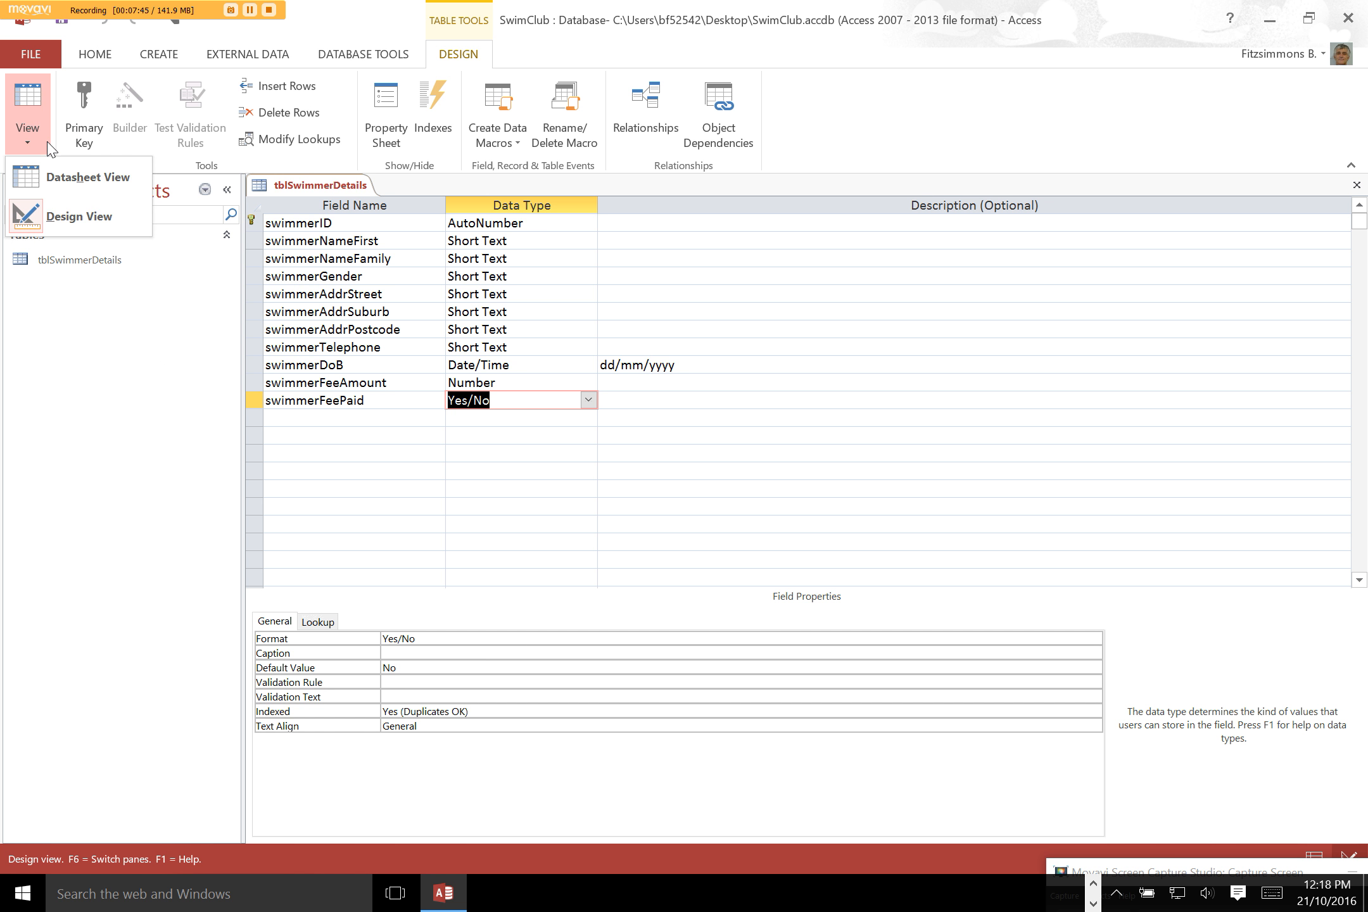
pyautogui.click(46, 180)
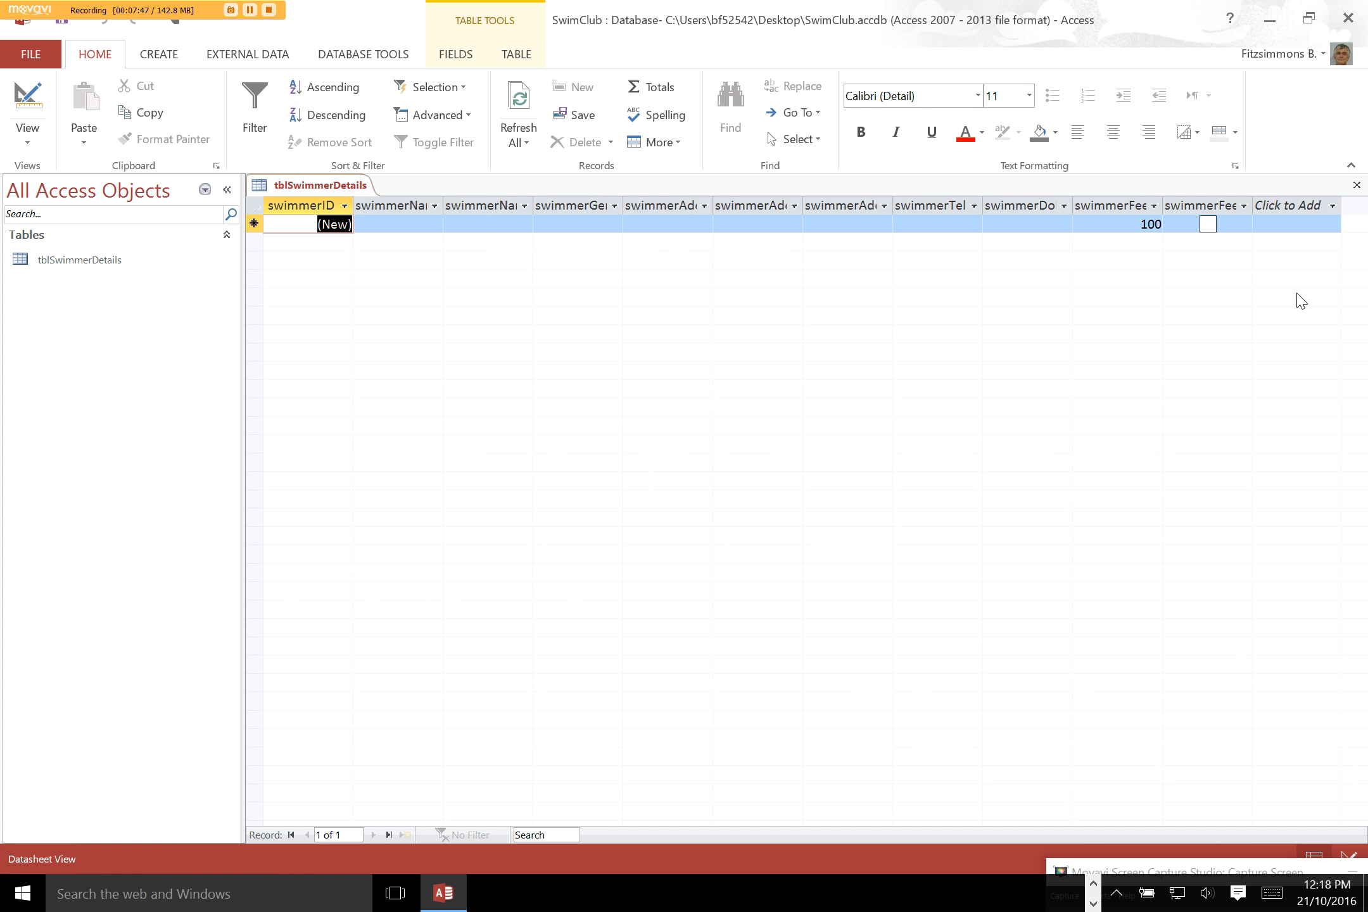
pyautogui.click(388, 226)
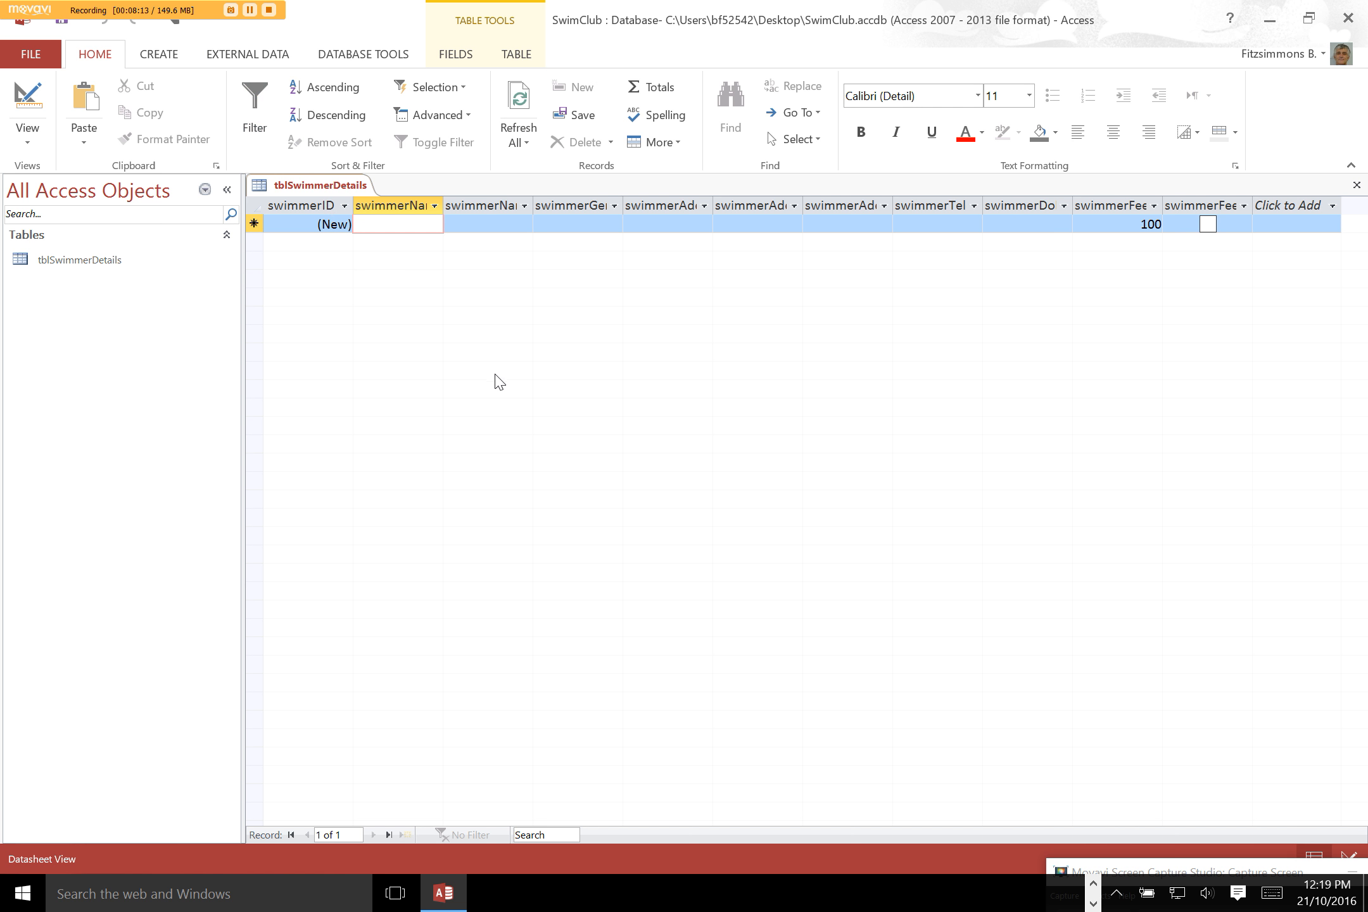
# Start an Excel import and choose o2F8pE-JrlMJCLJKwRNLI1dataOct-20-2016.xls from the Desktop as the source file.
pyautogui.click(256, 57)
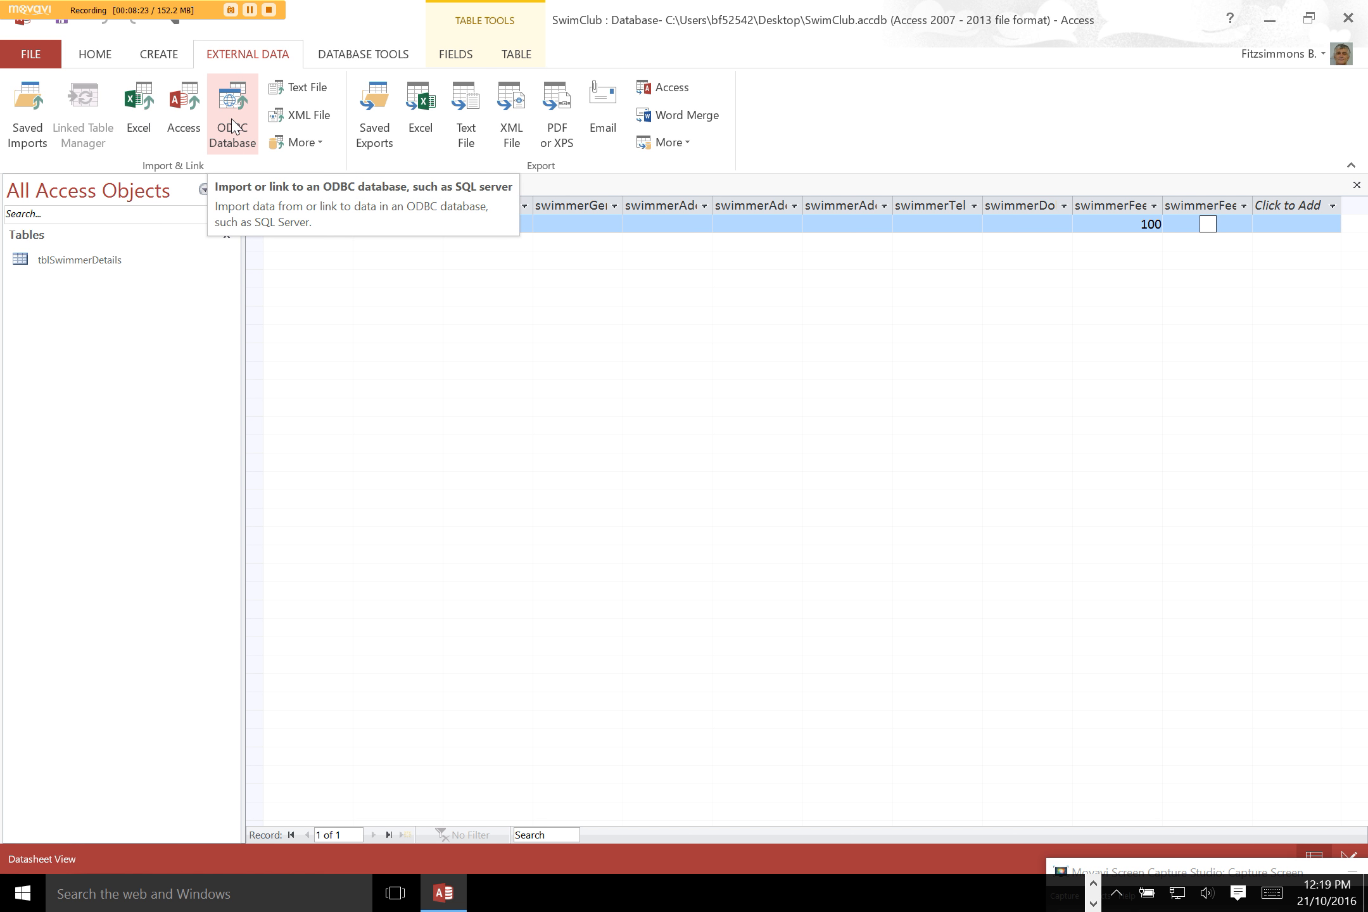
pyautogui.click(152, 117)
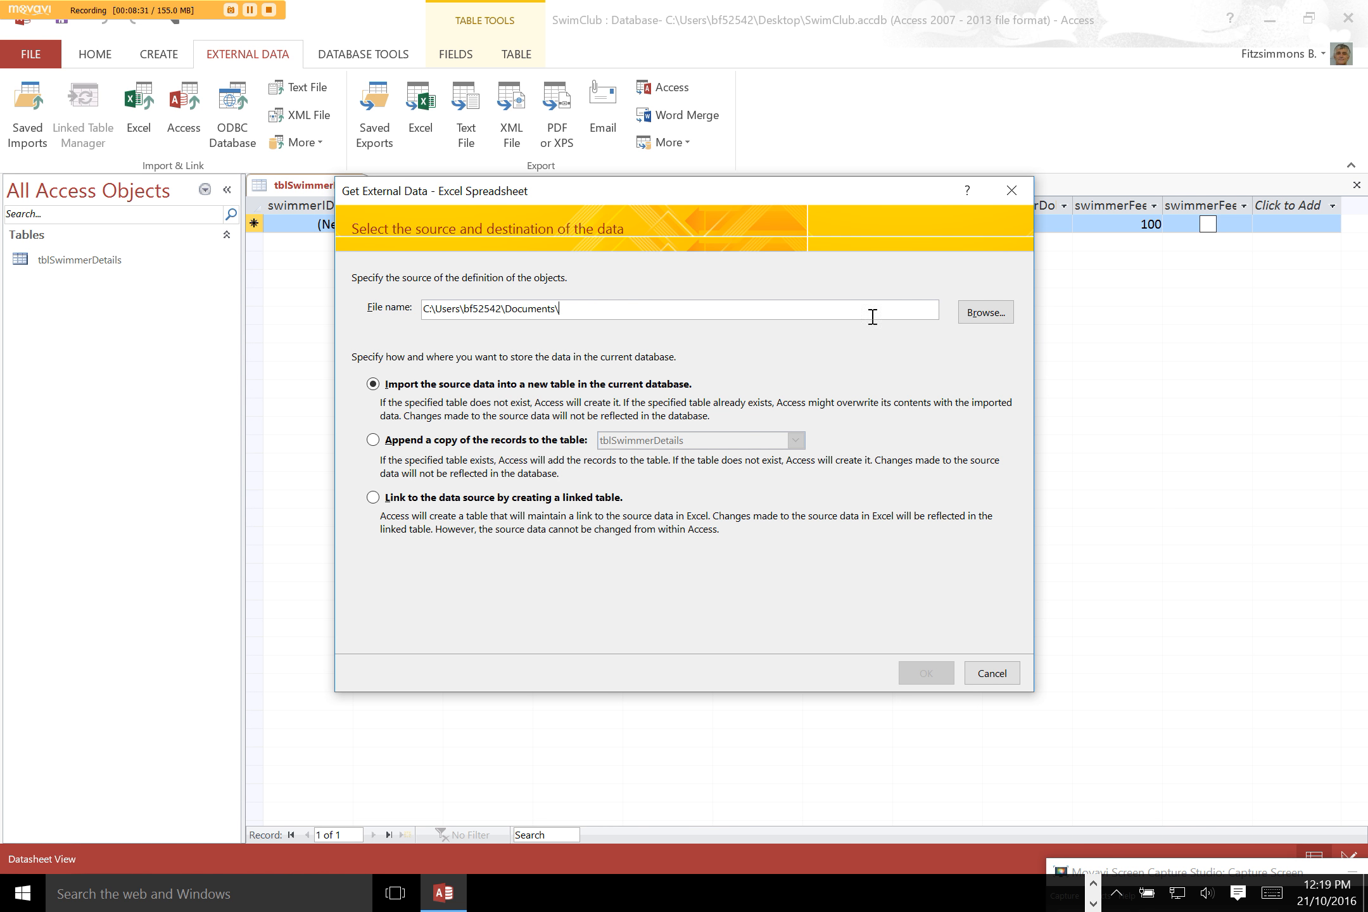
pyautogui.click(1000, 322)
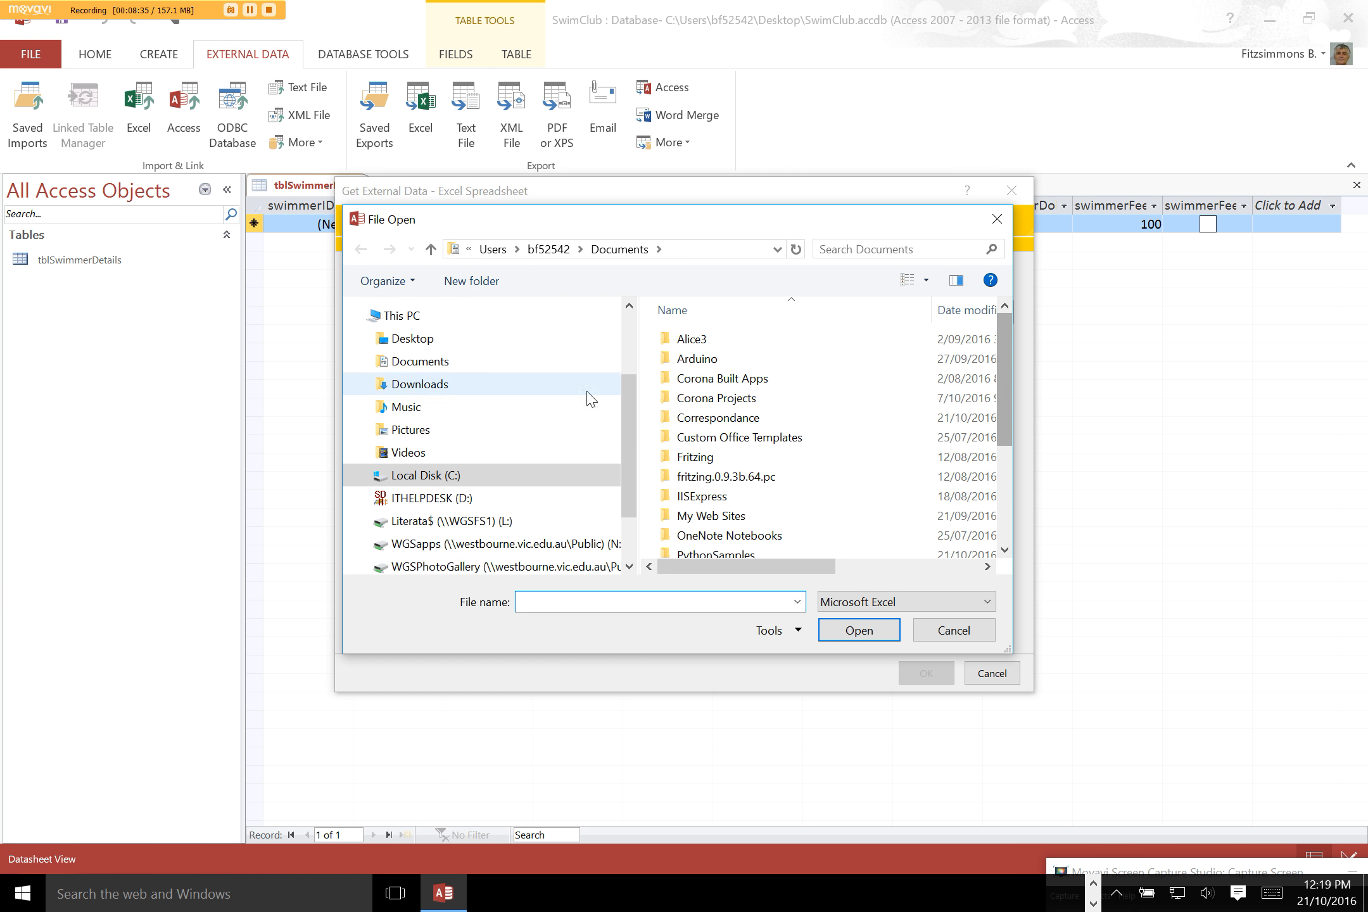
pyautogui.click(411, 338)
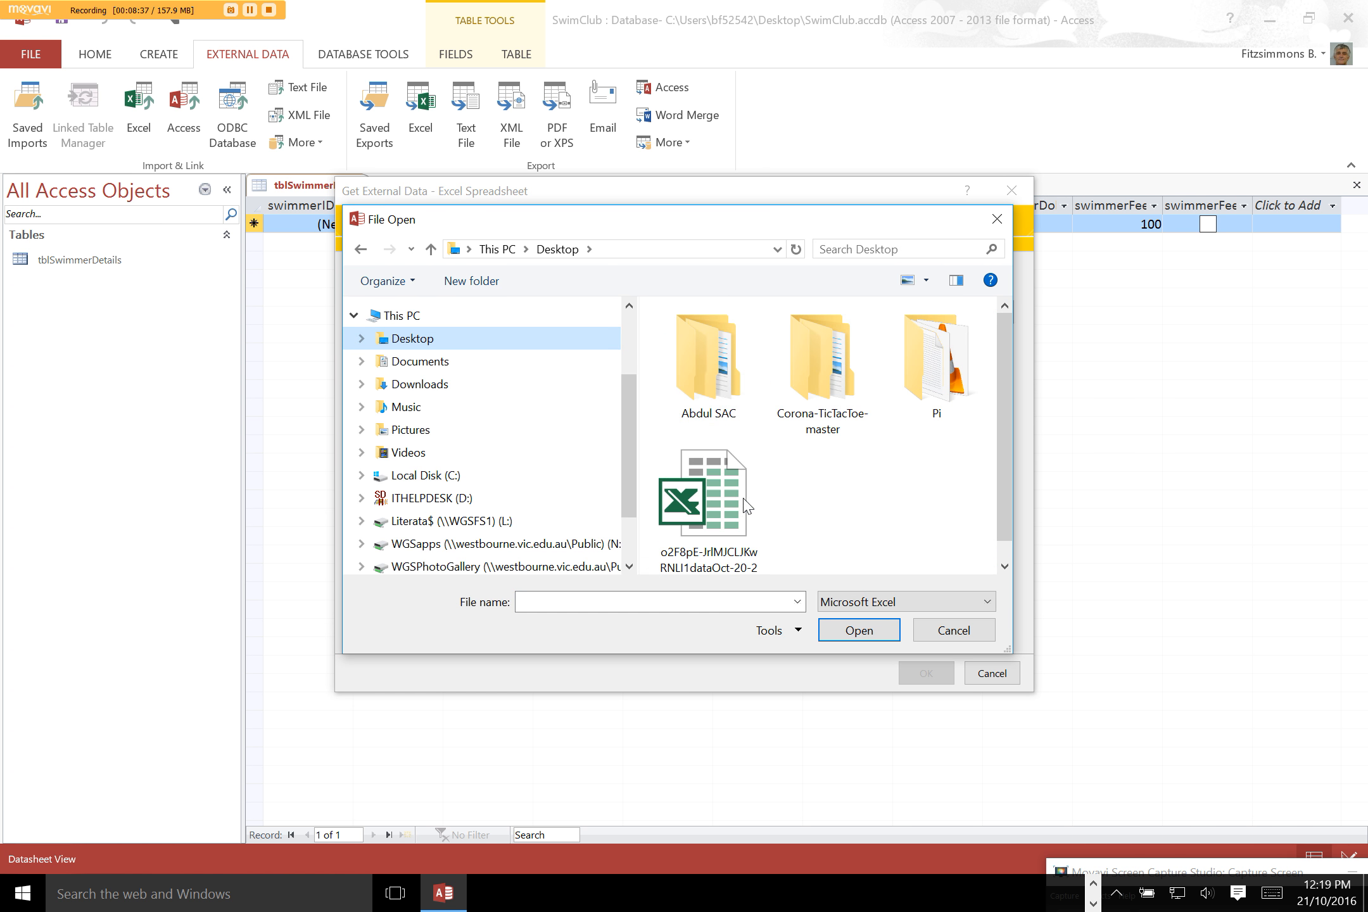
pyautogui.scroll(-1, 1001, 452)
pyautogui.click(692, 488)
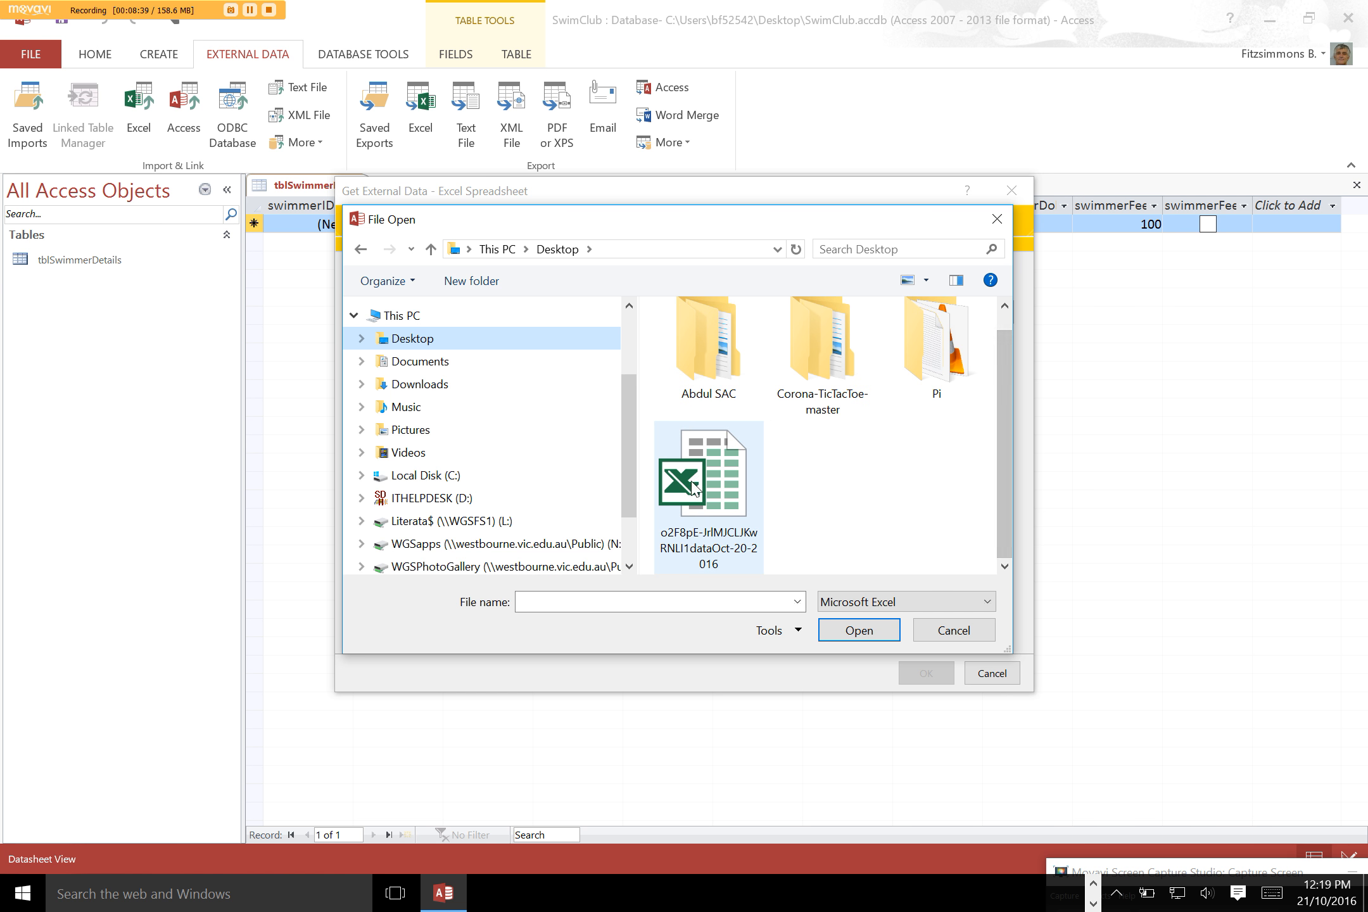
pyautogui.doubleClick(714, 510)
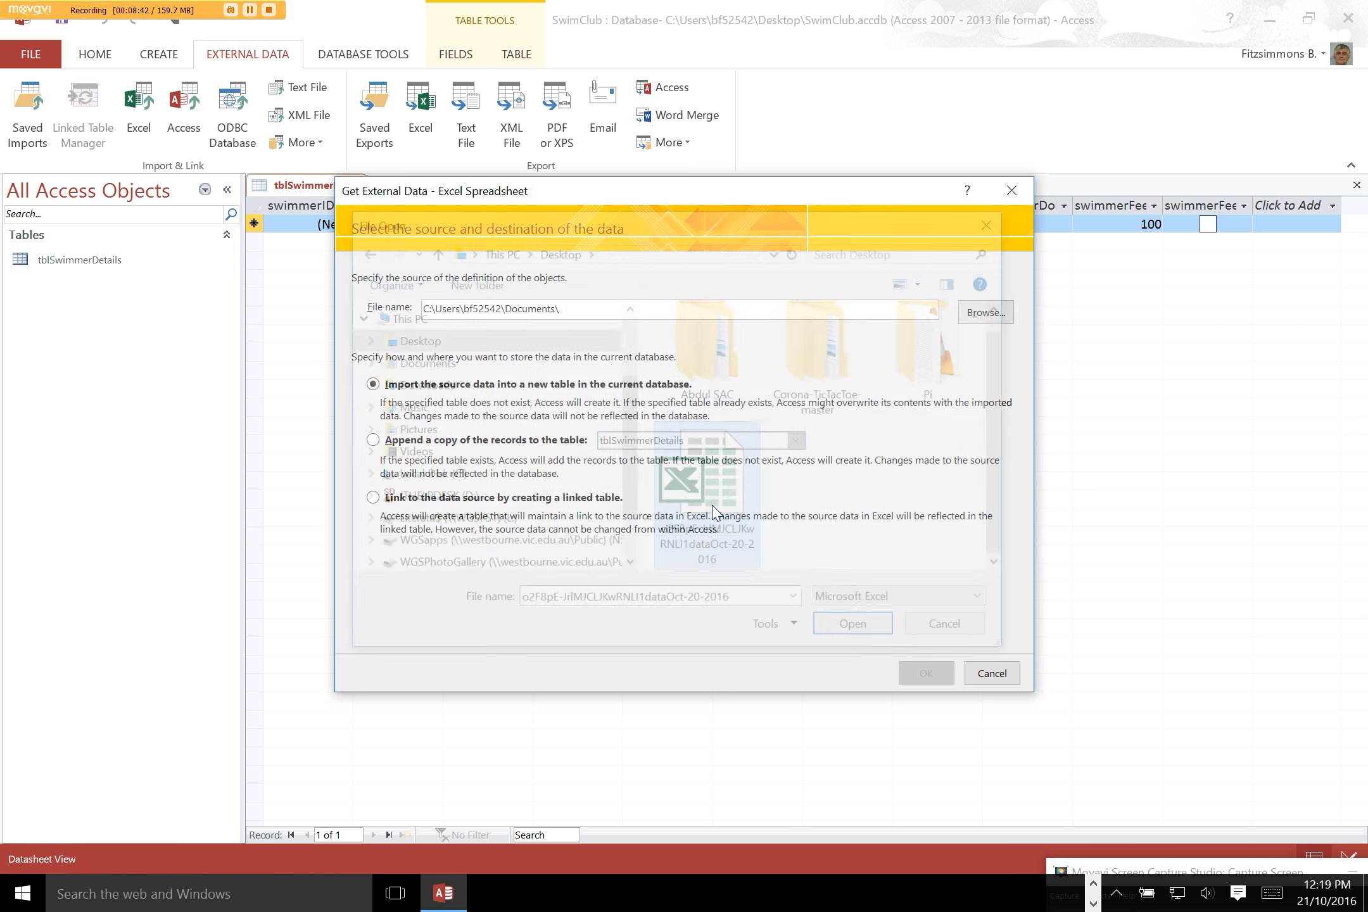
# Choose to append the records to tblSwimmerDetails, saving and closing the open table to proceed.
pyautogui.click(375, 442)
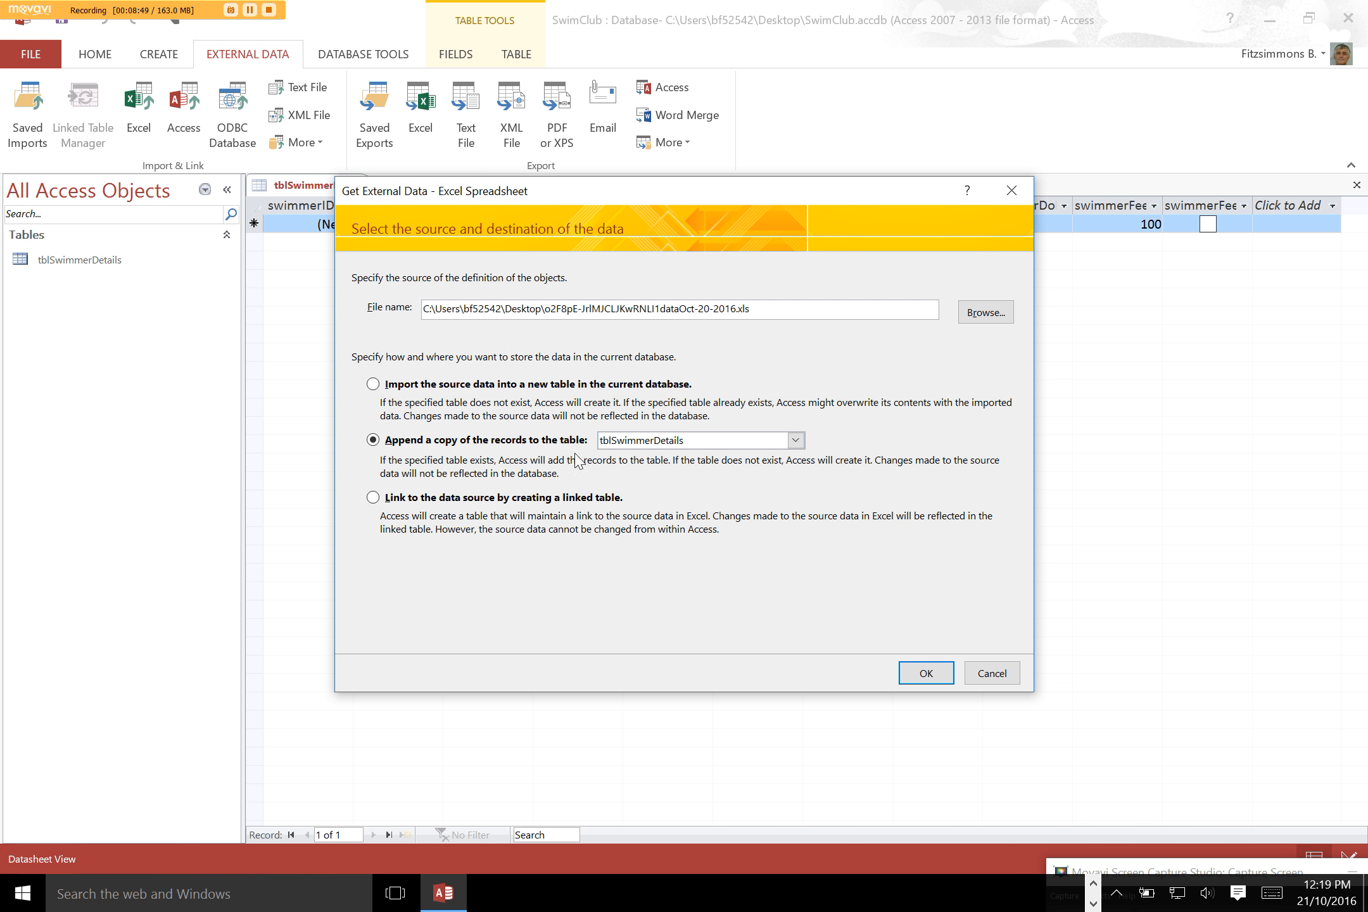
pyautogui.click(926, 676)
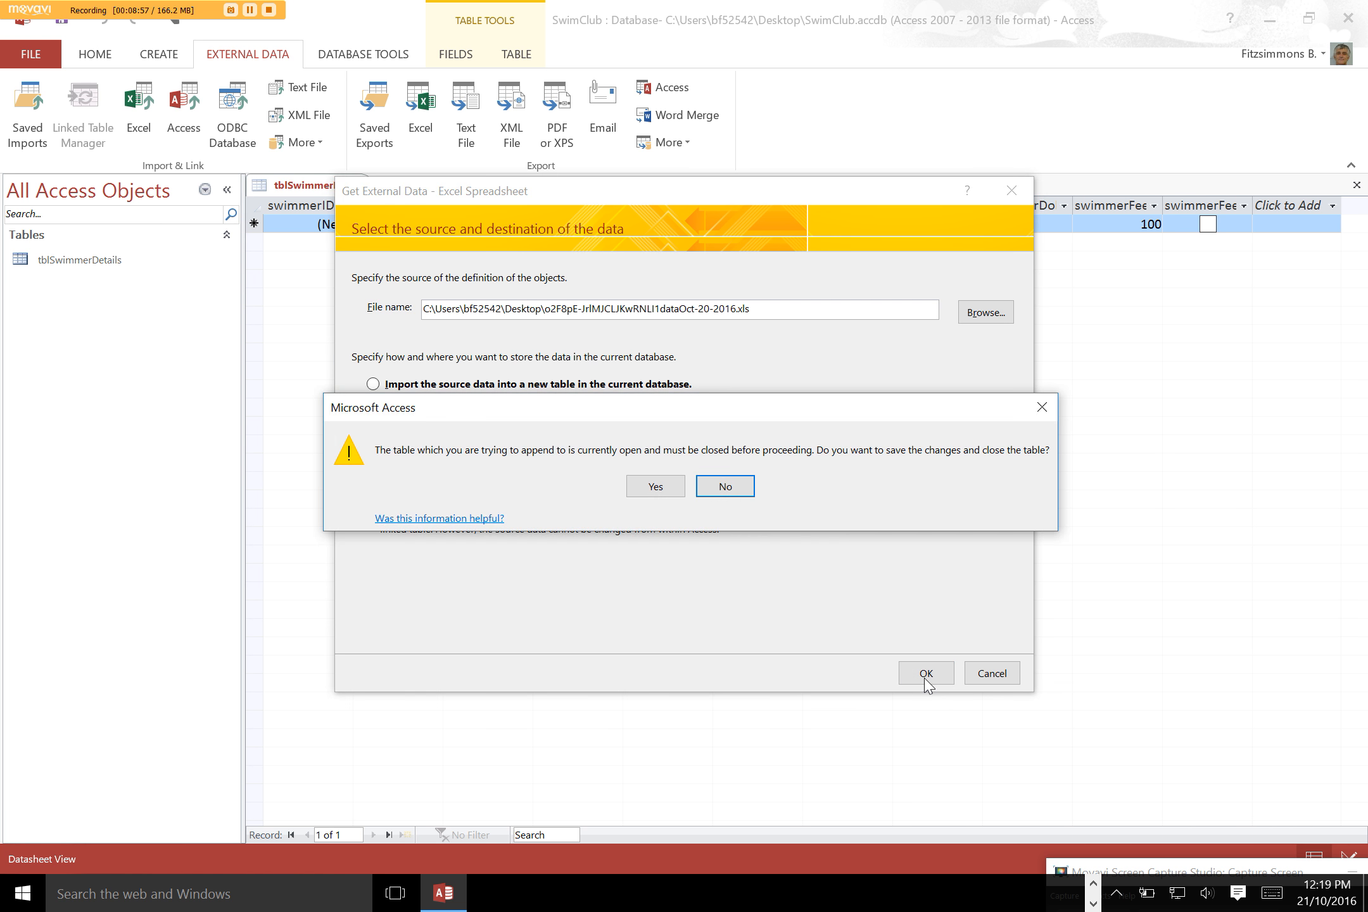
pyautogui.click(655, 486)
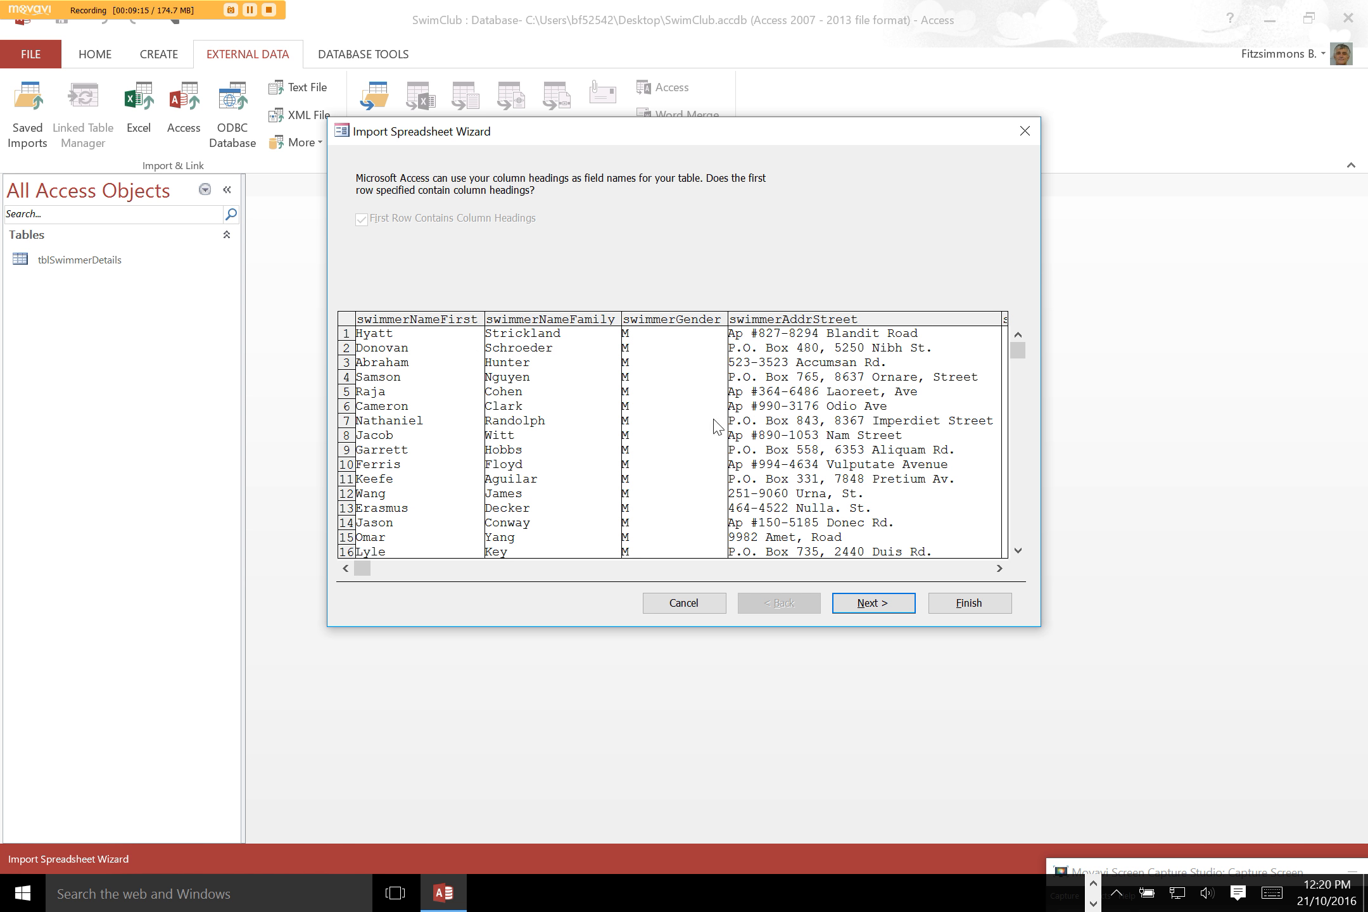
# Finish the import into tblSwimmerDetails without saving the import steps, and open the table to review its records.
pyautogui.click(861, 605)
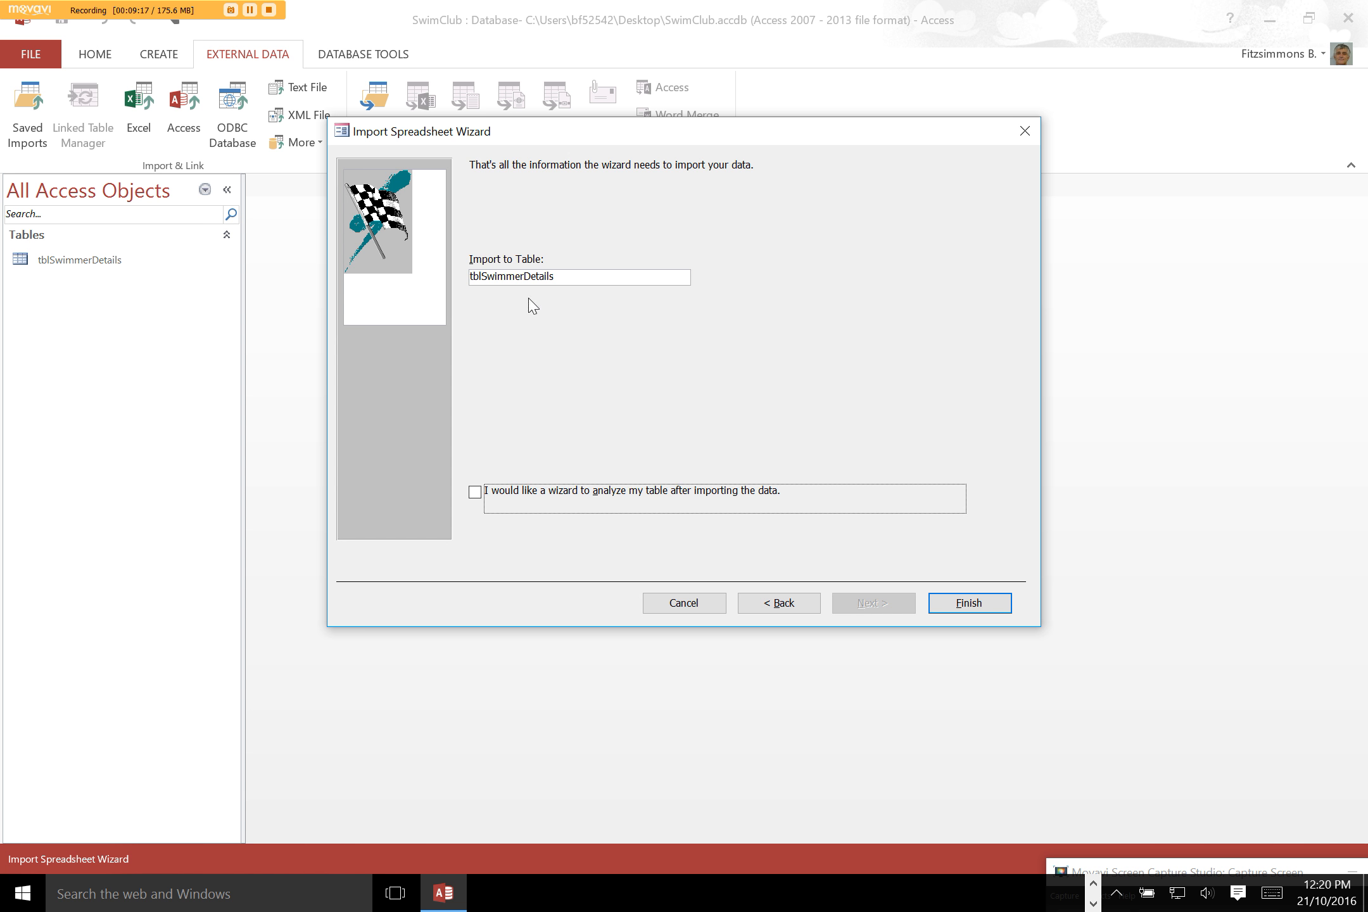
pyautogui.click(955, 602)
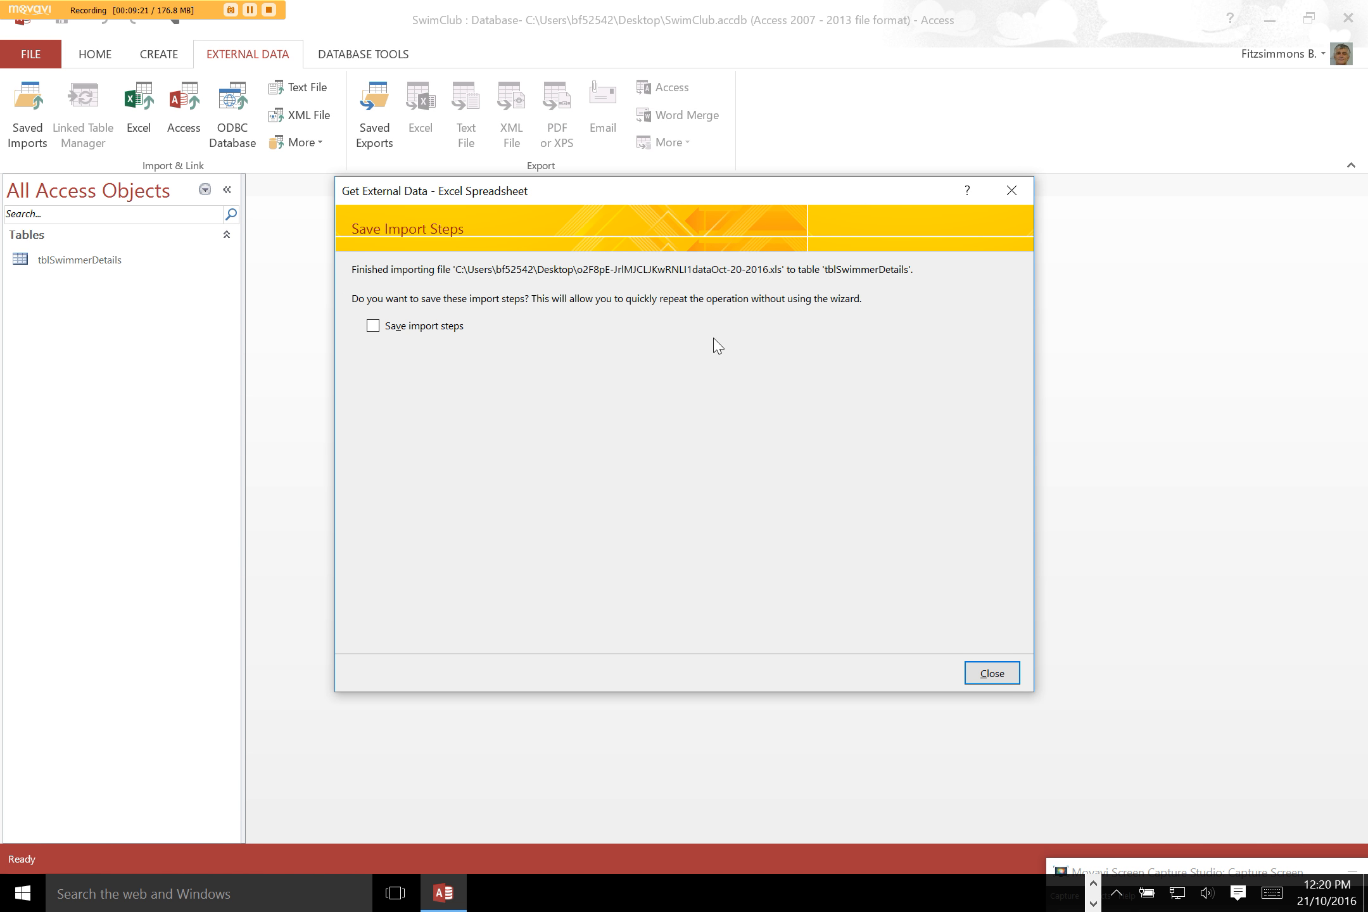
pyautogui.click(992, 674)
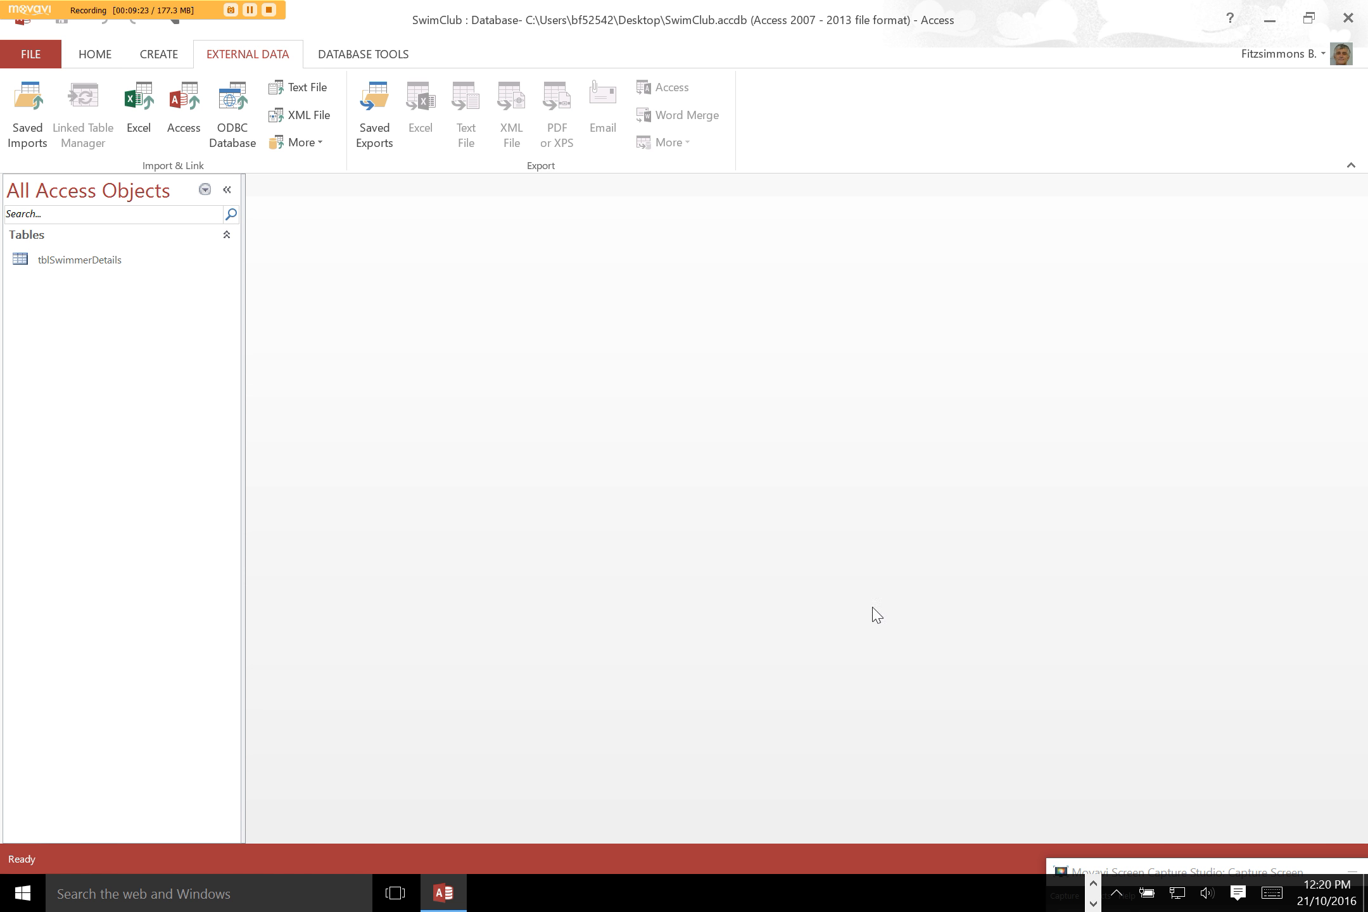
pyautogui.doubleClick(60, 258)
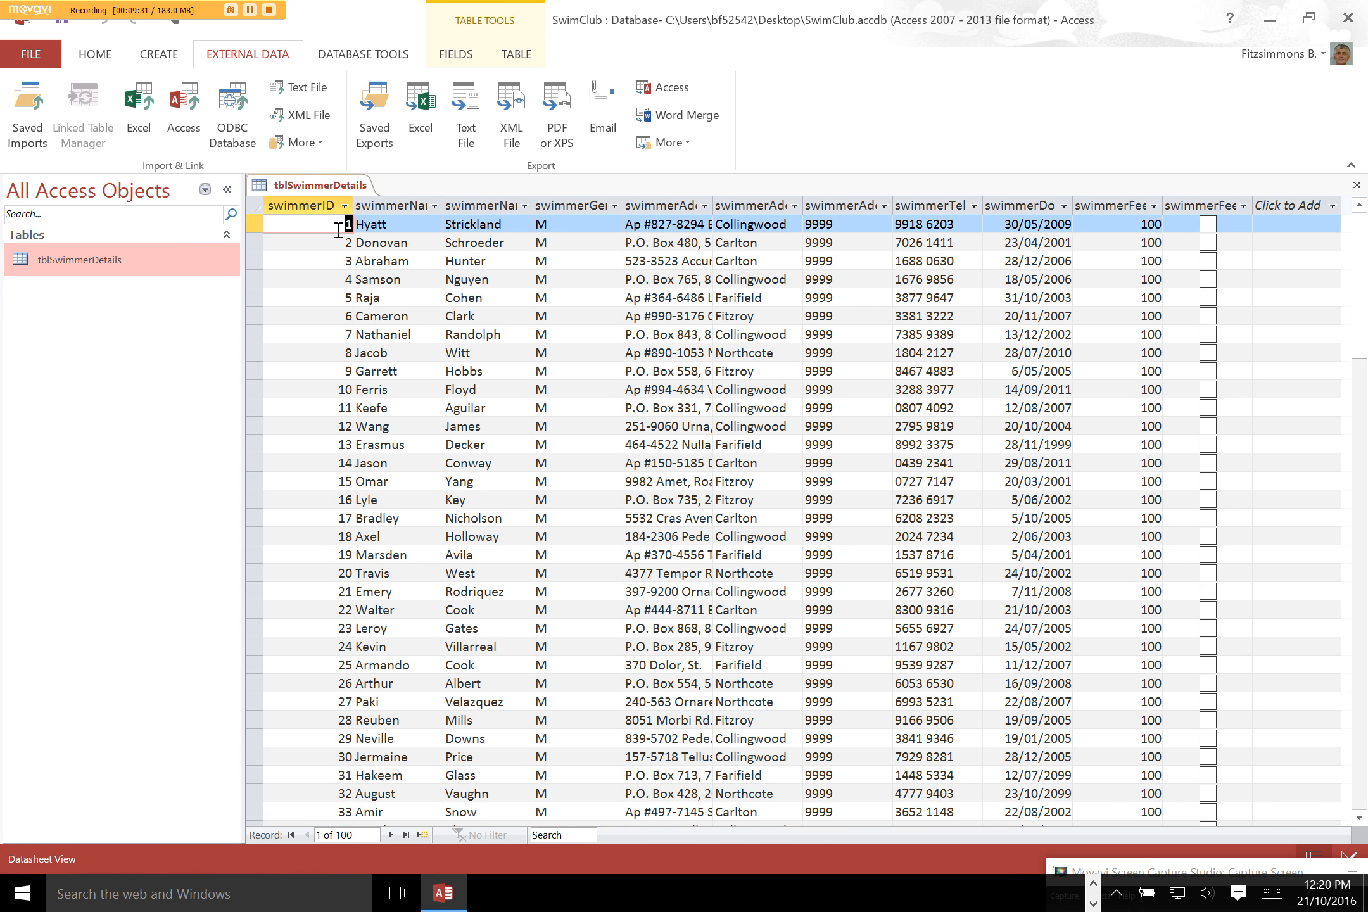
pyautogui.moveTo(1354, 264)
pyautogui.mouseDown()
pyautogui.moveTo(1352, 639)
pyautogui.moveTo(1353, 250)
pyautogui.mouseUp()
pyautogui.rightClick(88, 324)
pyautogui.click(67, 337)
pyautogui.click(34, 60)
pyautogui.click(31, 123)
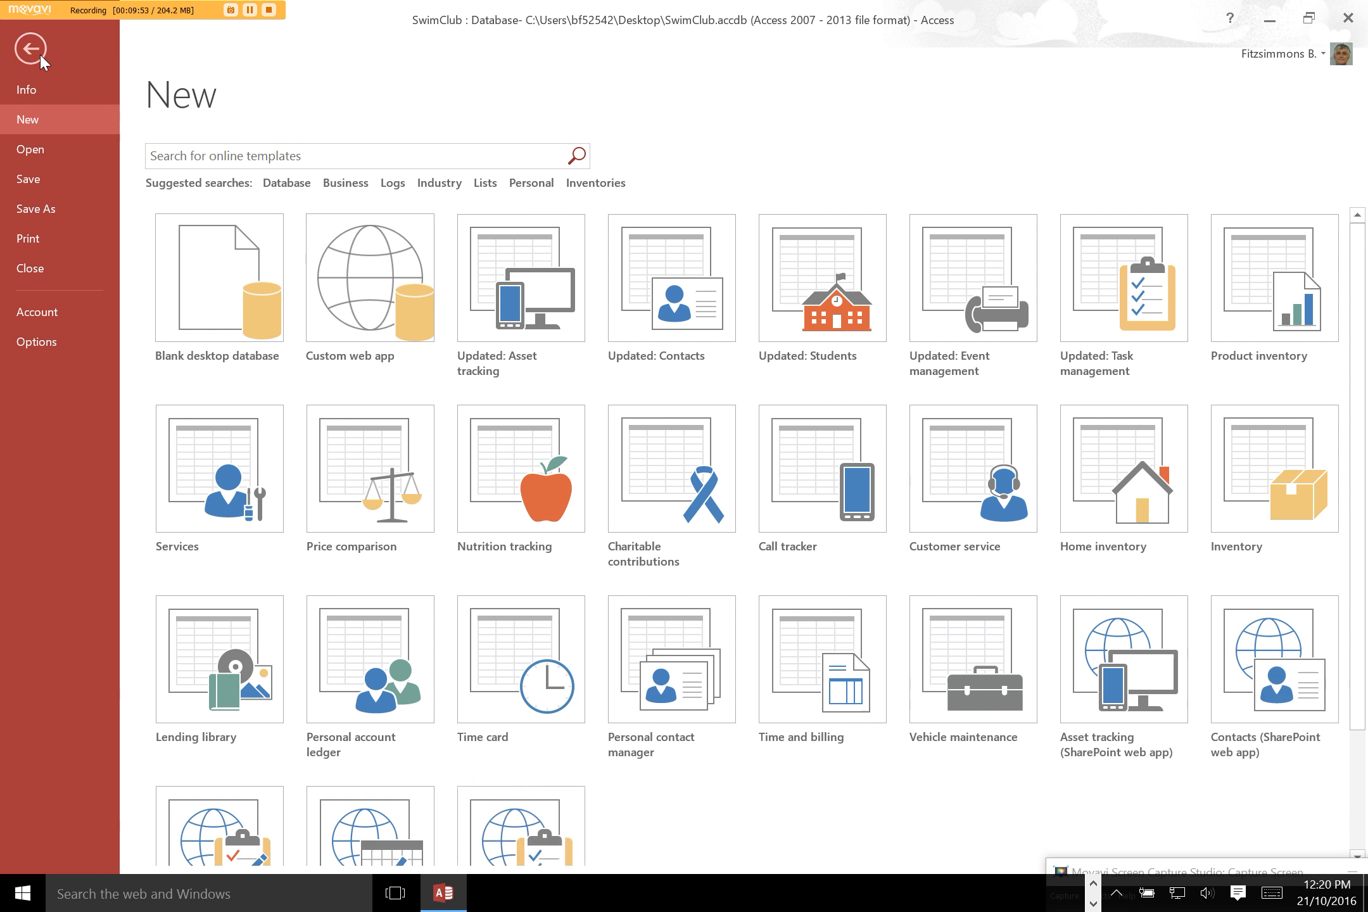
pyautogui.click(39, 52)
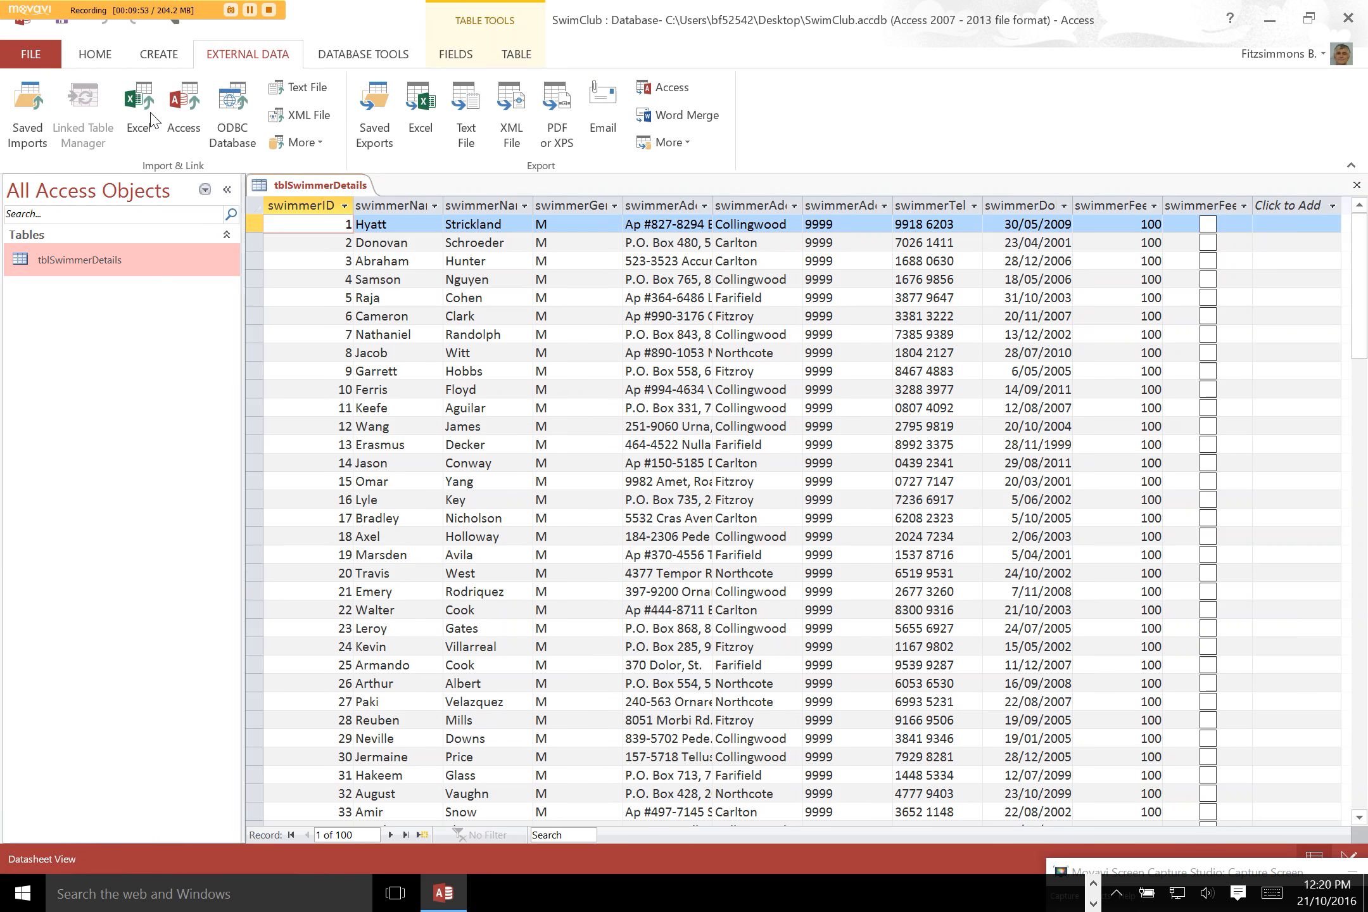
pyautogui.click(55, 238)
pyautogui.click(40, 238)
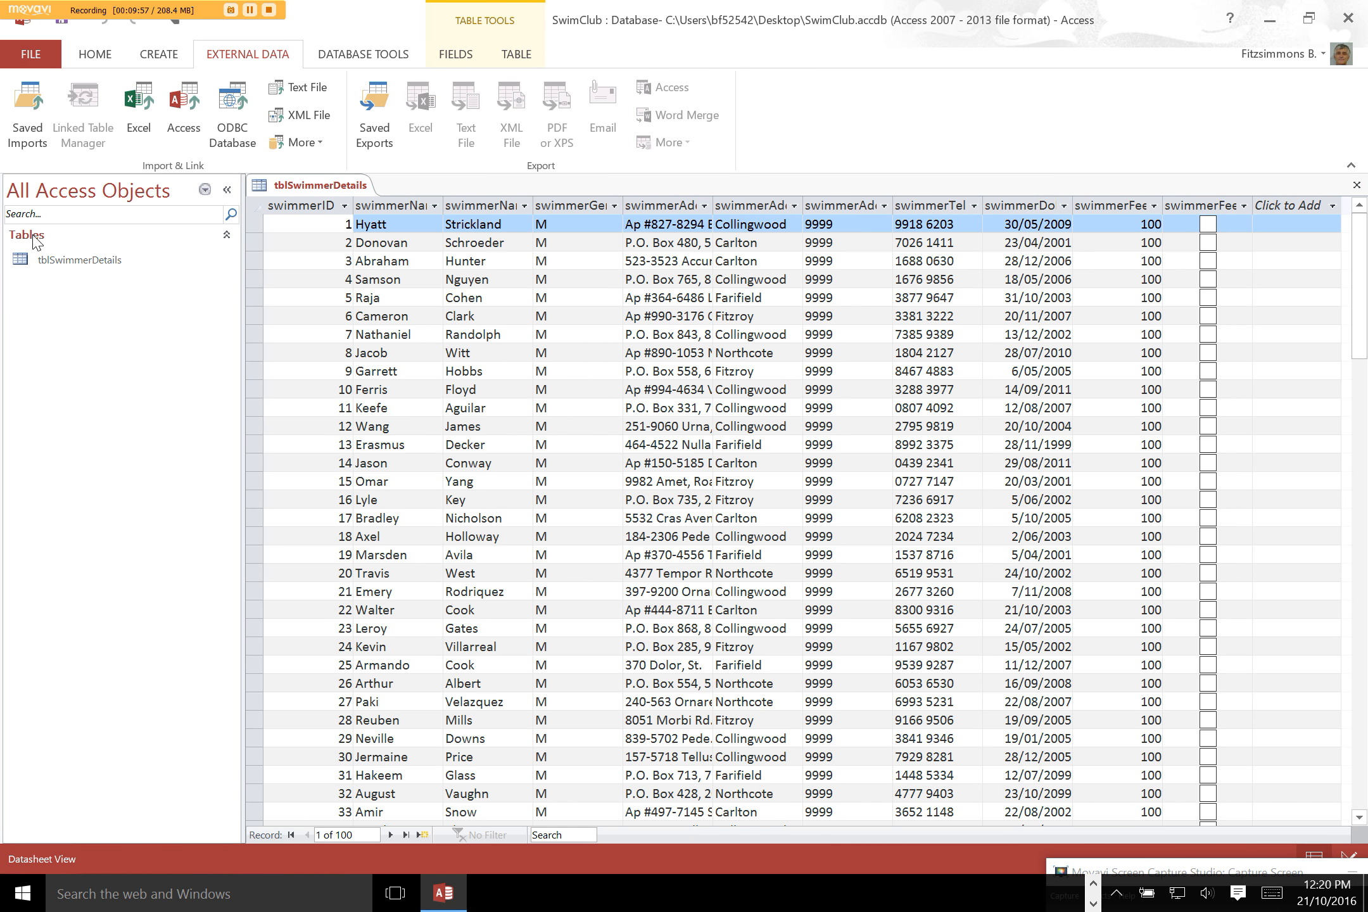
pyautogui.rightClick(71, 318)
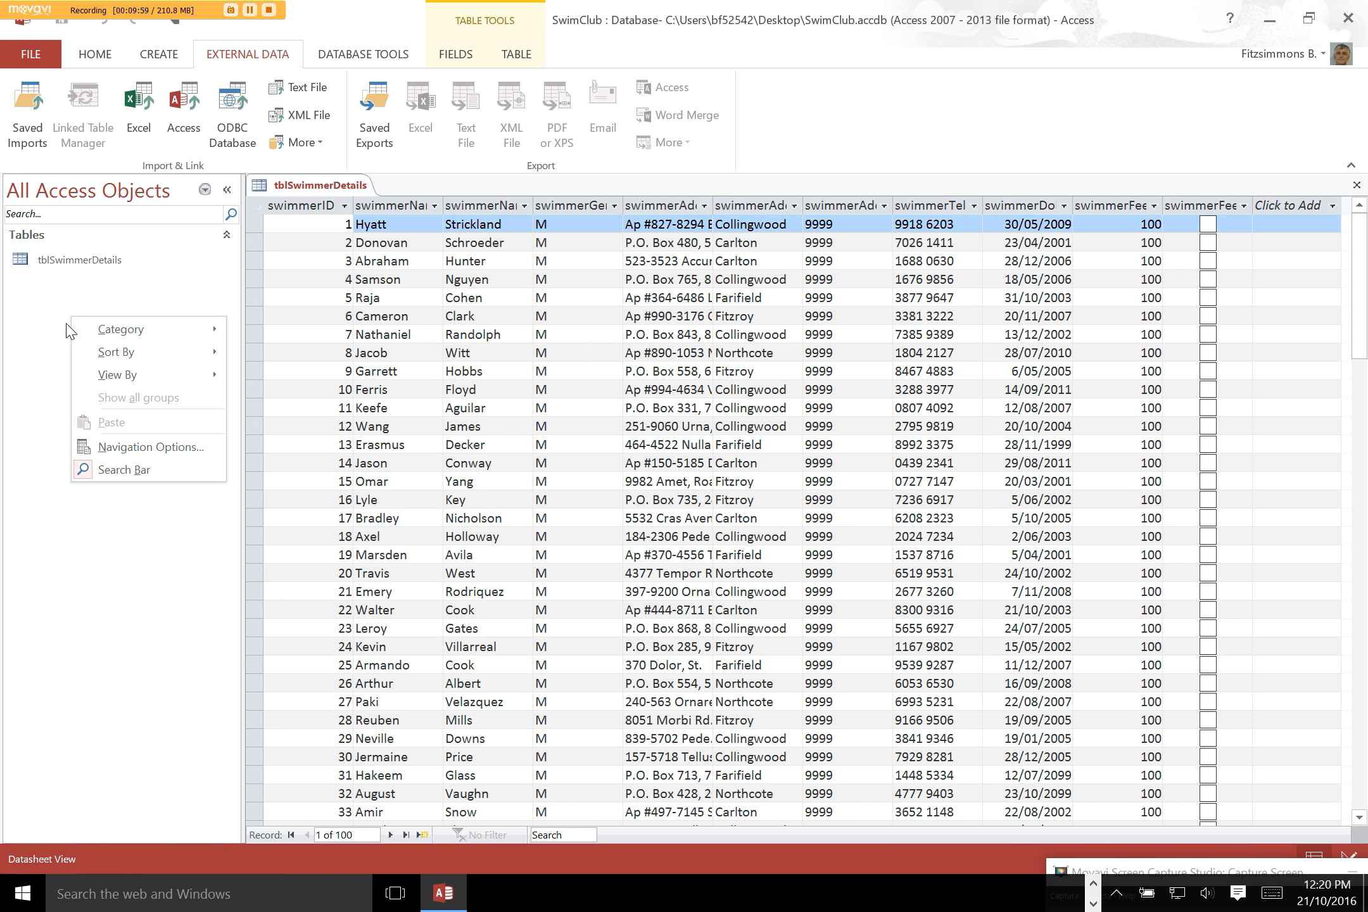
pyautogui.click(66, 328)
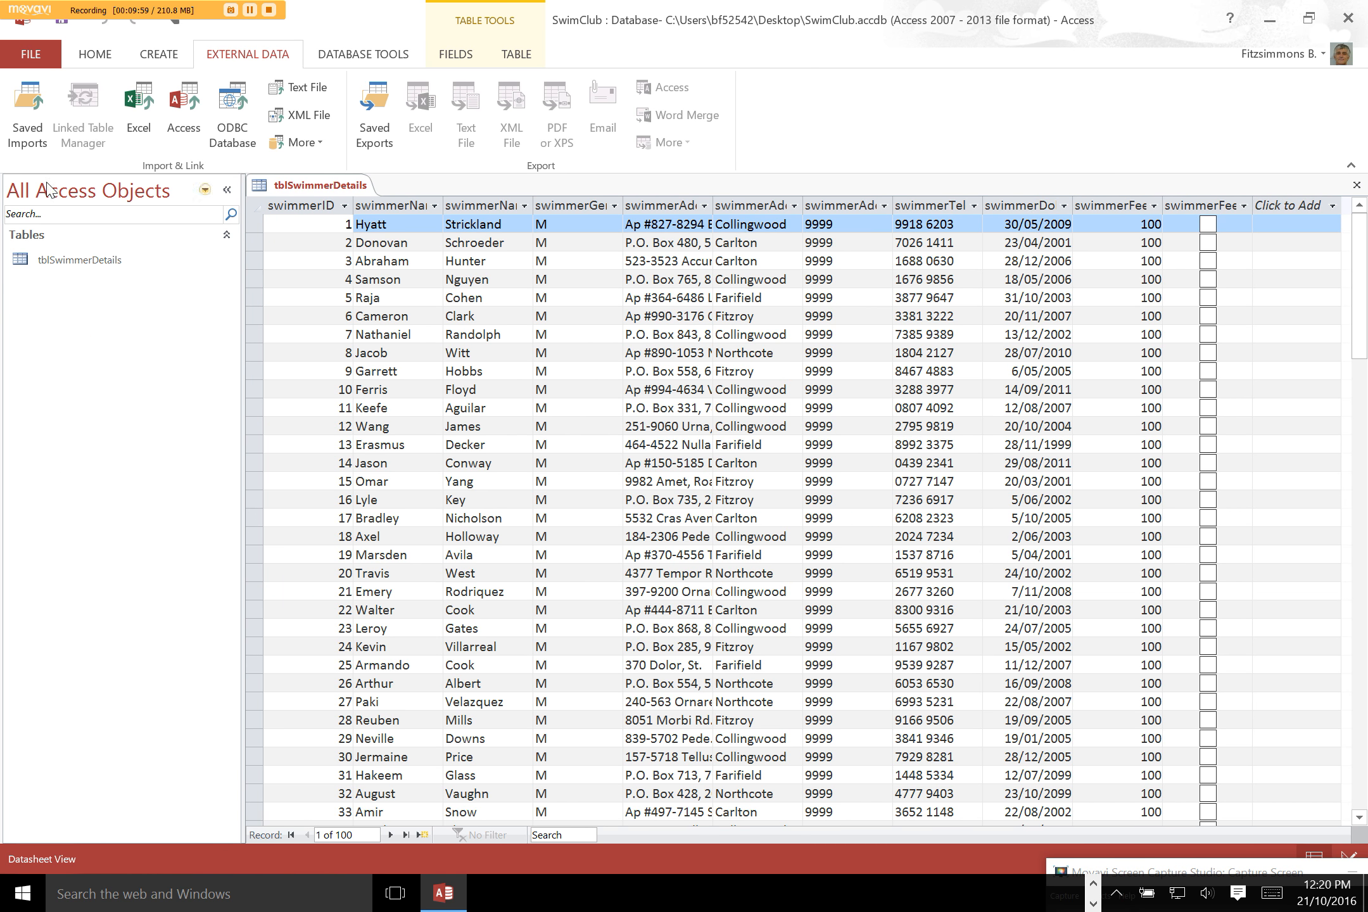
pyautogui.click(99, 58)
# Create a new table and save it as tblSwimmerData, following the data dictionary slide.
pyautogui.click(176, 59)
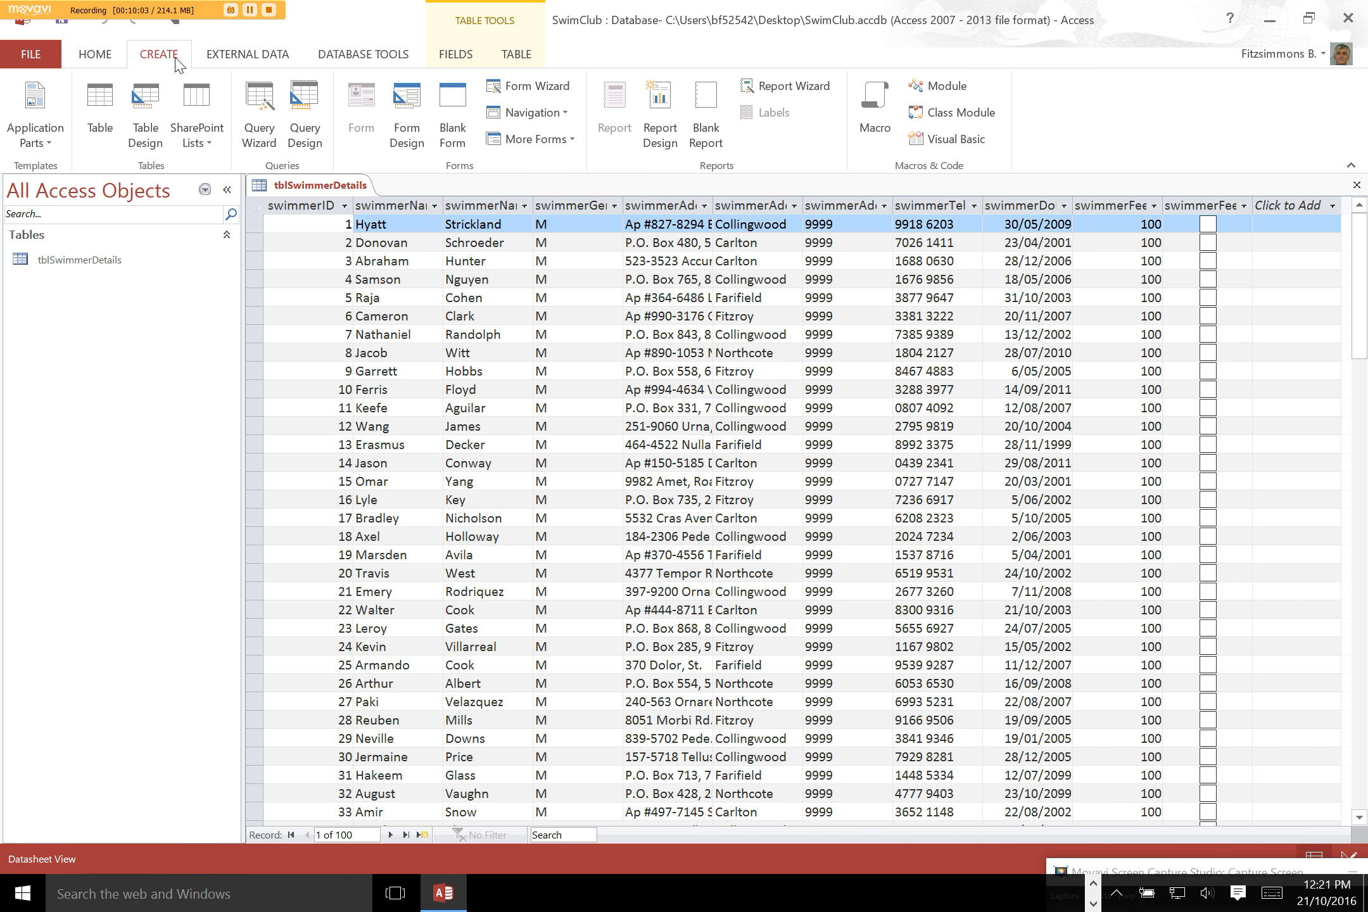
pyautogui.click(113, 112)
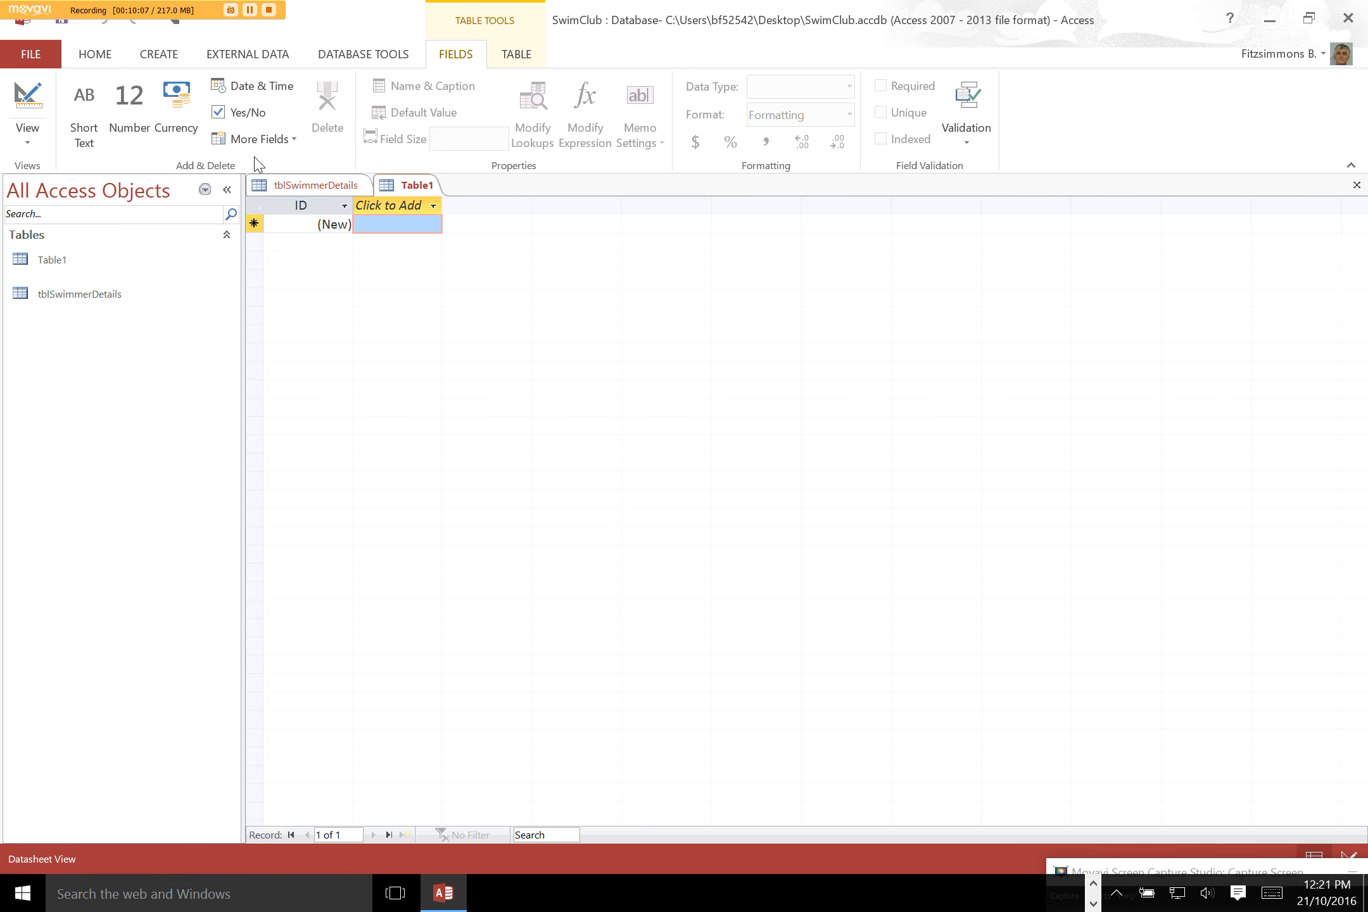
pyautogui.hotkey('alt', 'Tab')
pyautogui.click(1007, 474)
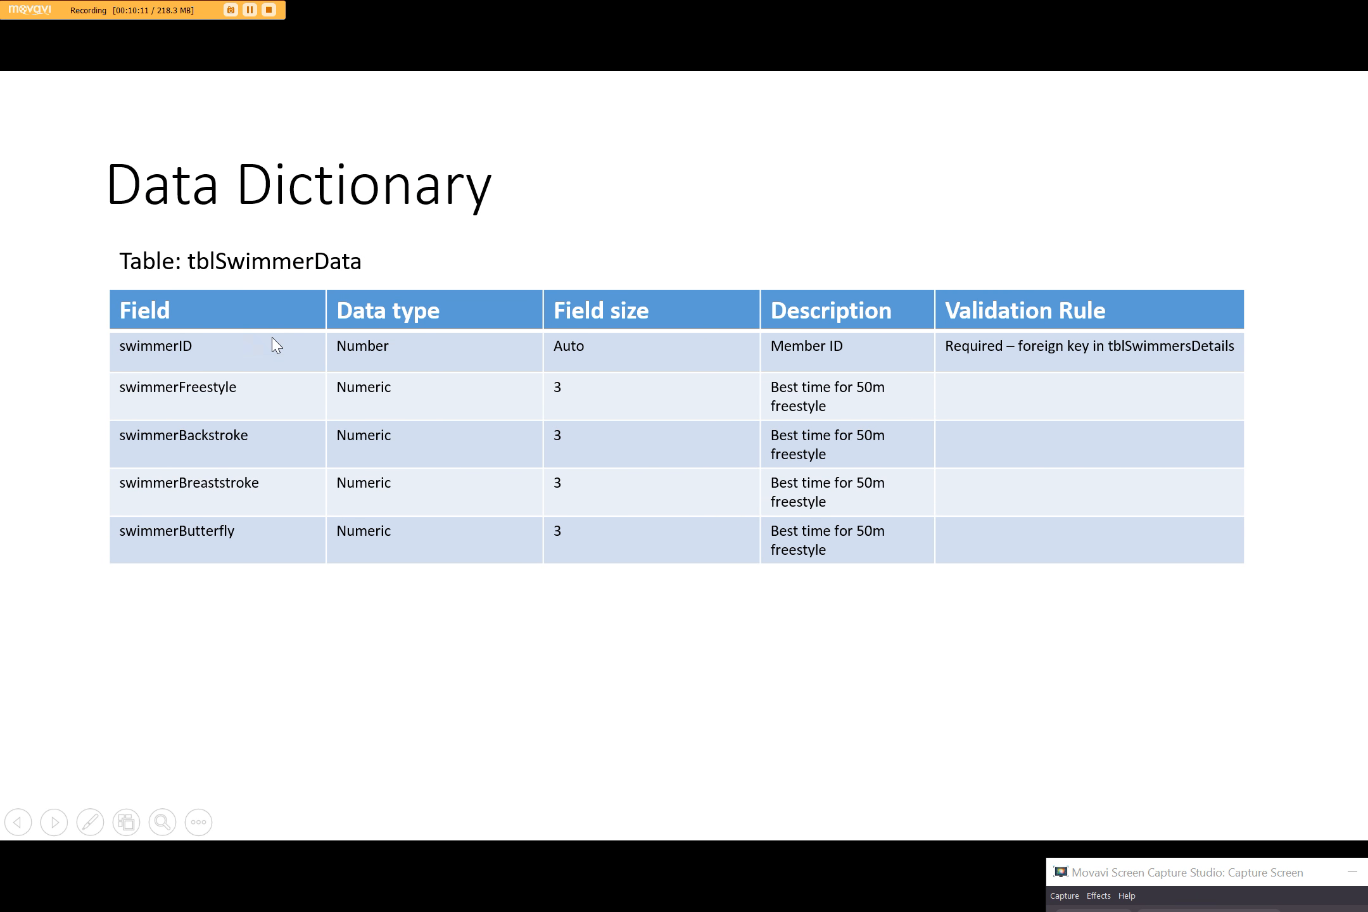
pyautogui.hotkey('alt', 'Tab')
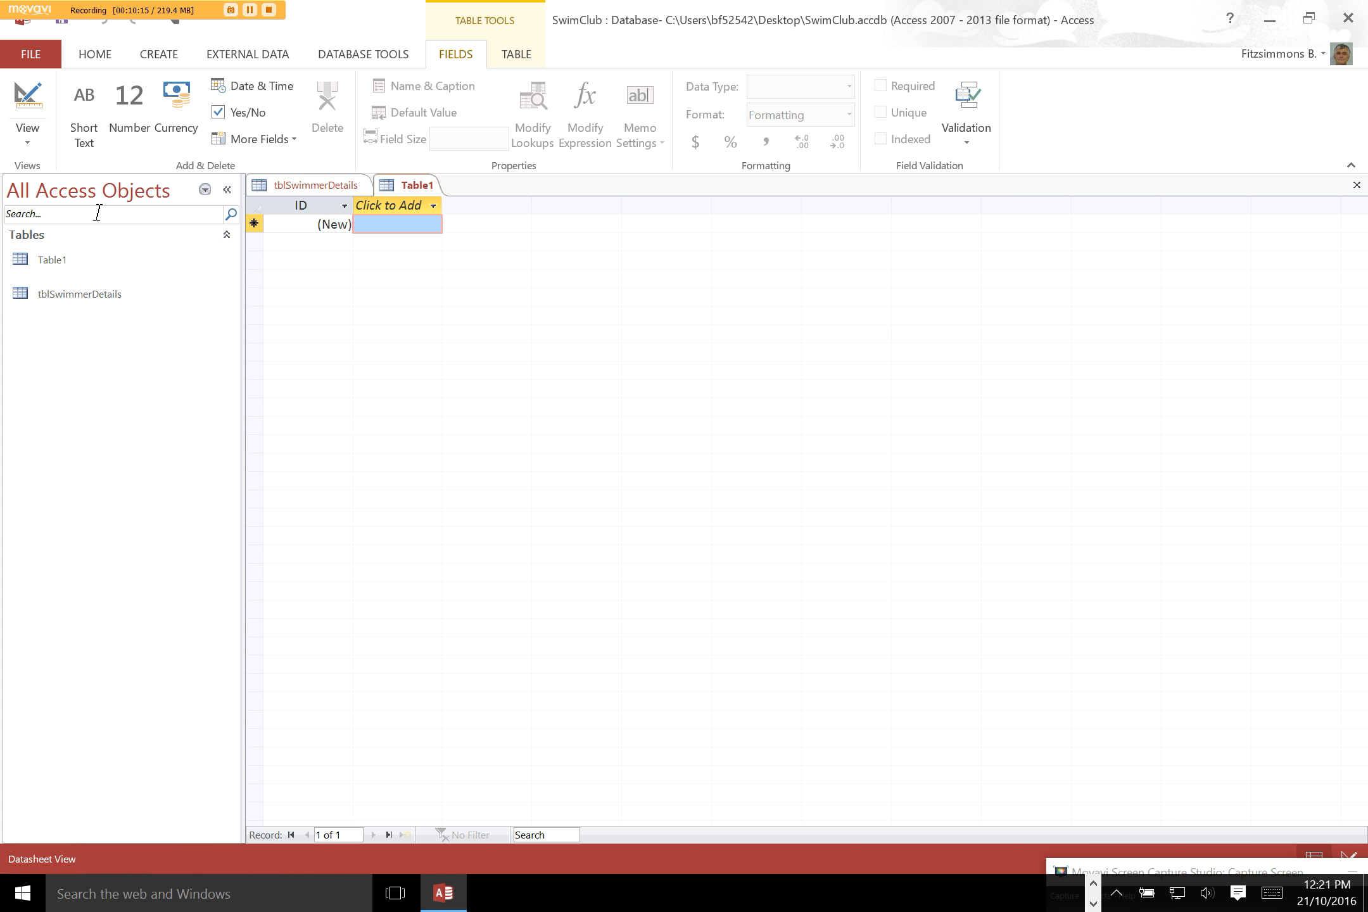
pyautogui.hotkey('ctrl', 's')
pyautogui.write('tb')
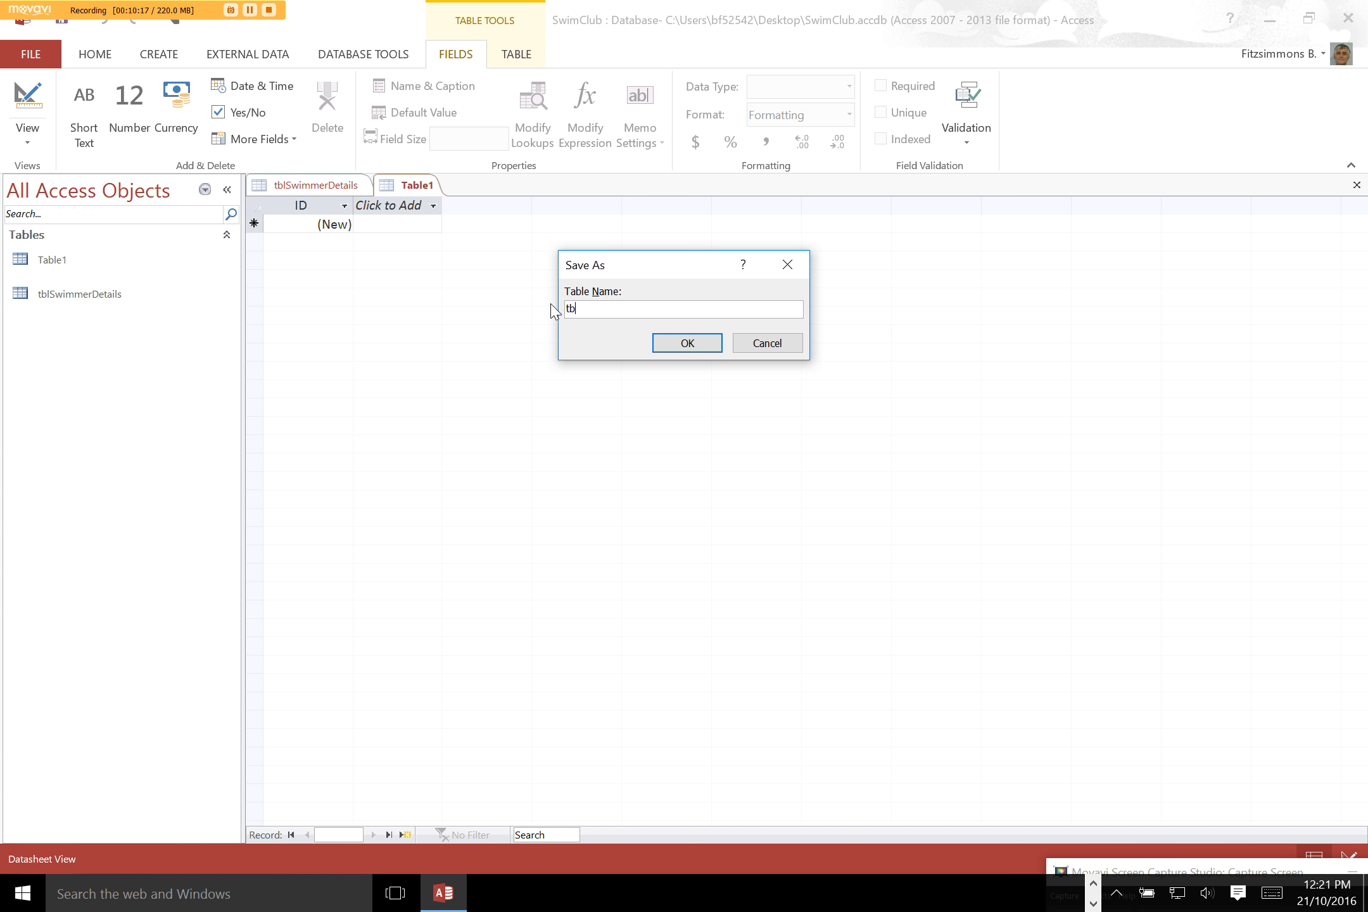
pyautogui.write('lSwimmerData')
pyautogui.click(695, 344)
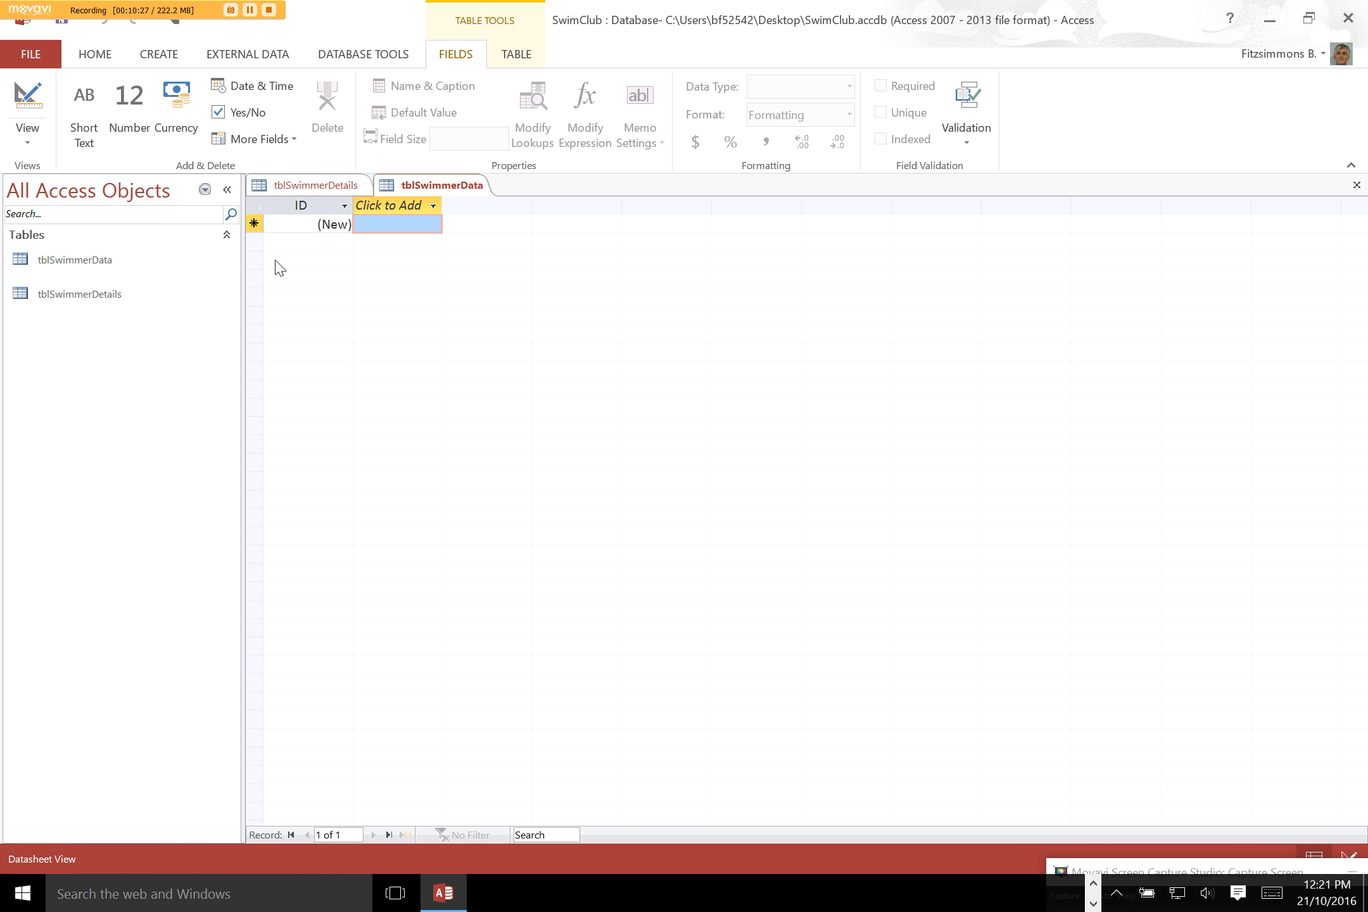
# Check the tblSwimmerData fields in the data dictionary slide, and return to Access to switch the table to Design View.
pyautogui.hotkey('alt', 'Tab')
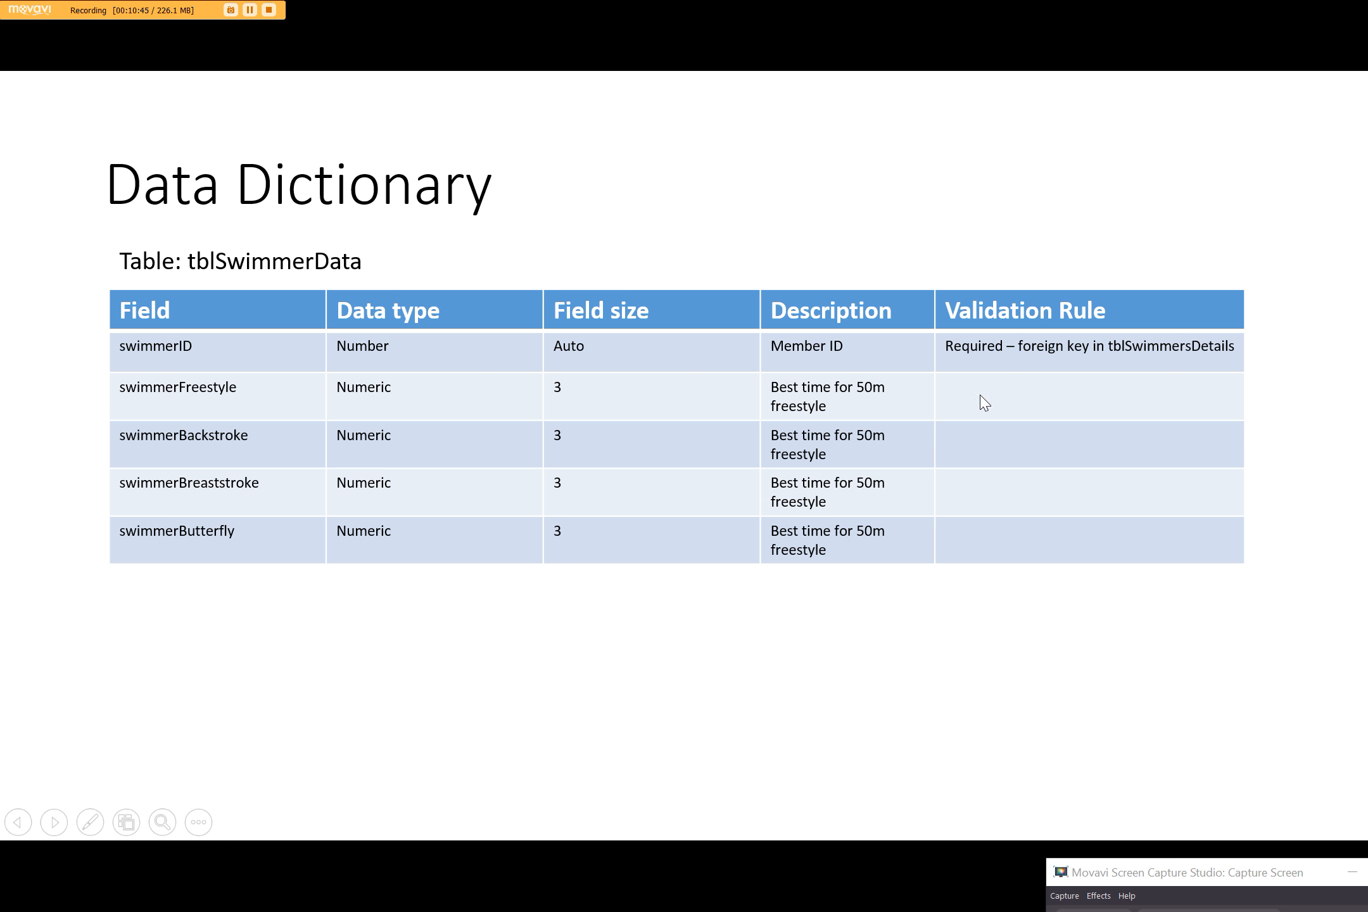
pyautogui.hotkey('alt', 'Tab')
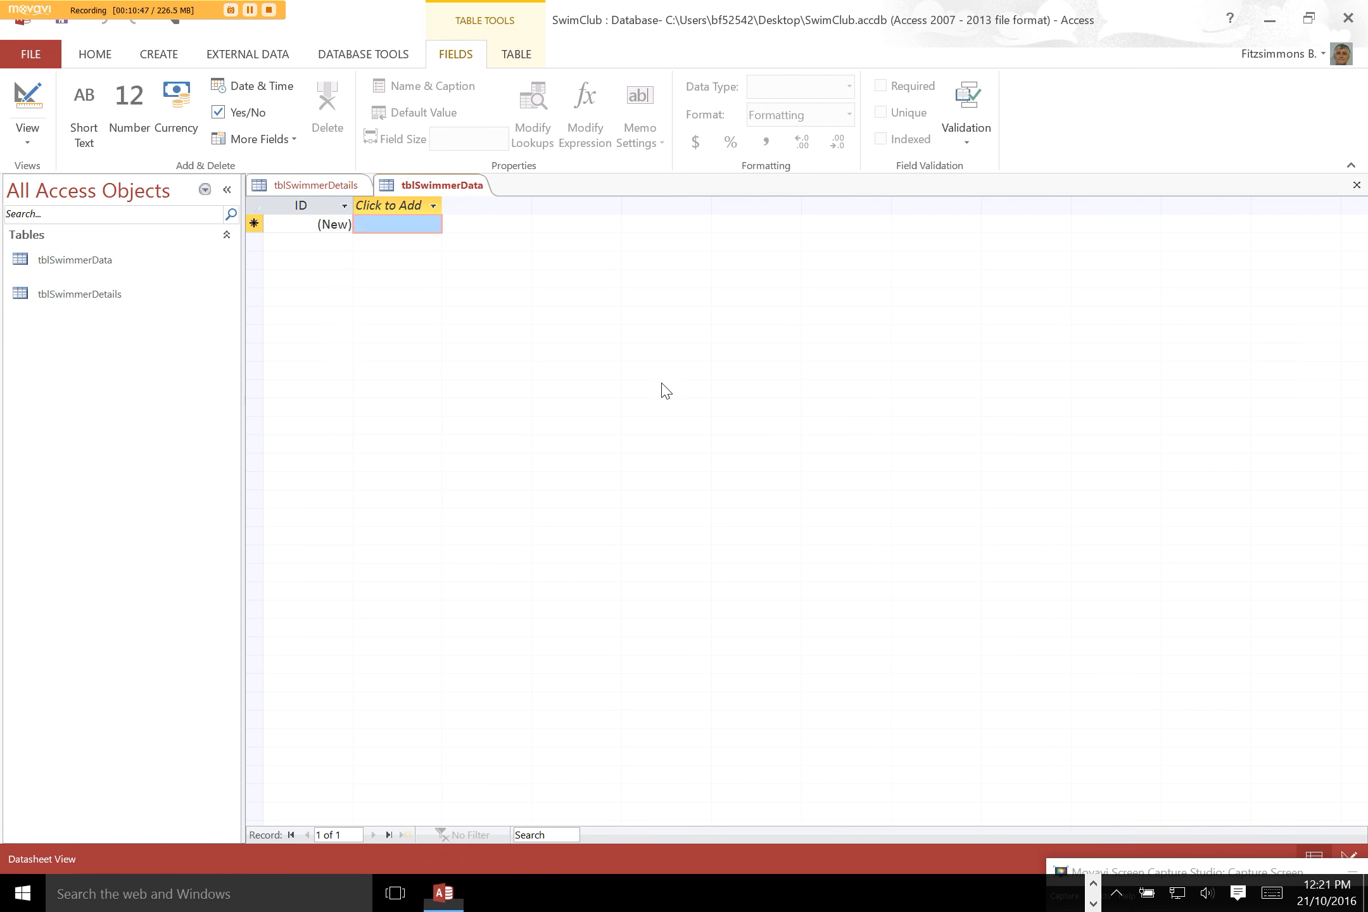
pyautogui.click(35, 141)
pyautogui.click(52, 218)
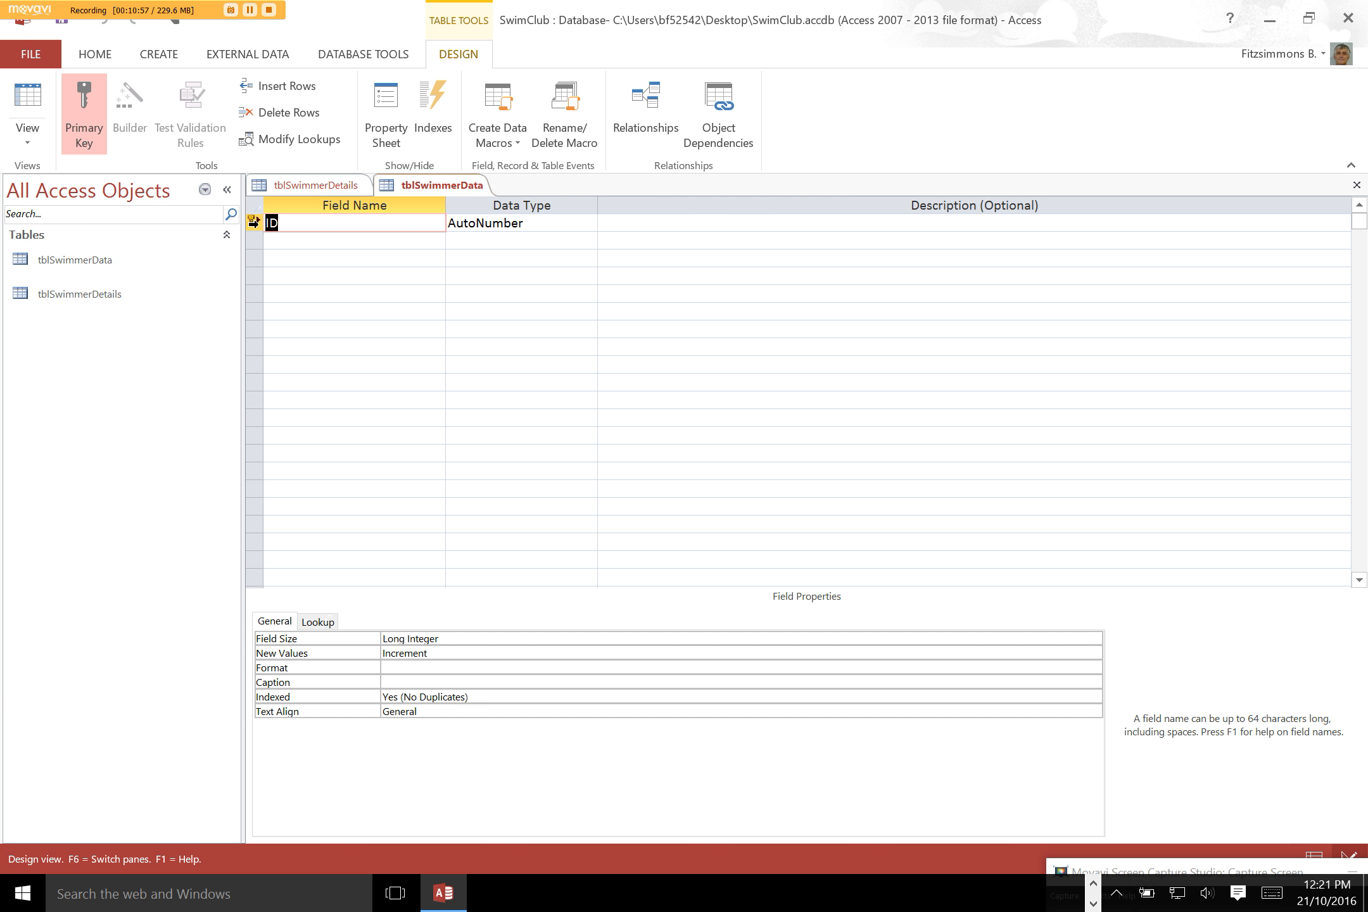
# Change the data type of the ID field in tblSwimmerData to Number.
pyautogui.click(253, 222)
pyautogui.rightClick(252, 230)
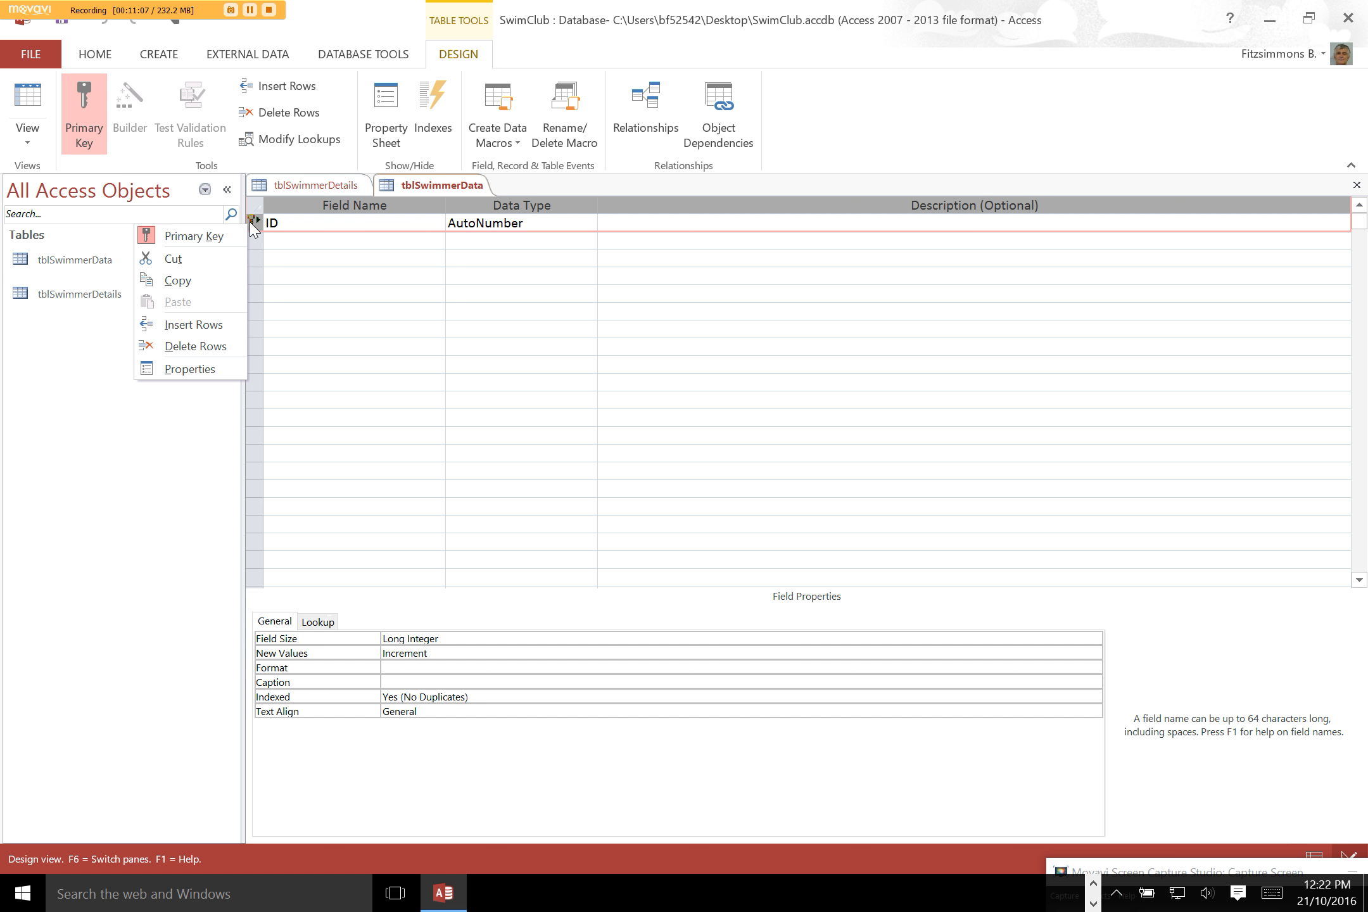
pyautogui.click(250, 225)
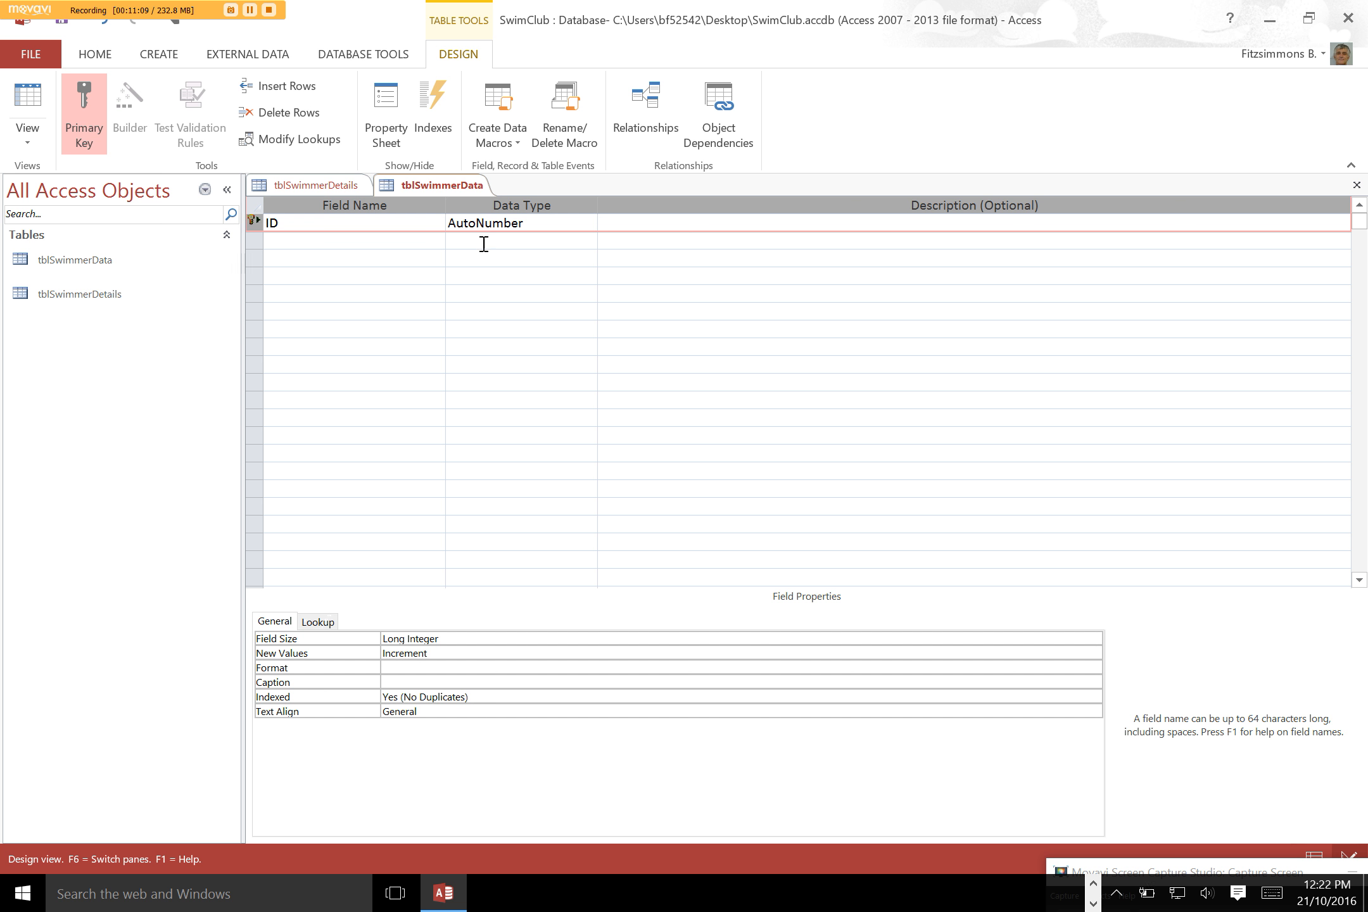
pyautogui.click(561, 229)
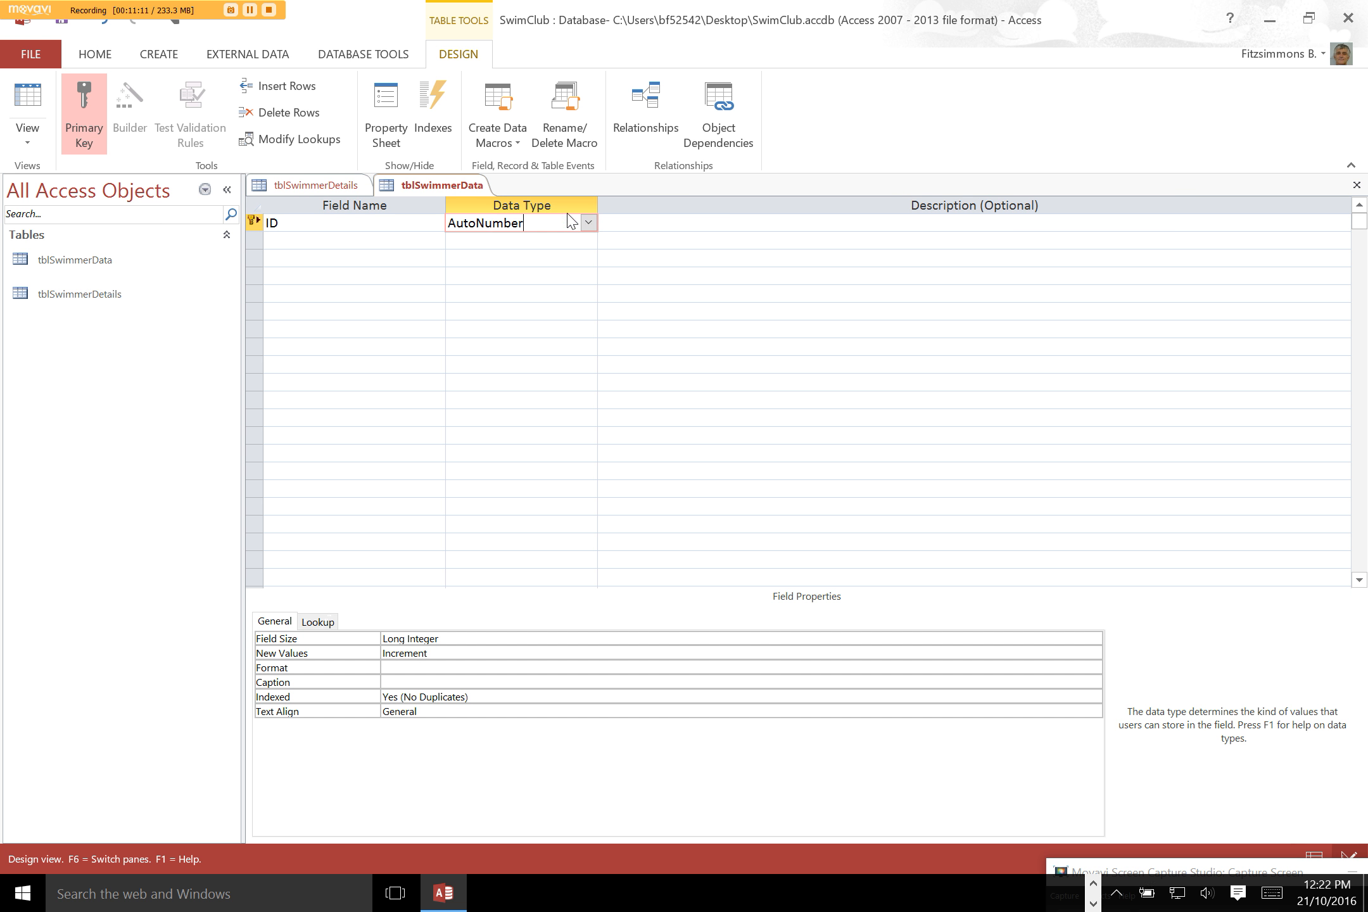
pyautogui.click(588, 223)
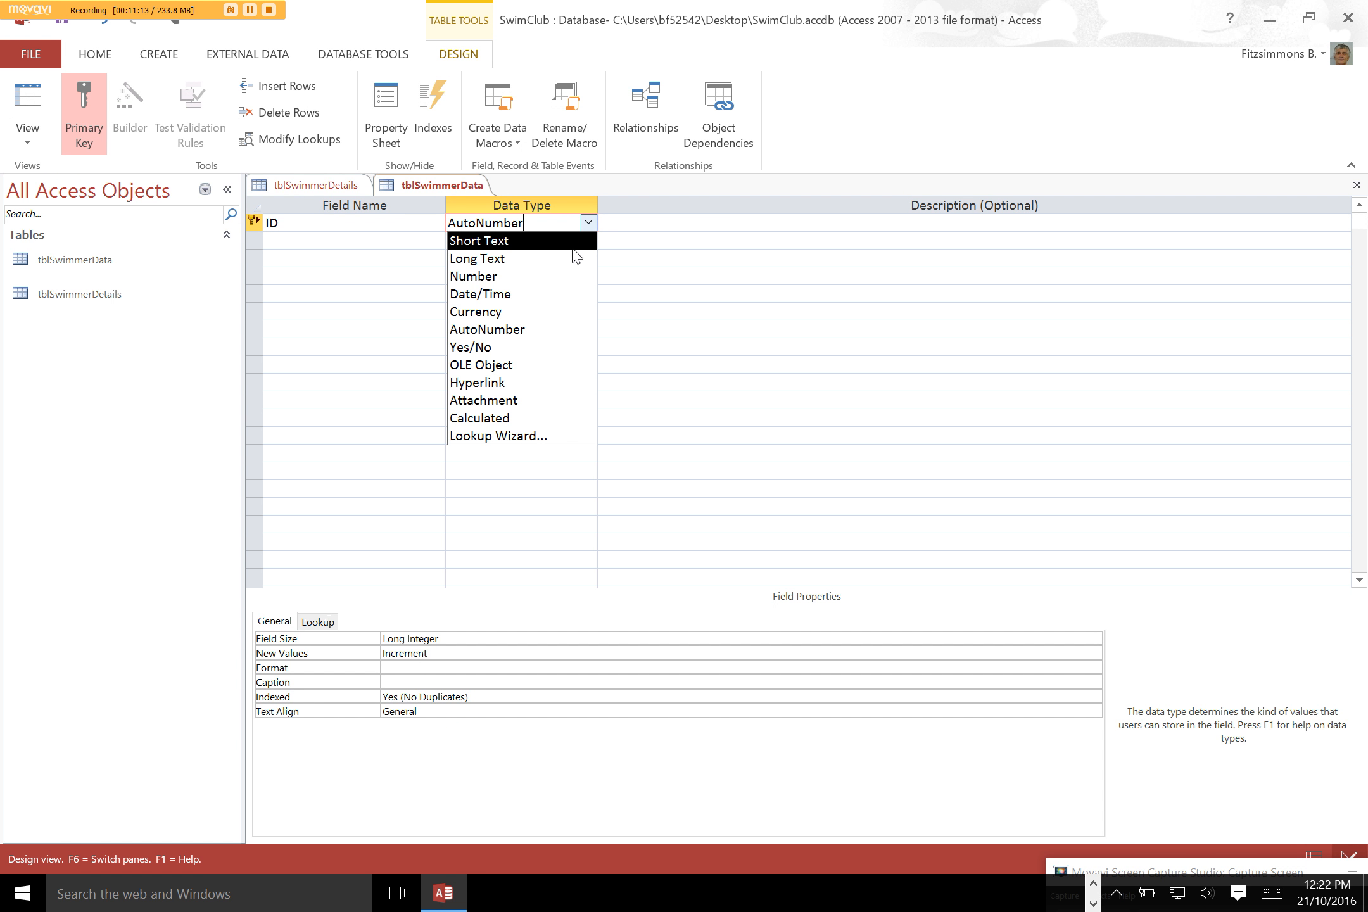
pyautogui.click(551, 277)
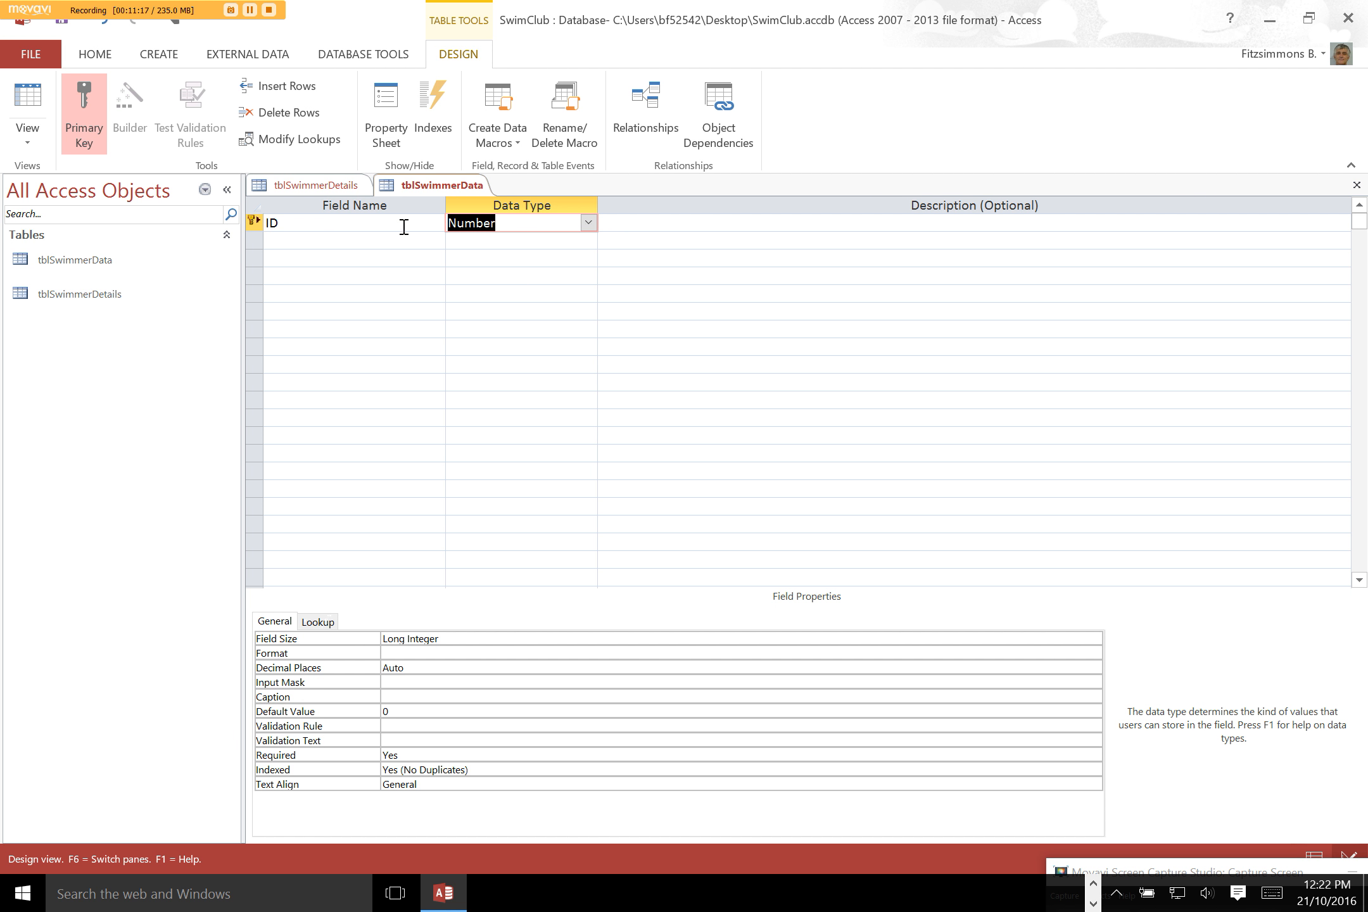
# Add a field named swimmerFreestyle below ID with the Date/Time data type.
pyautogui.click(302, 244)
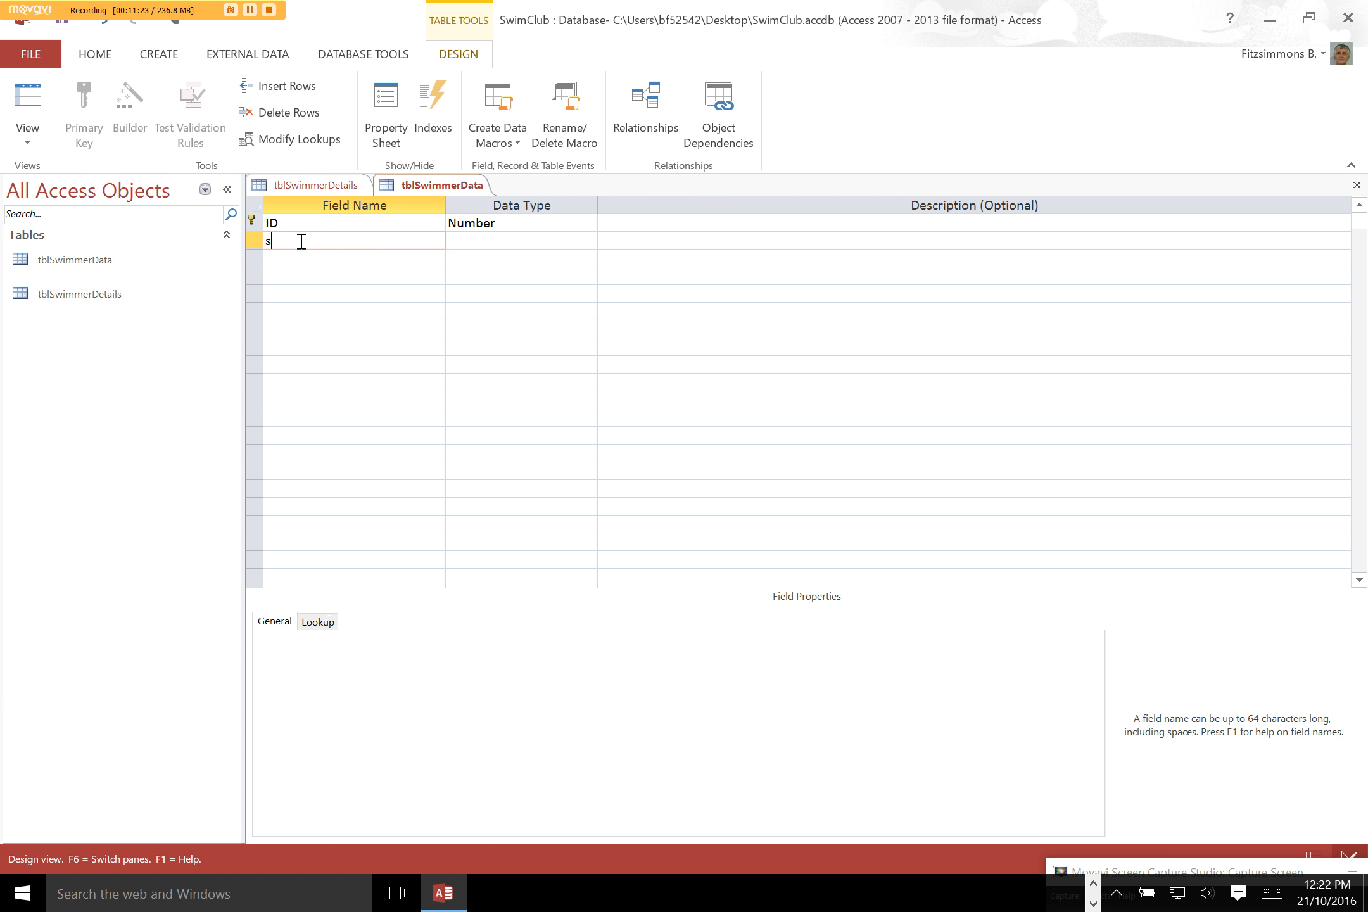
pyautogui.write('swimmerFreestyle')
pyautogui.click(342, 263)
pyautogui.click(471, 243)
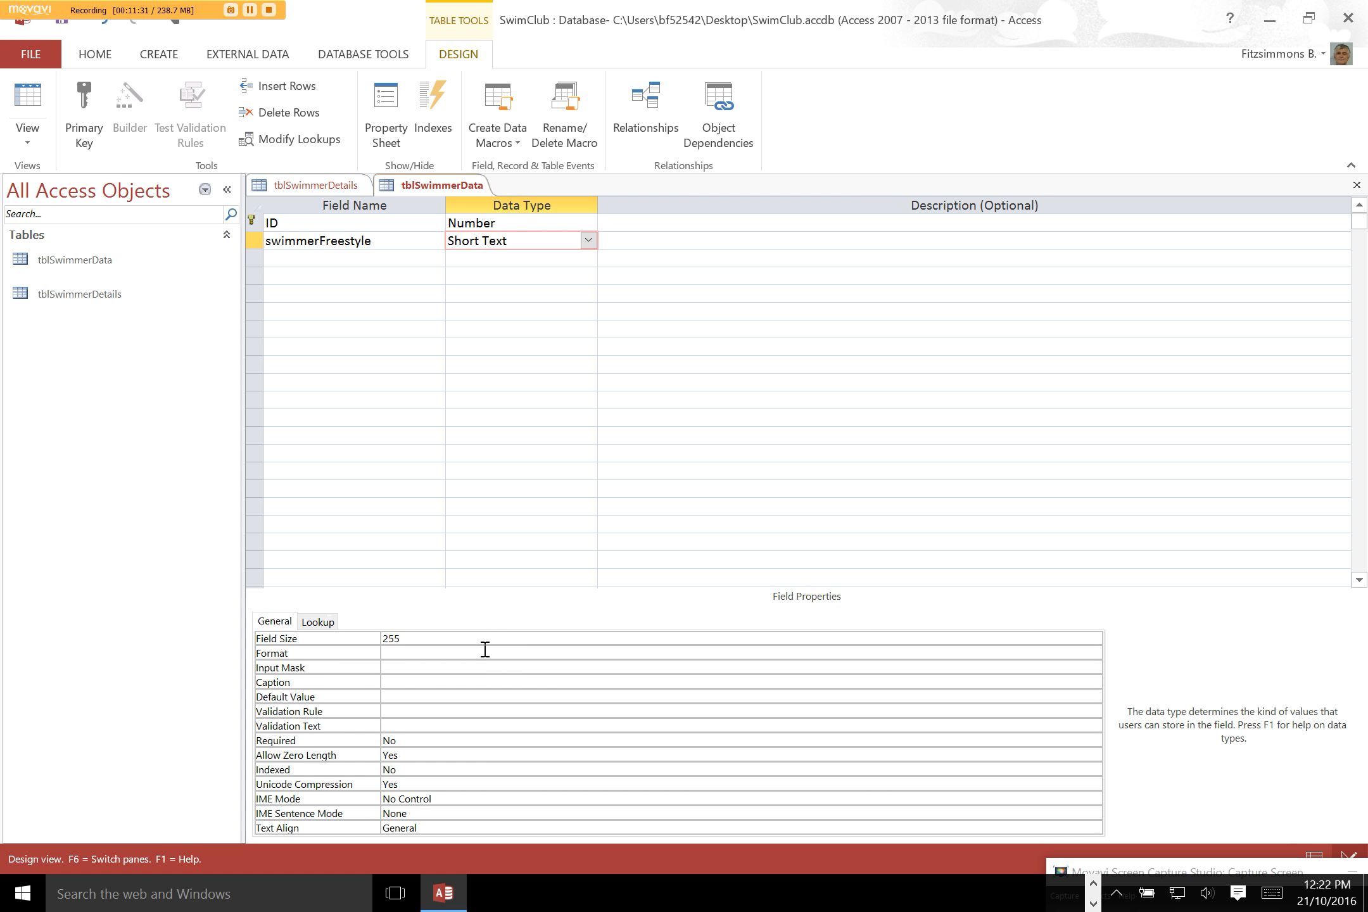
pyautogui.click(588, 240)
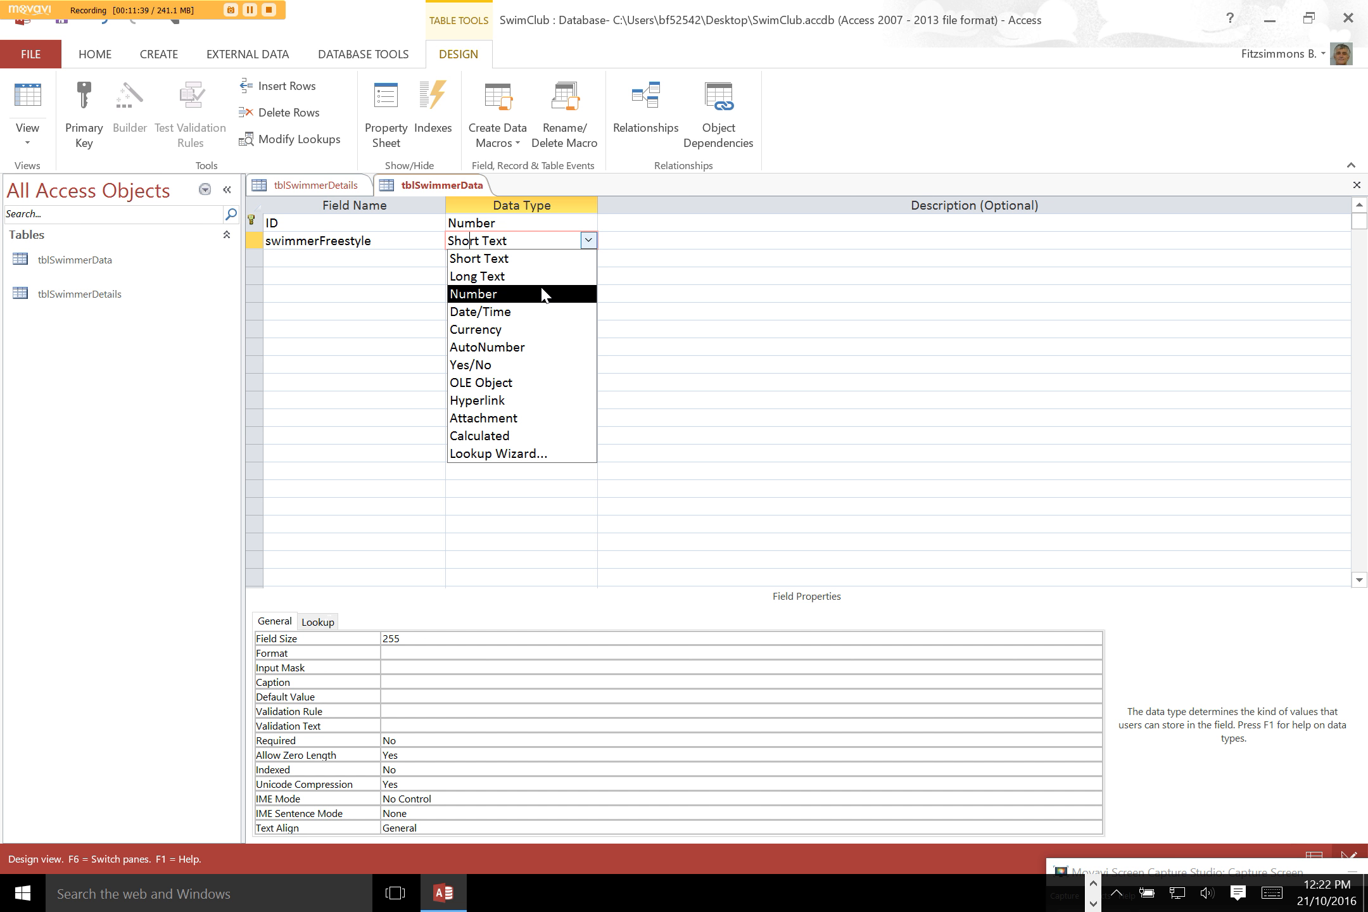
pyautogui.click(538, 312)
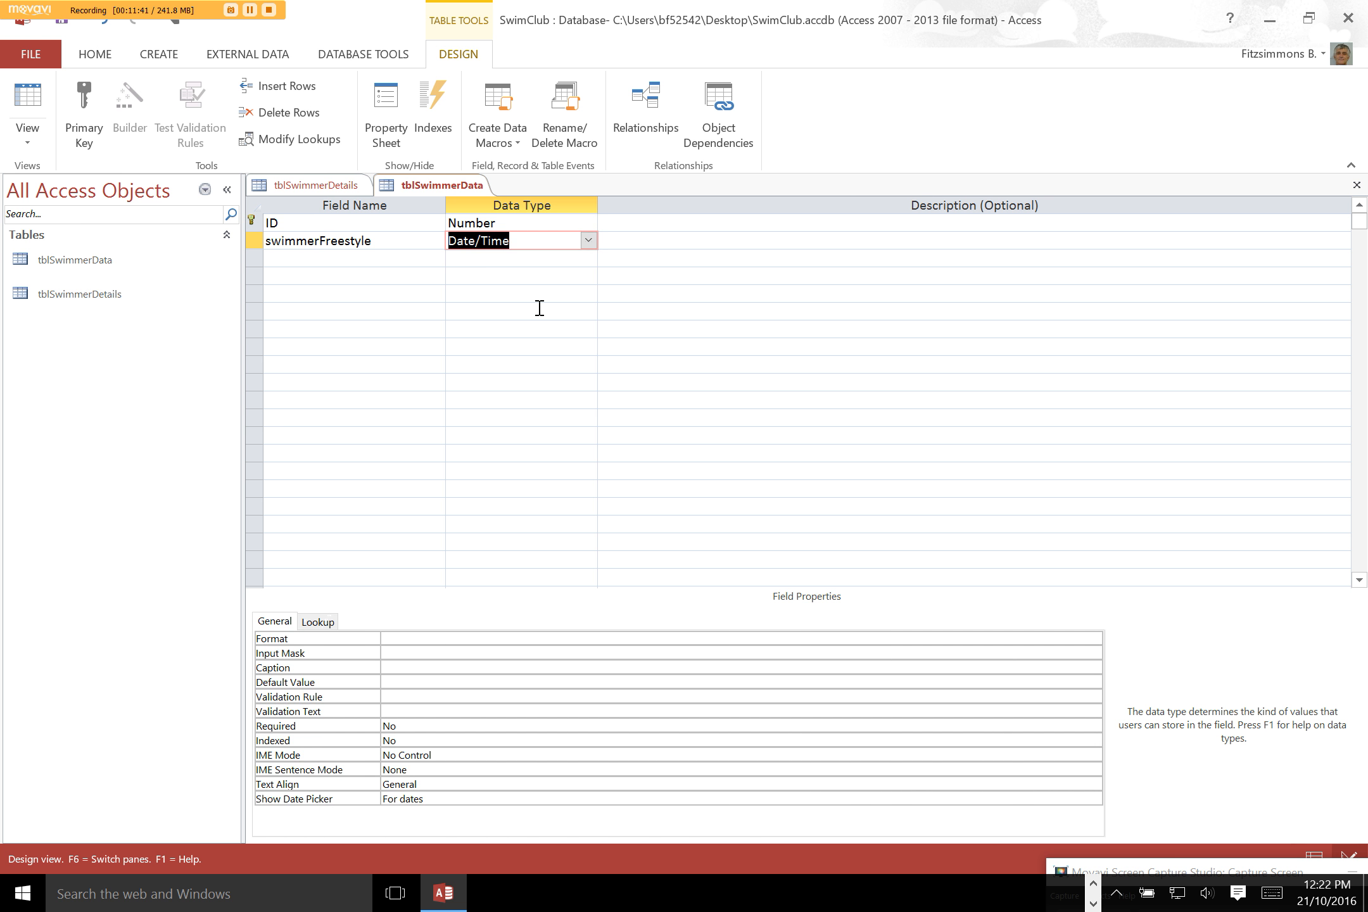
# Review the available Date/Time display formats for swimmerFreestyle and reopen its data type choices.
pyautogui.click(441, 638)
pyautogui.click(1094, 639)
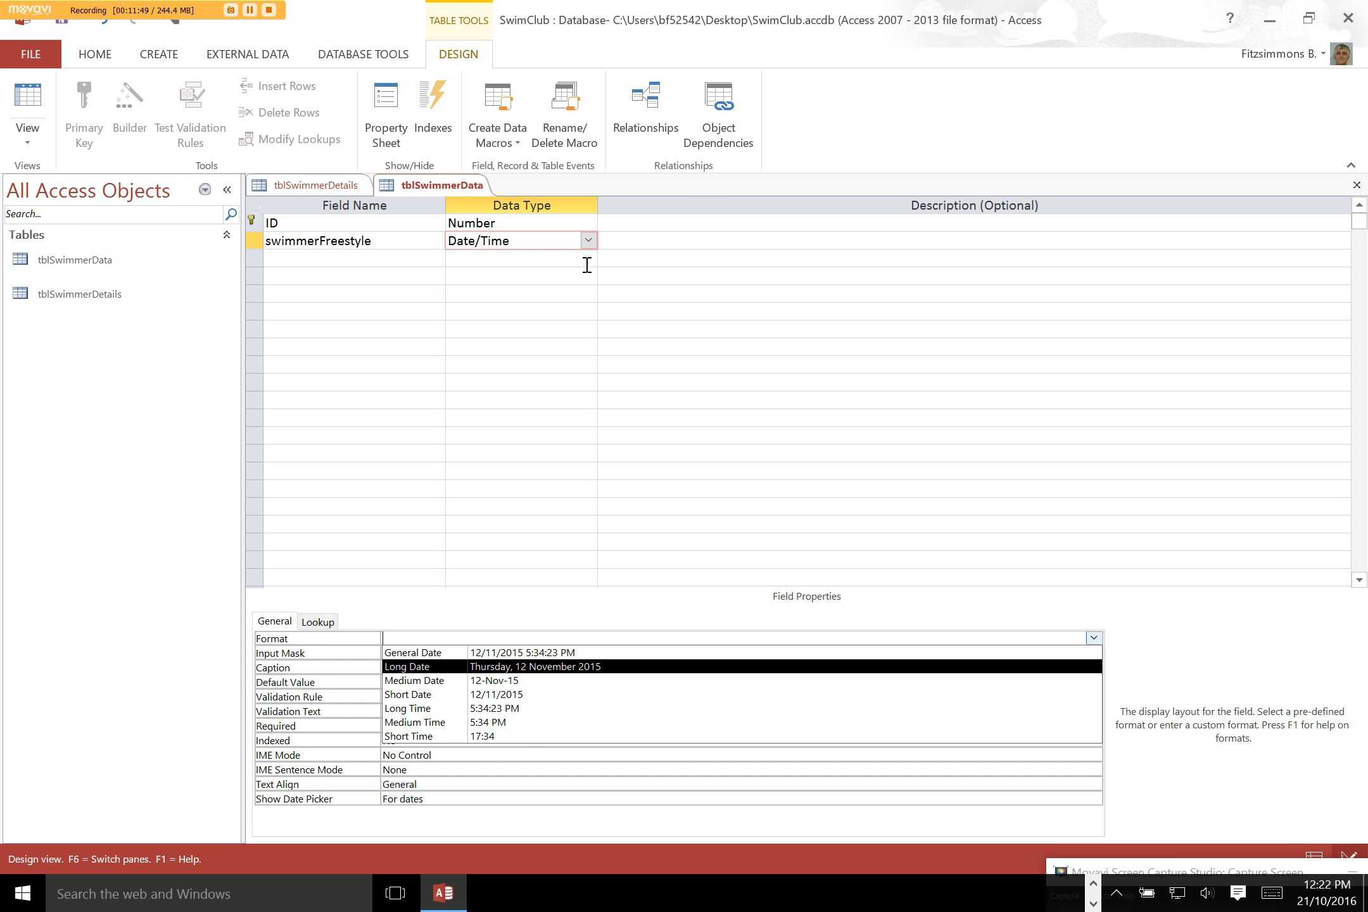
pyautogui.click(587, 241)
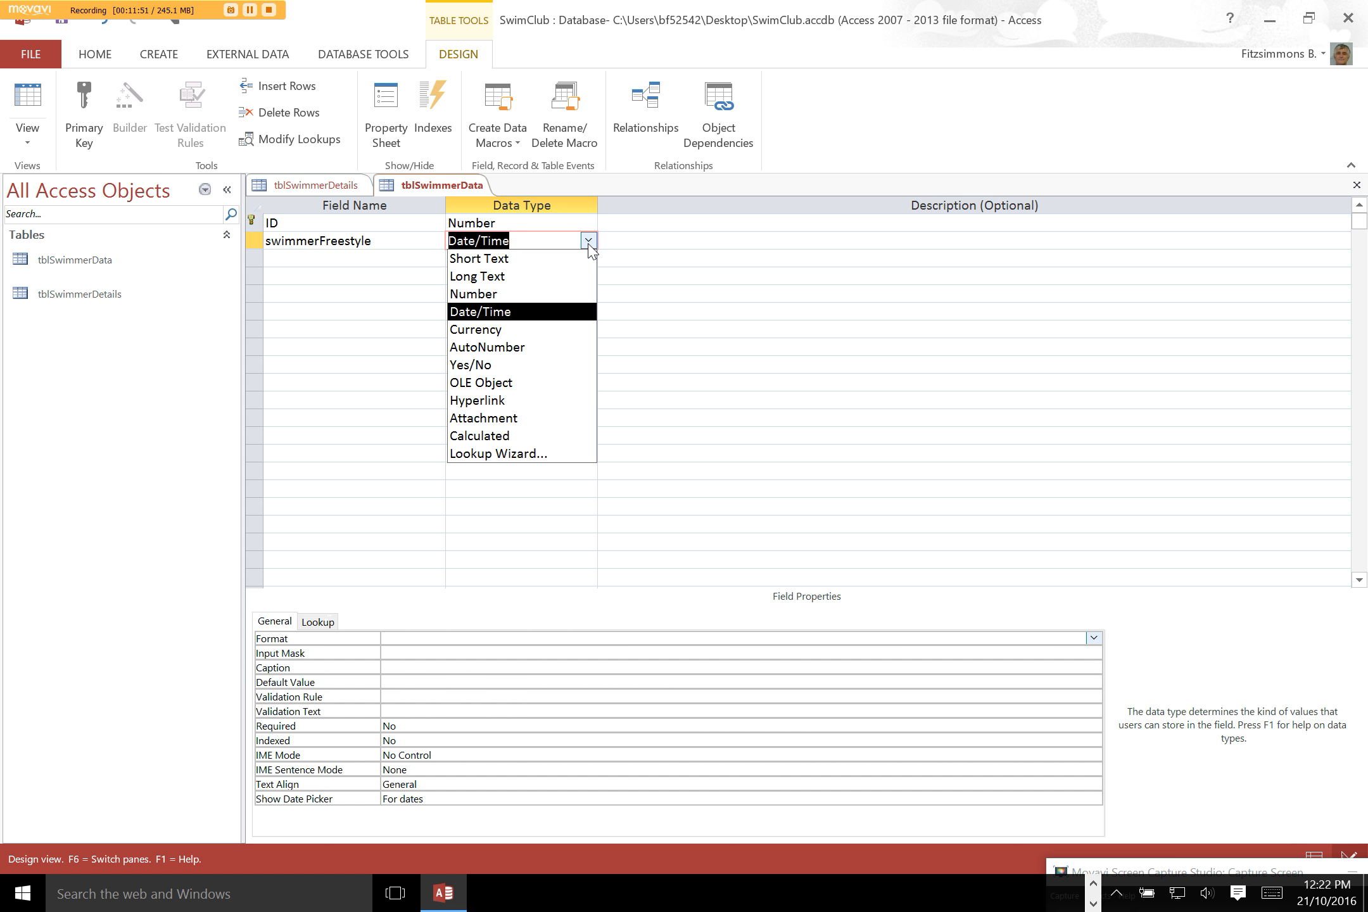